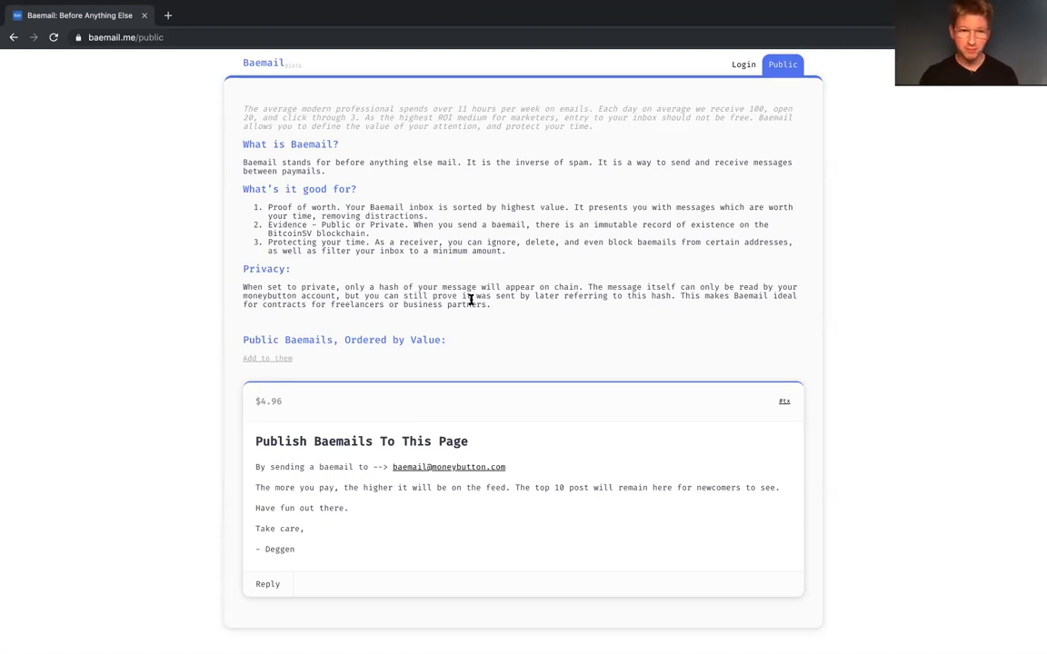
Step: Follow the public page's 'Add to them' link to reach the Baemail login page
drag(255, 441, 465, 440)
click(519, 459)
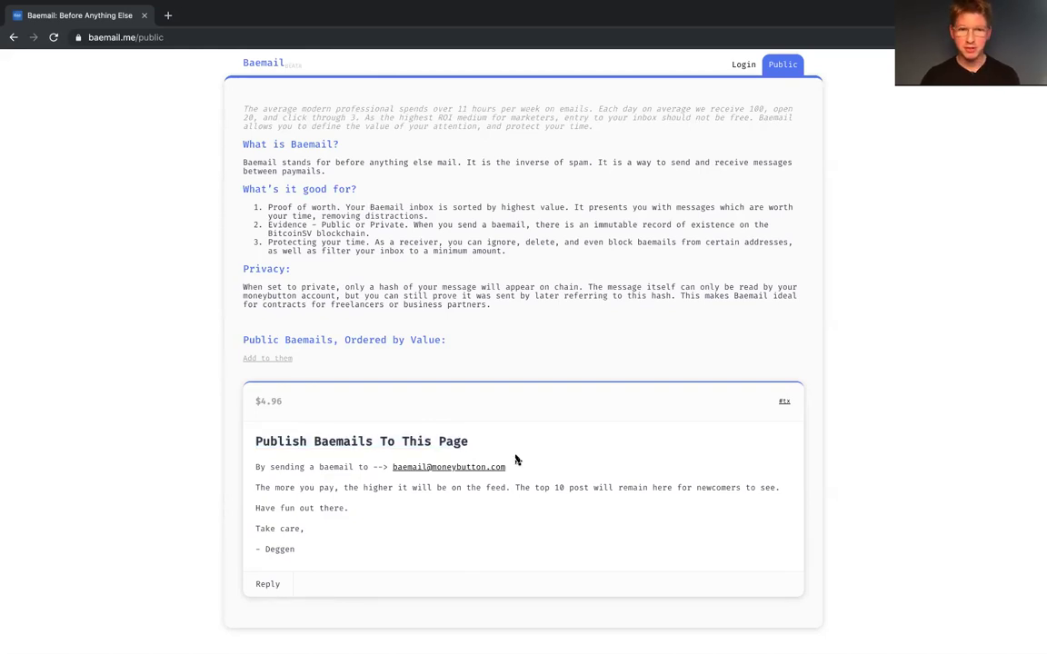
click(277, 363)
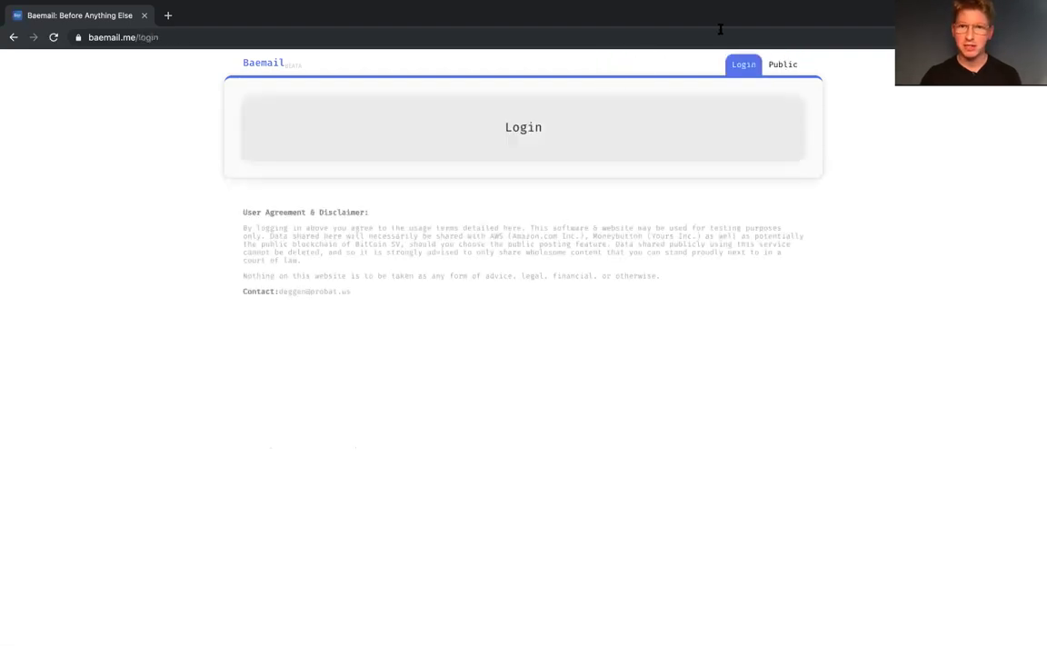
Step: Log in with Money Button and grant Baemail access
click(566, 134)
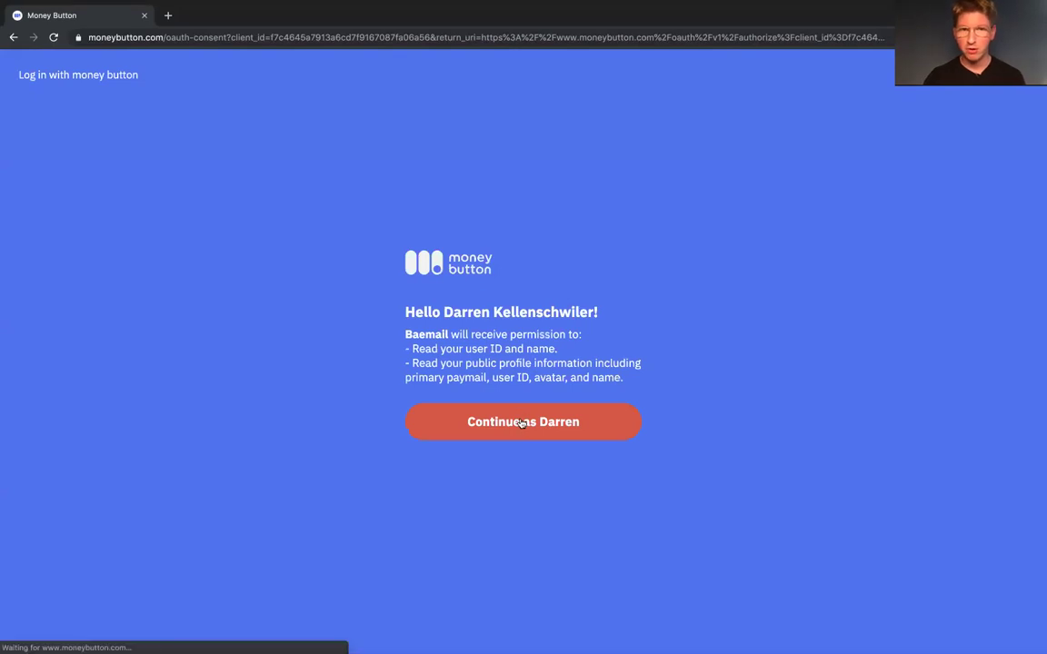
click(523, 423)
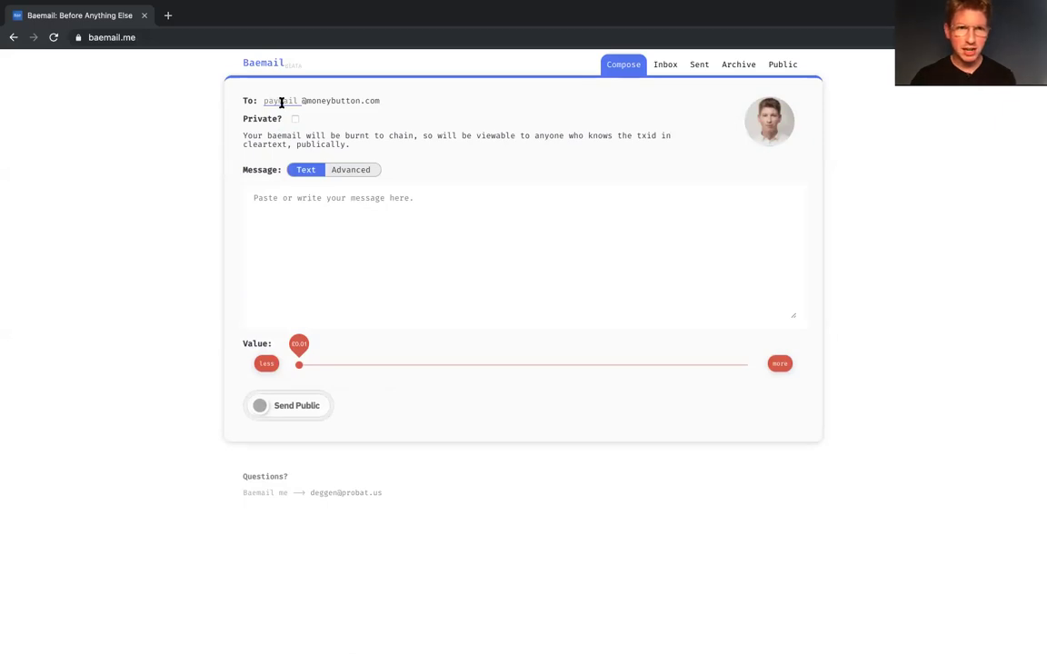
Step: Draft 'Add new content.' to the public-feed address at about 0.05, then return to Public unsent
click(784, 67)
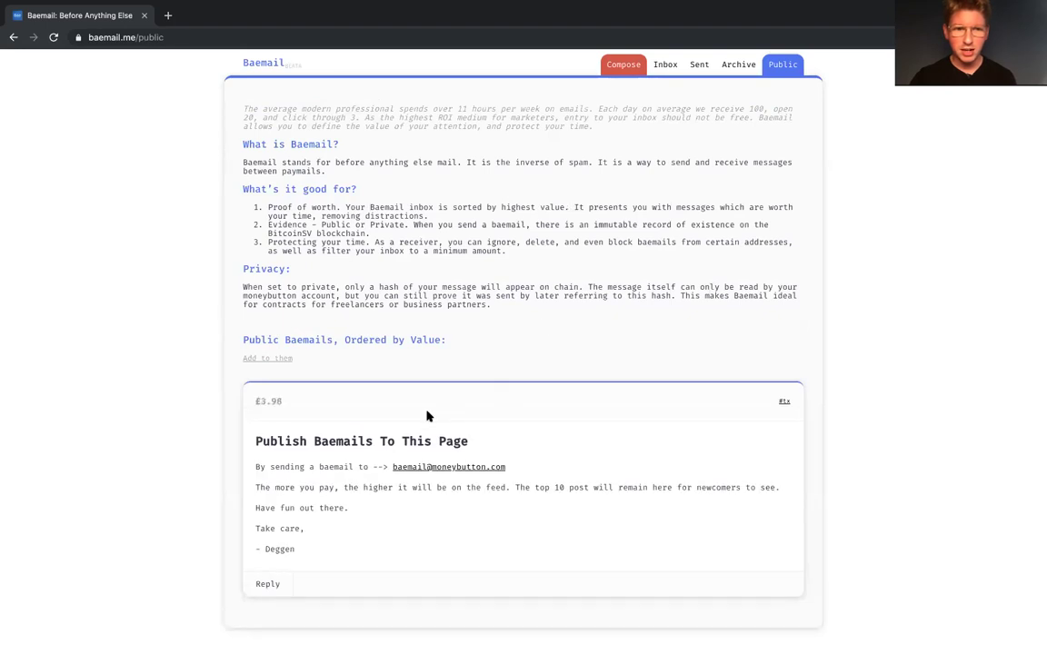
click(439, 468)
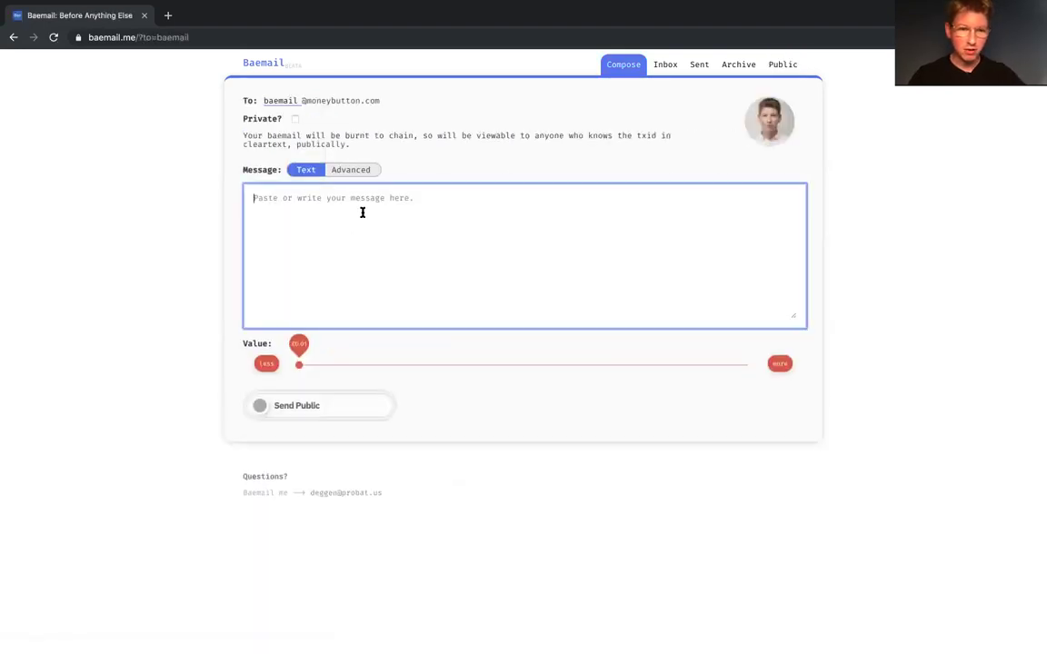
text(Add new concept.)
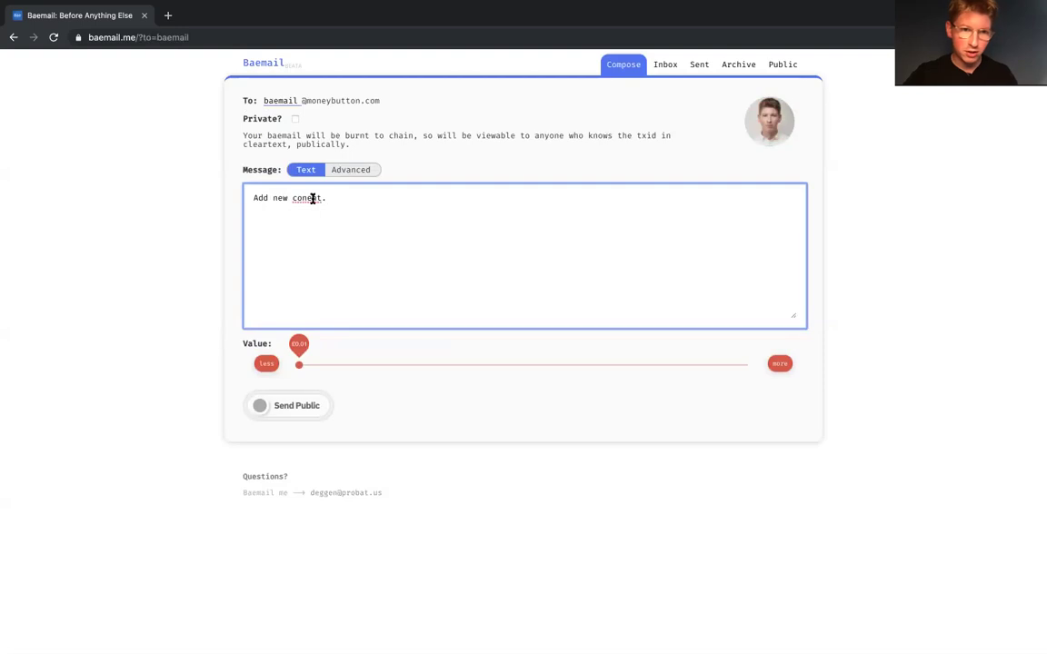
click(303, 198)
key(Right)
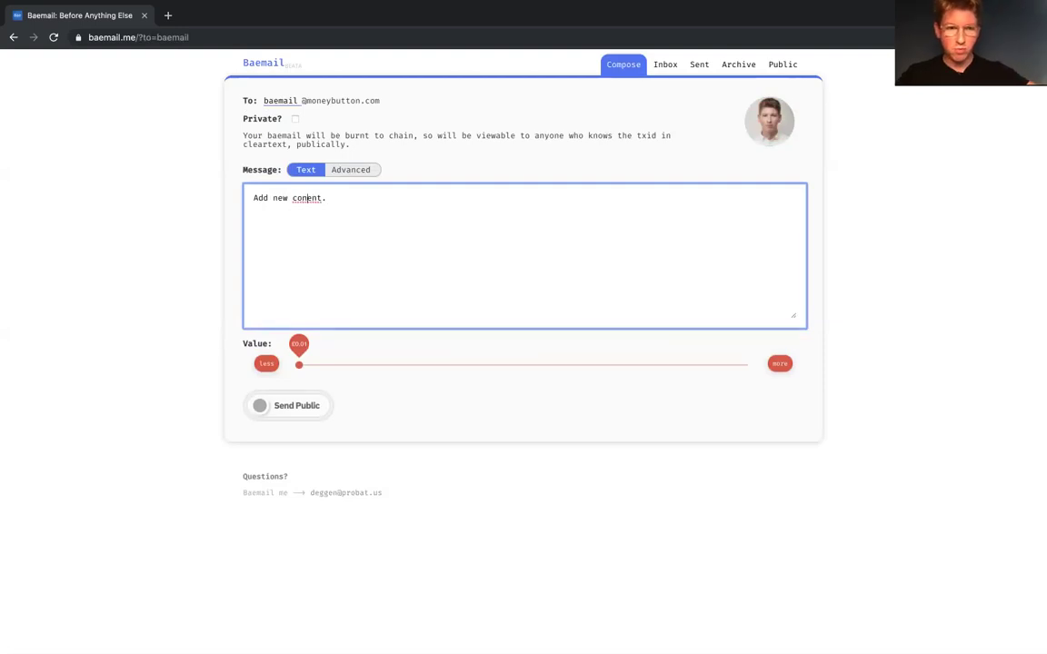
text(t)
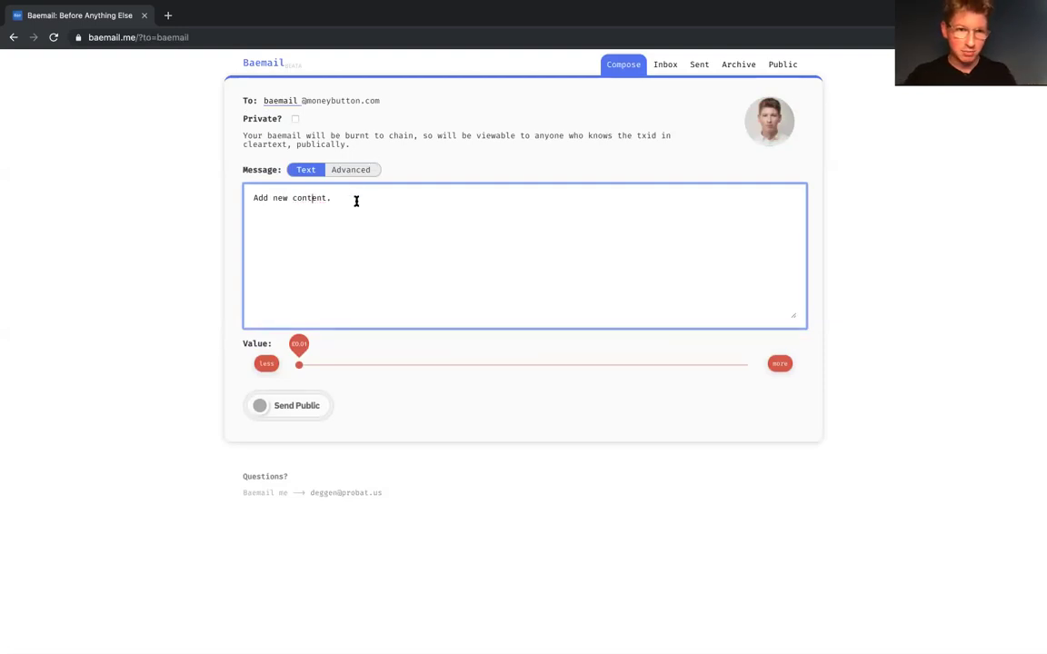
click(320, 364)
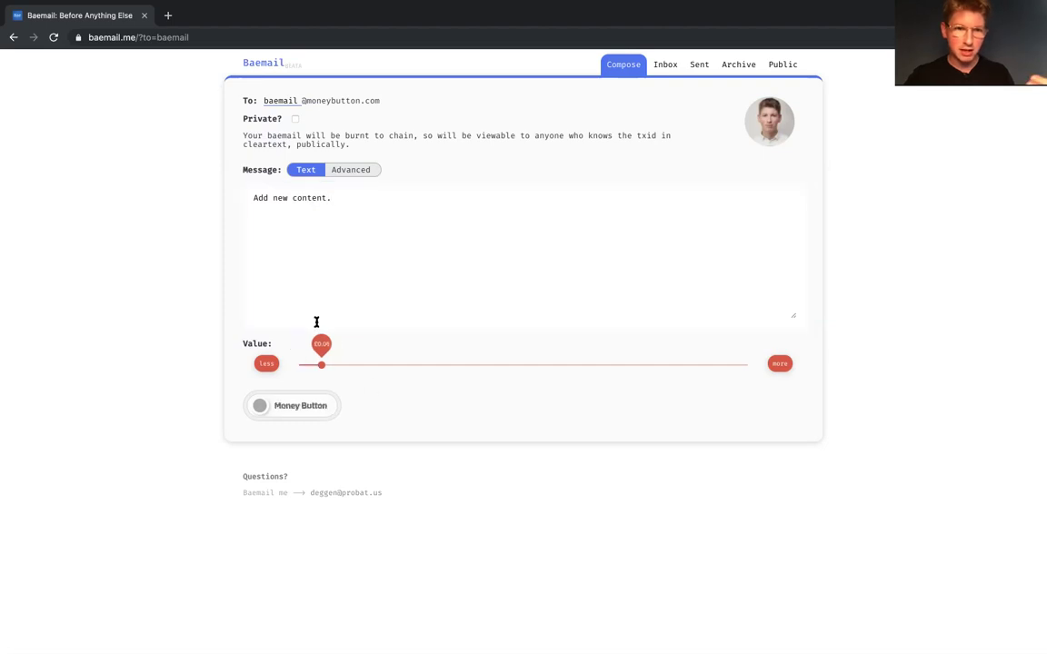
click(787, 67)
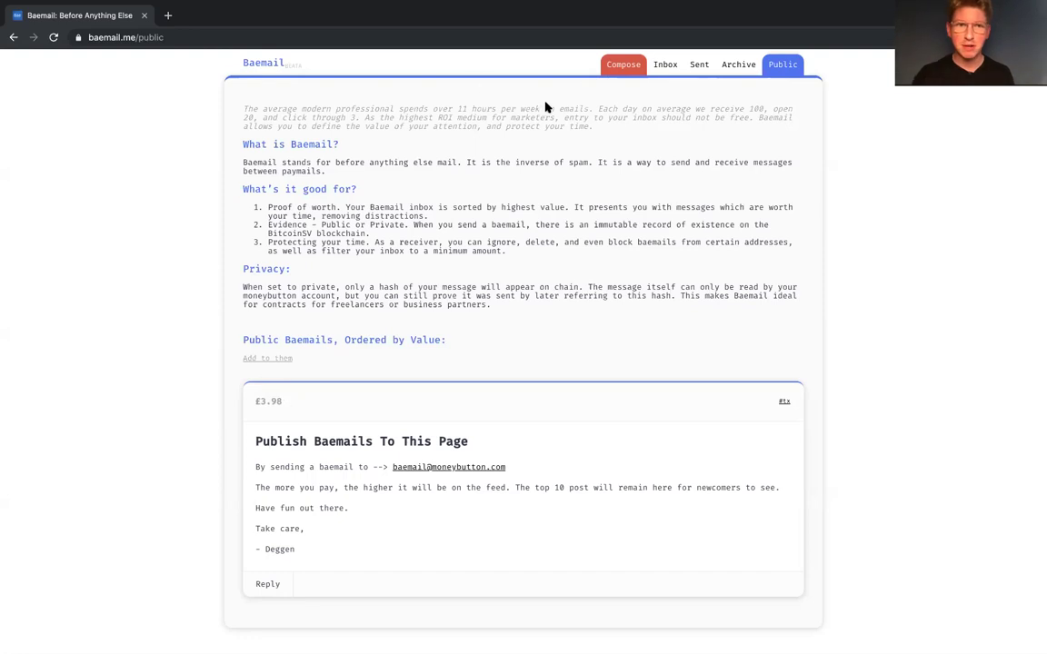
click(607, 65)
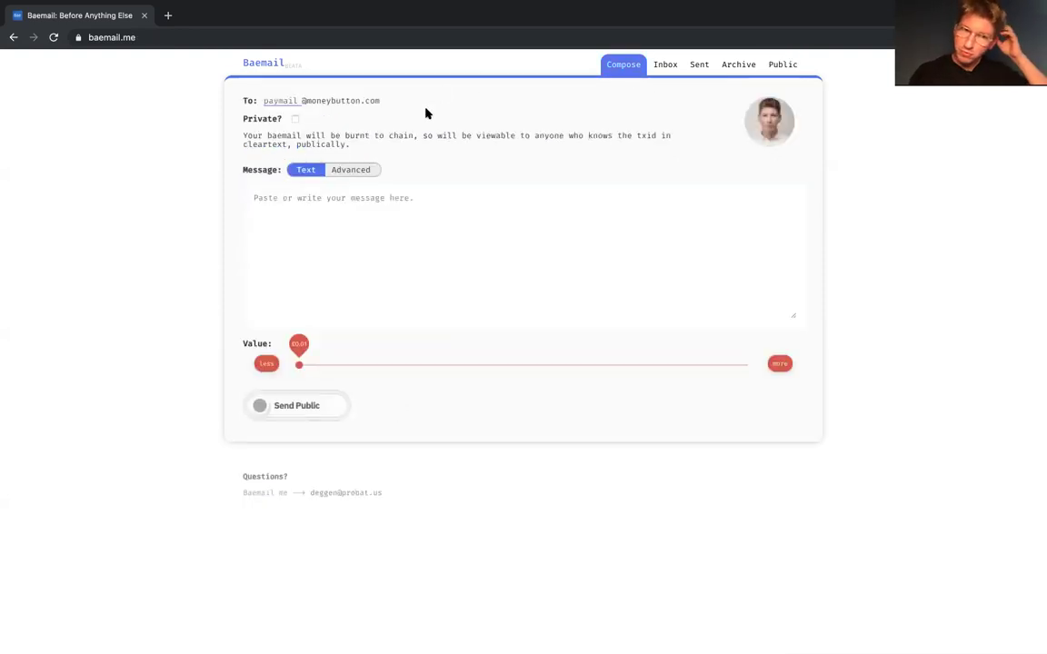
click(794, 76)
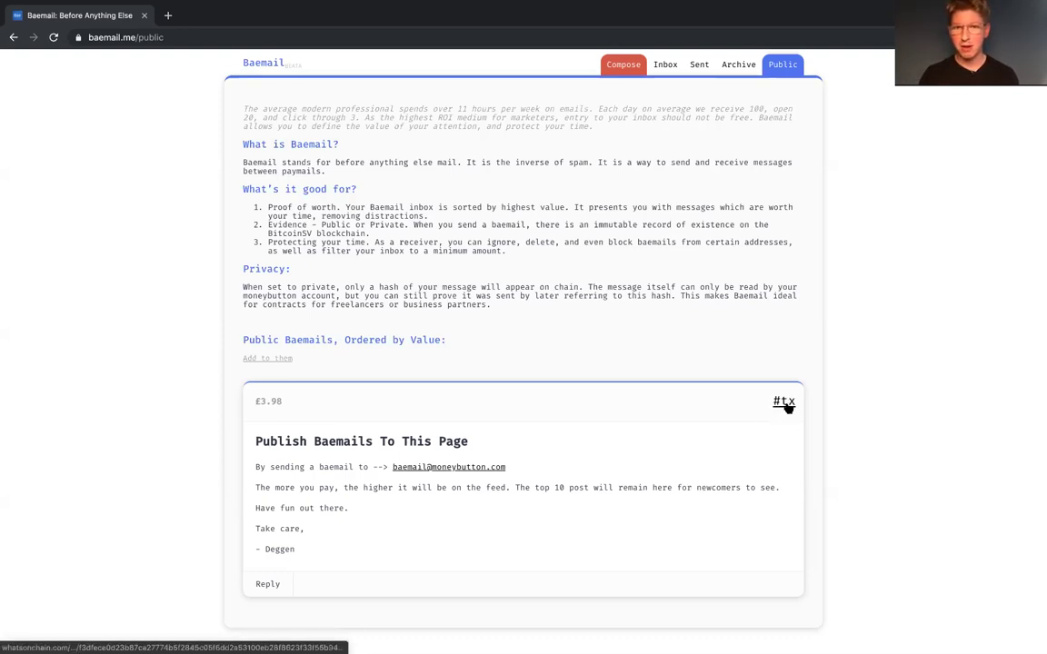
click(785, 403)
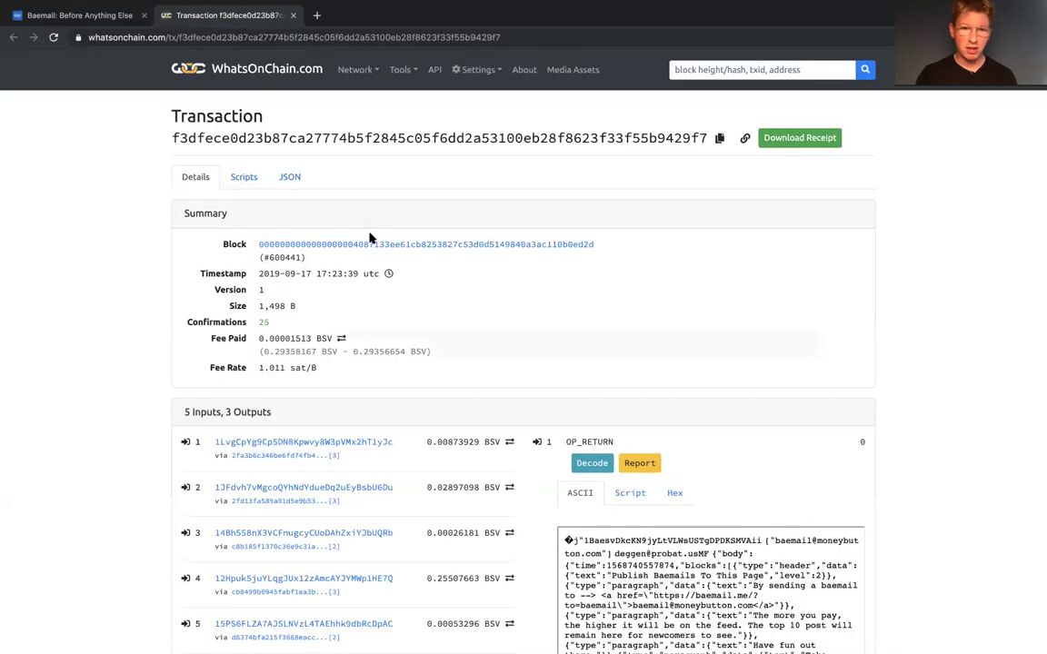
scroll(428, 350, down, 4)
drag(760, 416, 599, 257)
click(668, 307)
scroll(668, 307, up, 1)
double_click(662, 327)
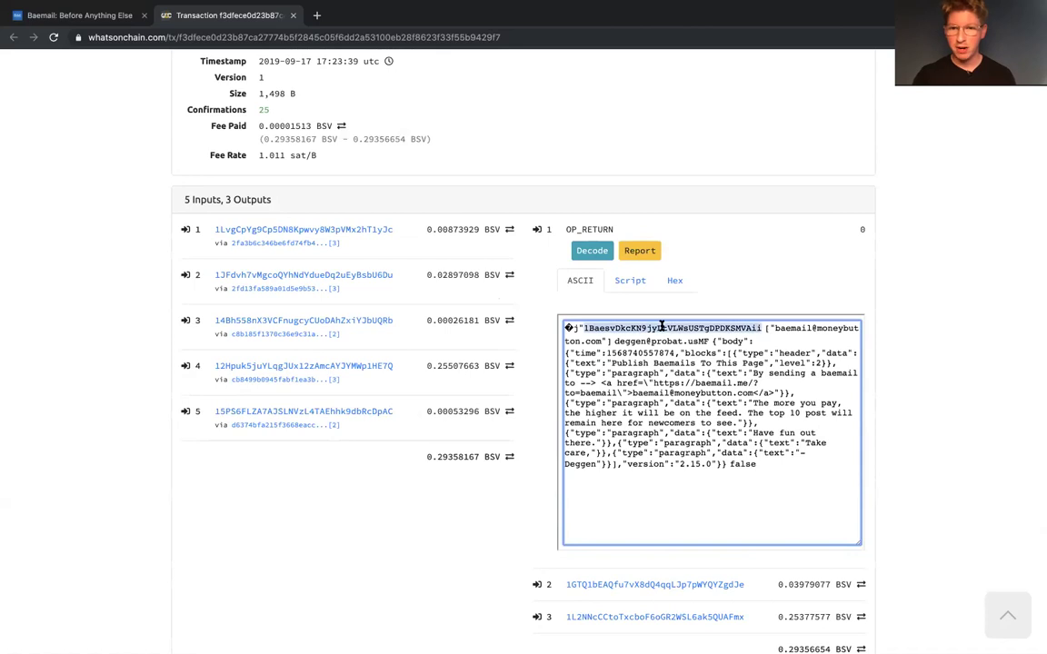
click(790, 368)
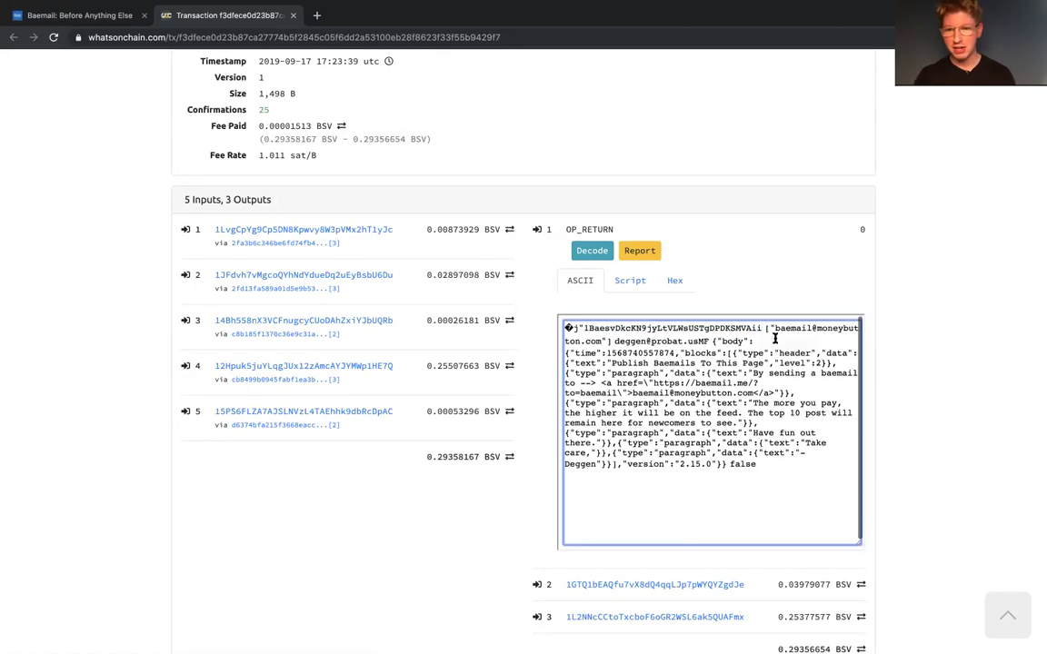
scroll(563, 291, up, 3)
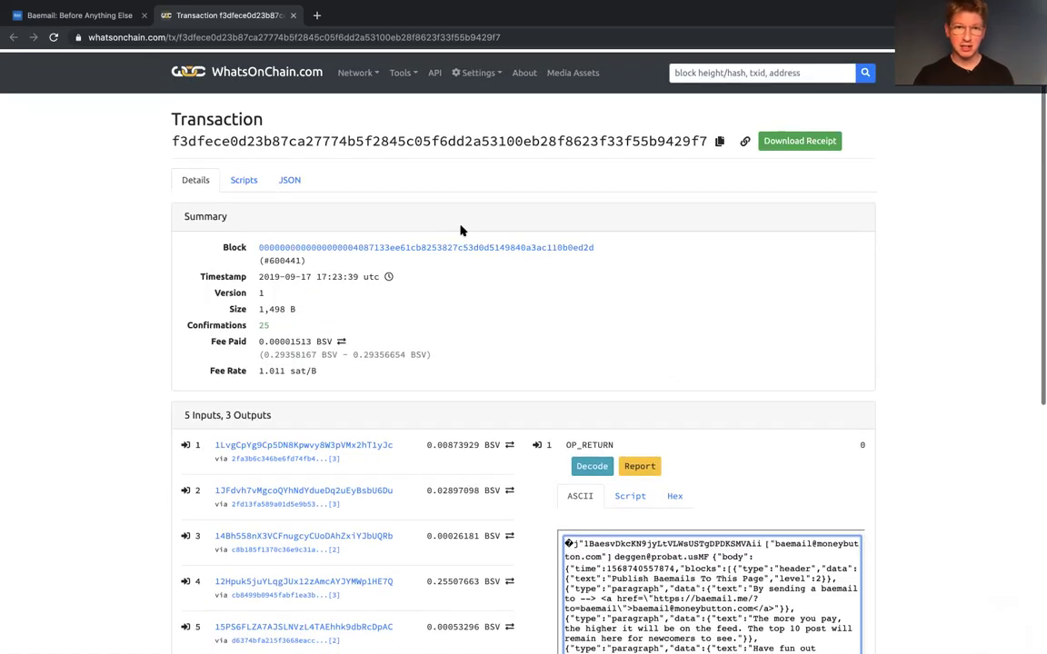
click(293, 16)
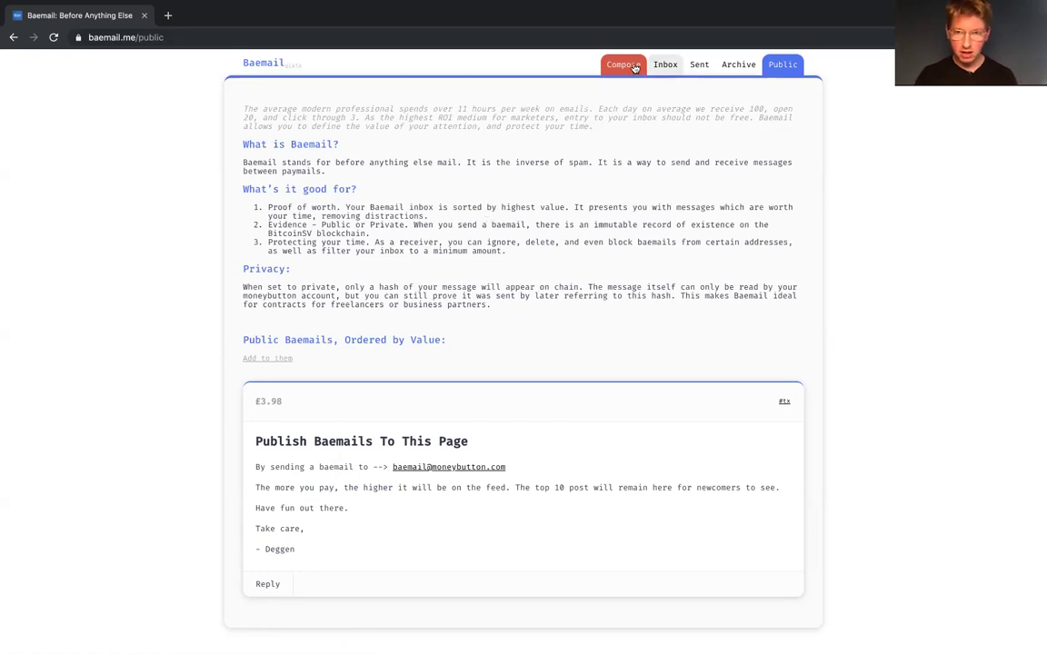
Step: Start a new public post and switch the editor to advanced mode to reveal CC
click(286, 362)
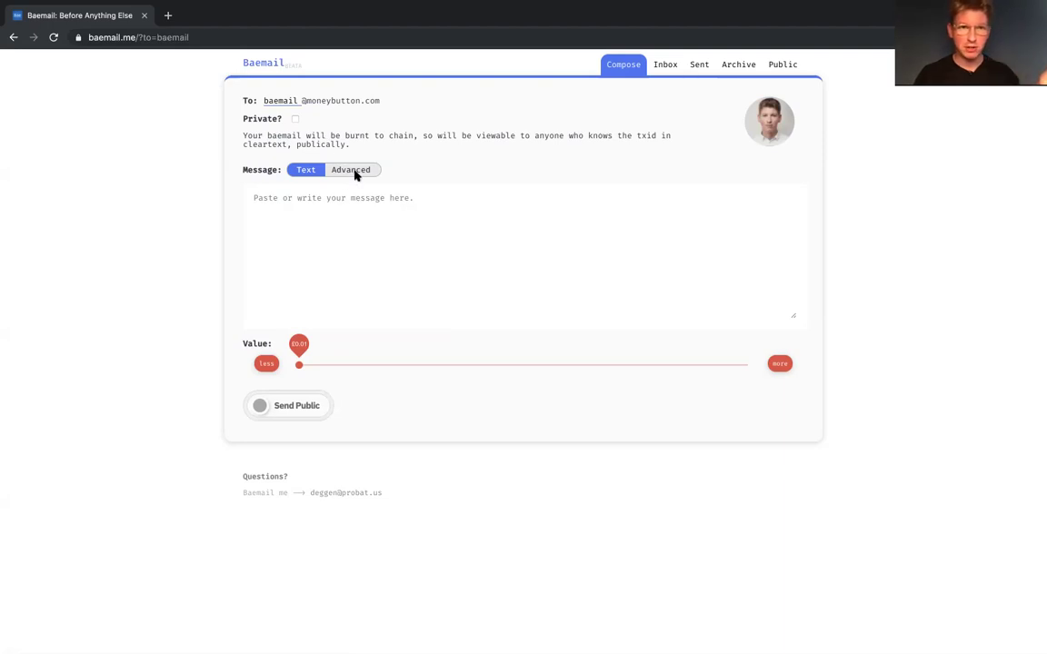
click(355, 175)
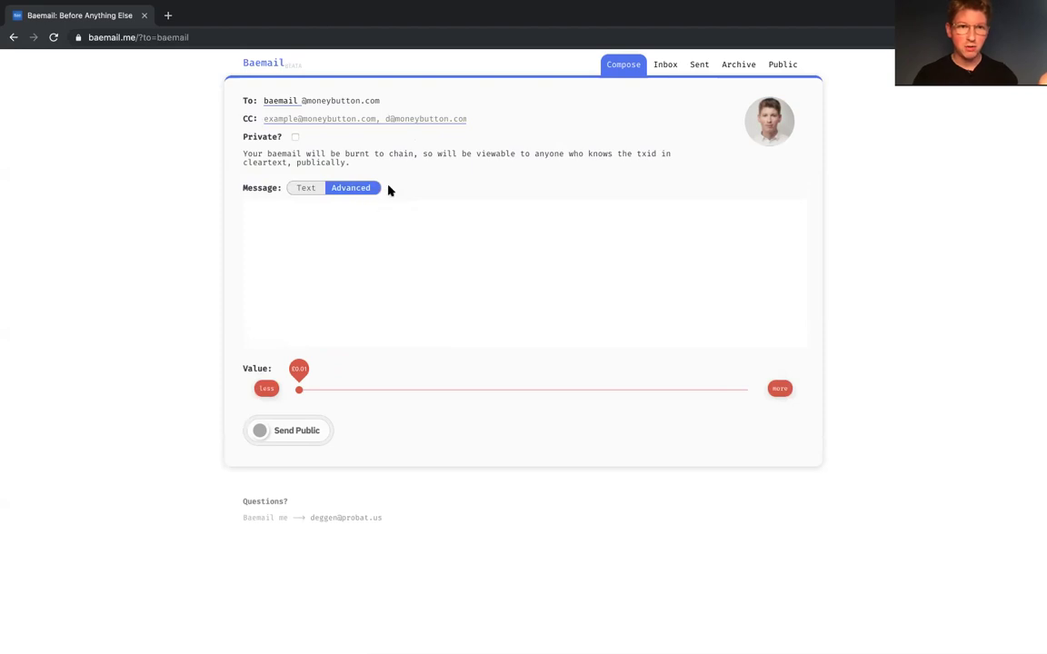
click(308, 187)
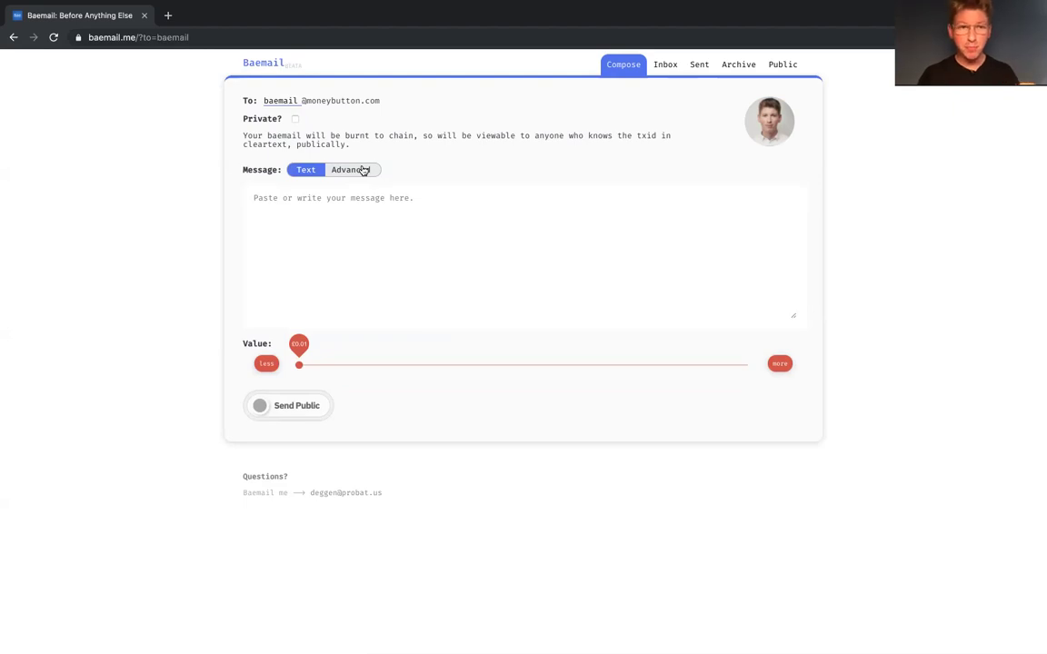
click(362, 170)
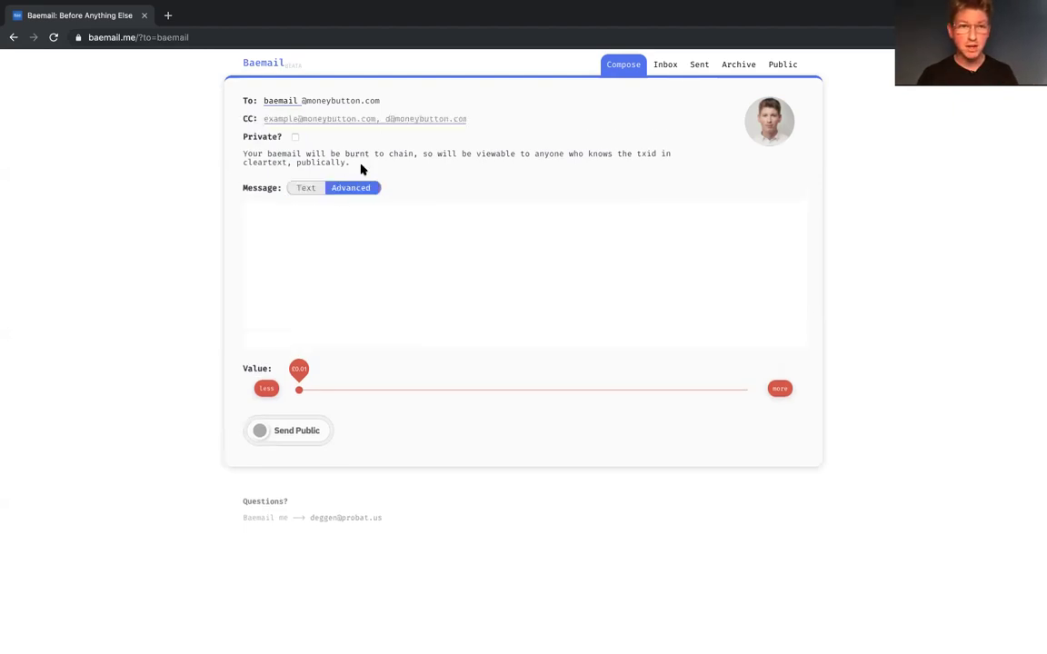
Step: Enter the first recipient's moneybutton.com address in the CC field
click(318, 118)
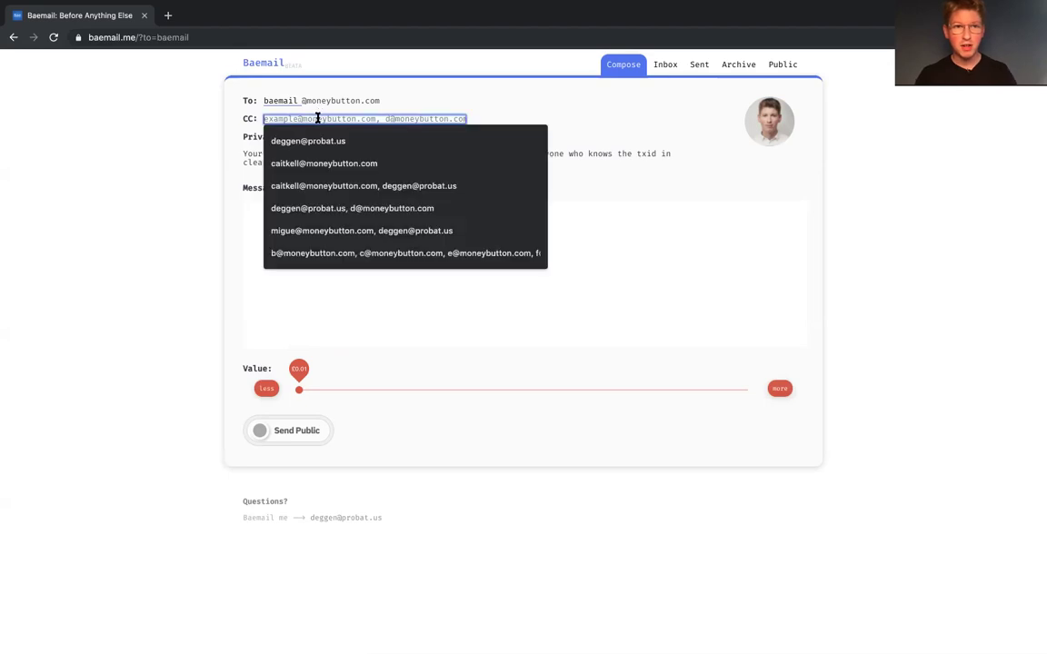
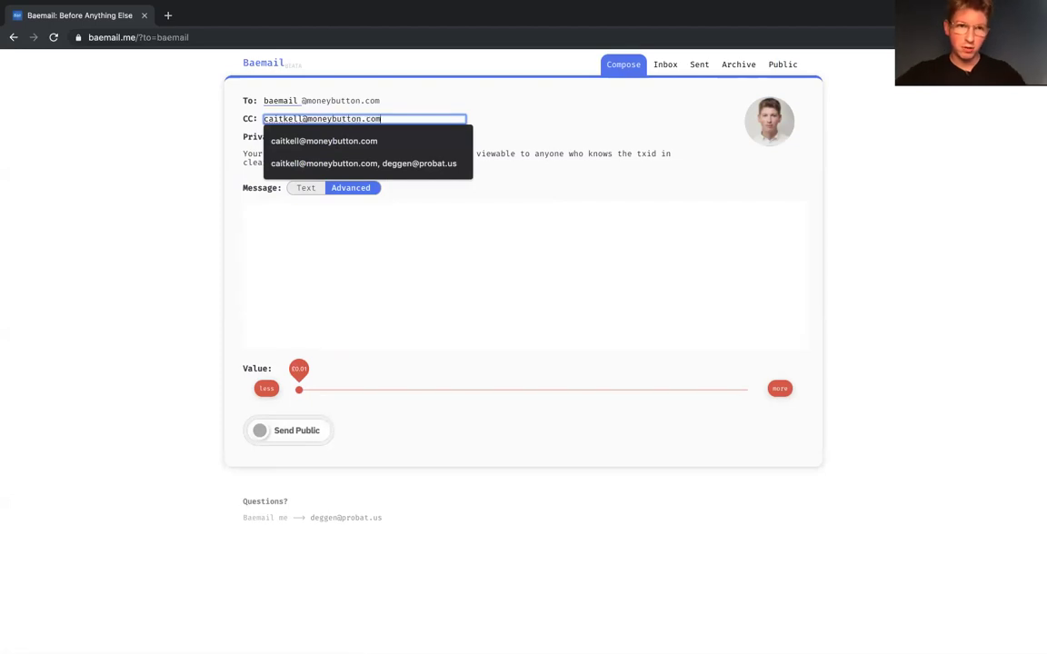
click(536, 155)
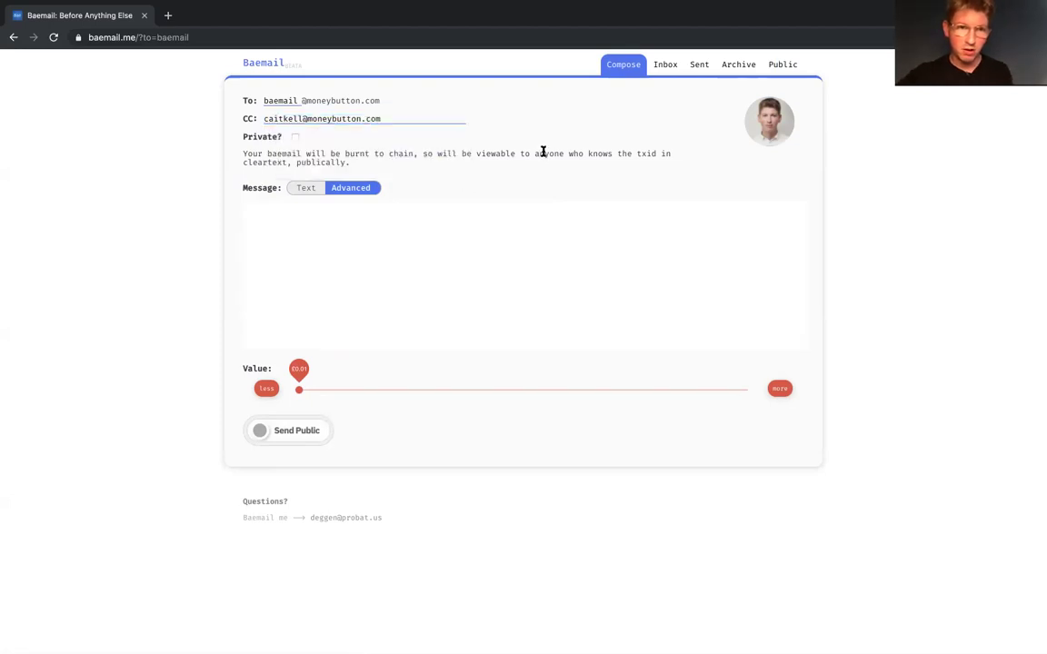
Step: Append a second recipient's Money Button address to the CC line, comma-separated
click(327, 221)
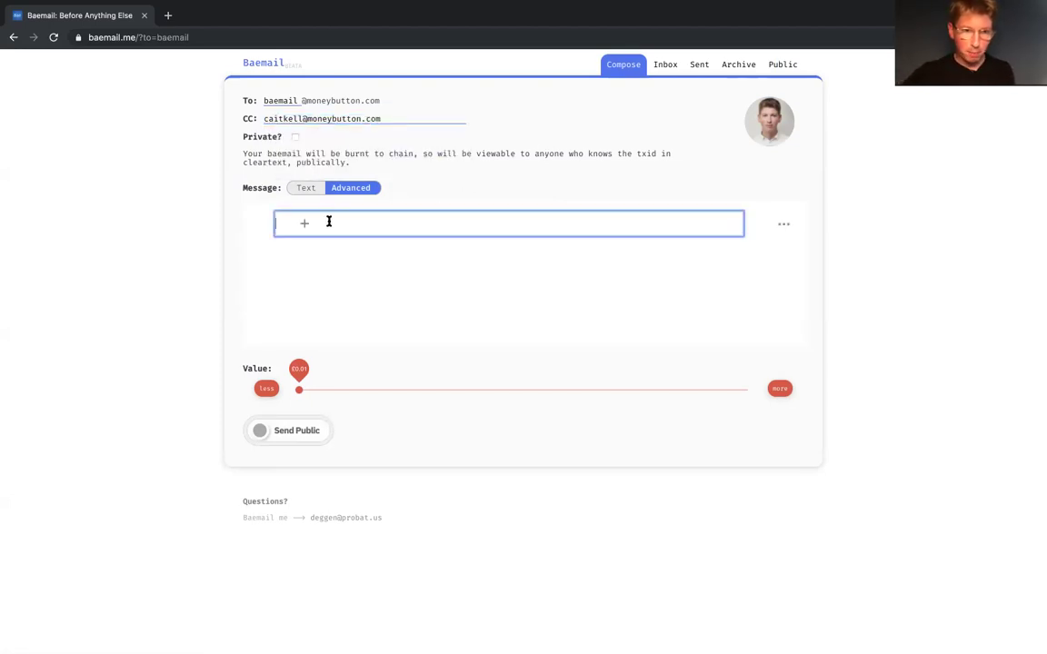
click(455, 118)
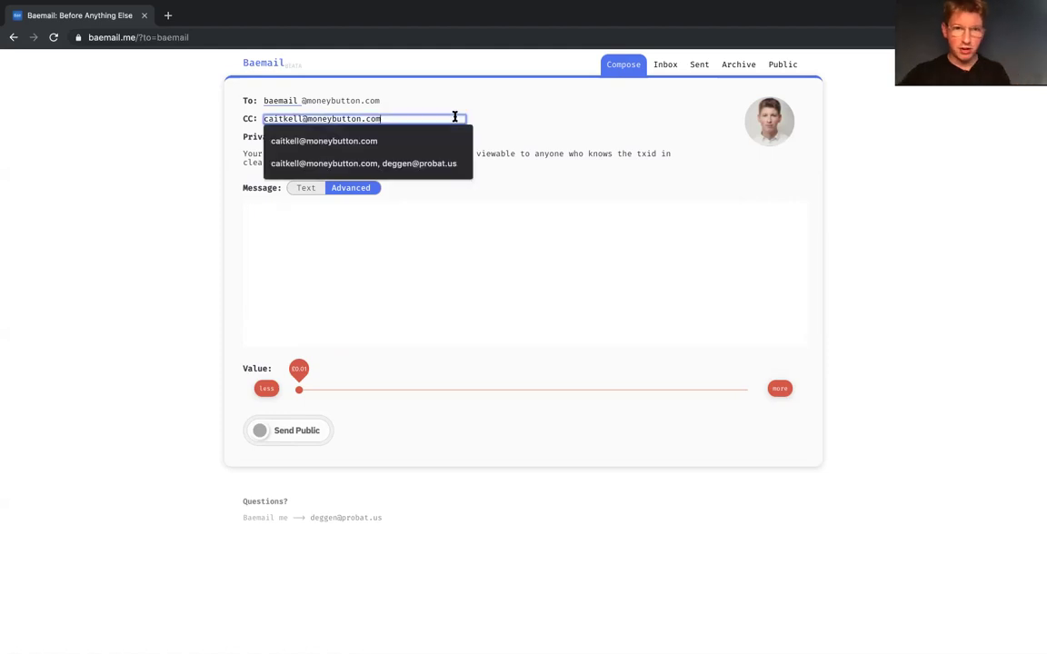
text(, )
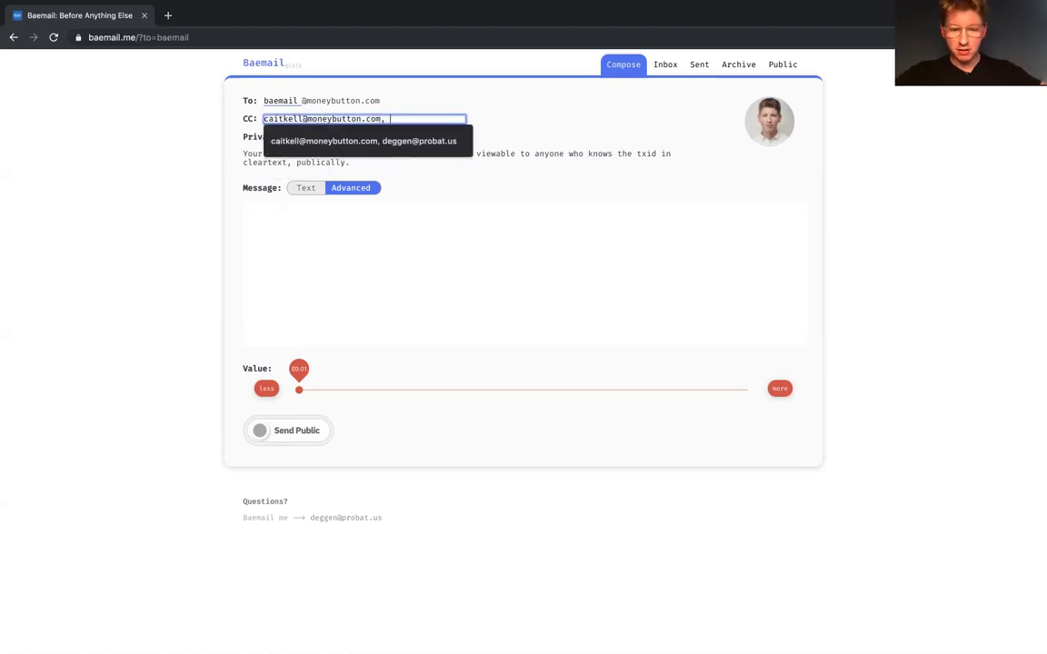
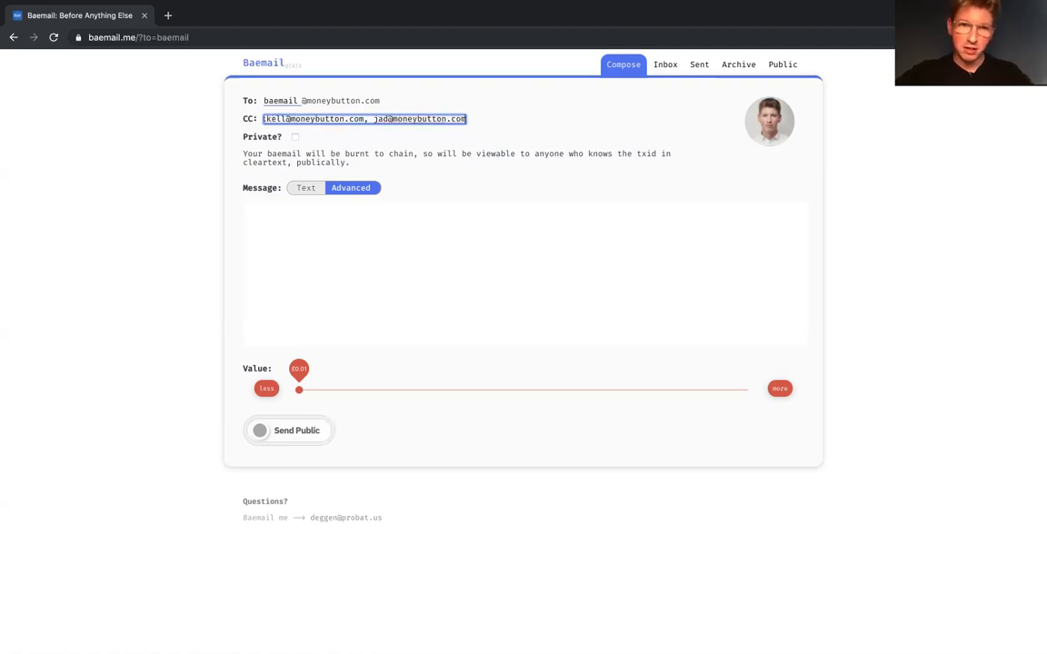
click(556, 137)
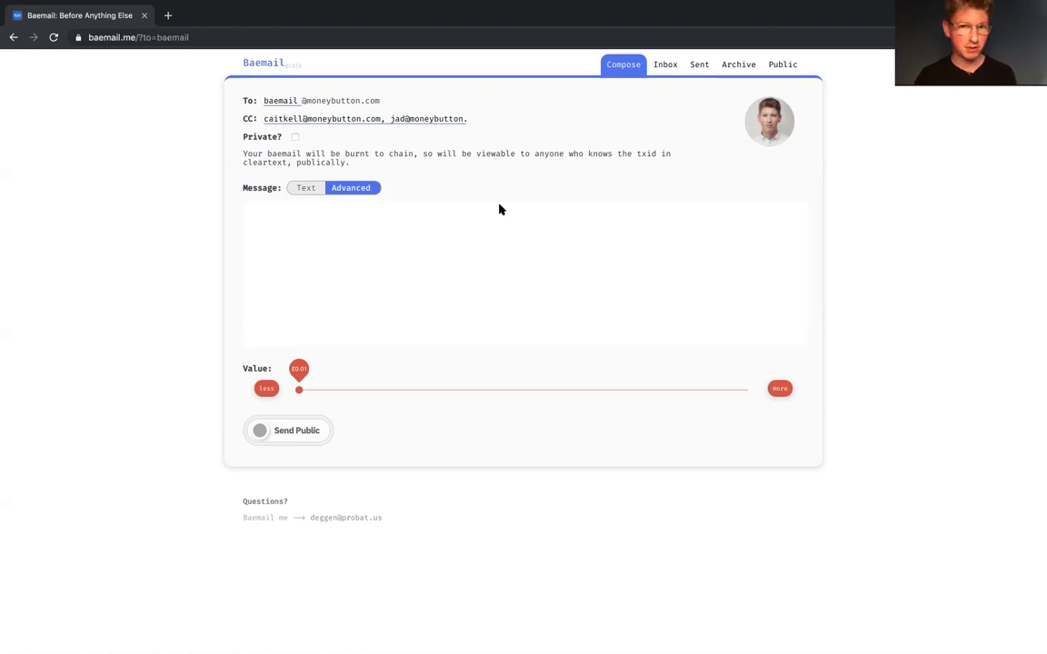
Step: Insert a header block reading 'Demo Public Baemail Post' and leave the value at £0.01
click(472, 237)
click(303, 225)
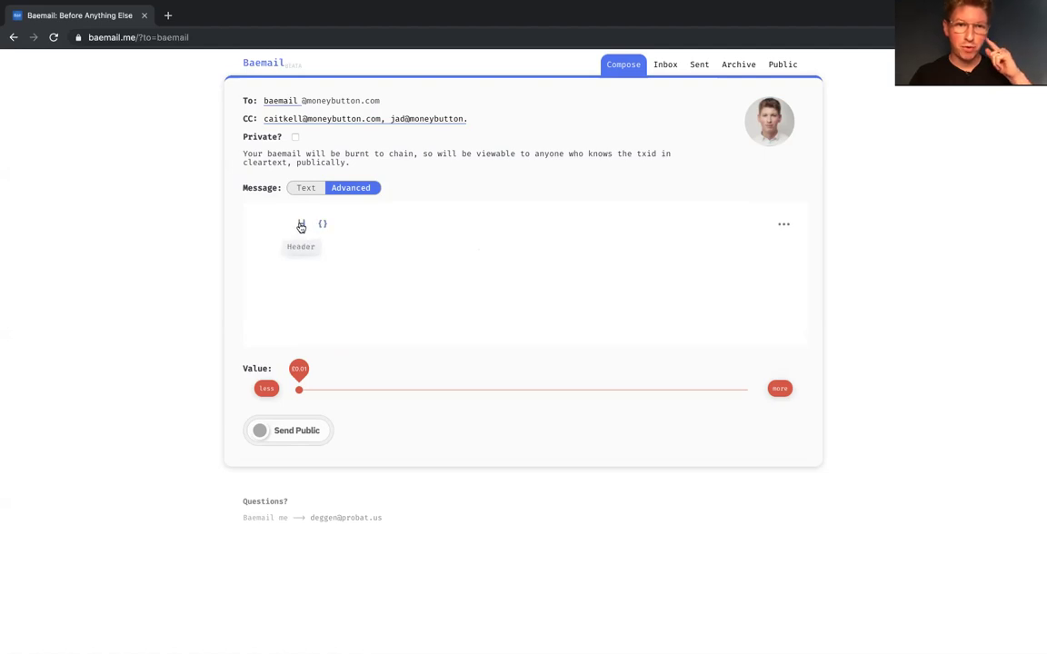
click(301, 224)
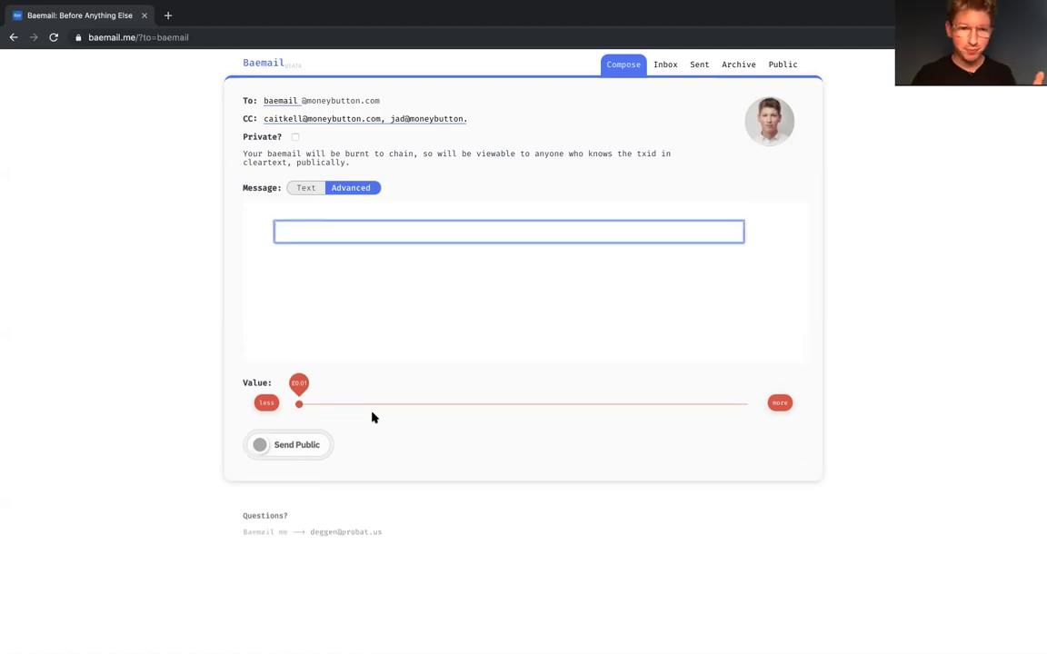
text(H)
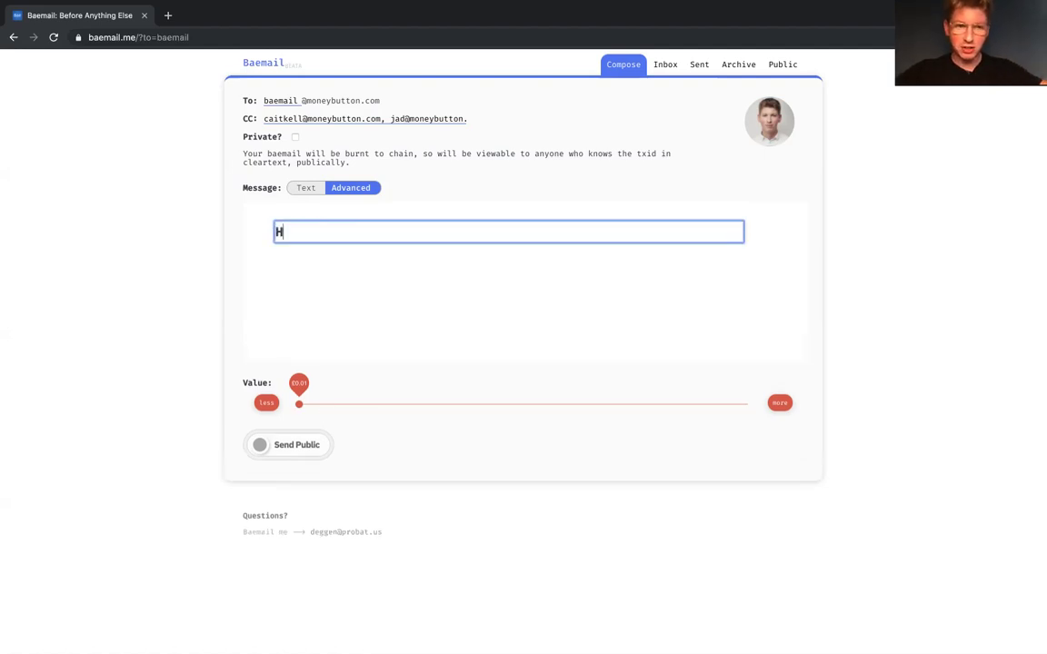
text(De)
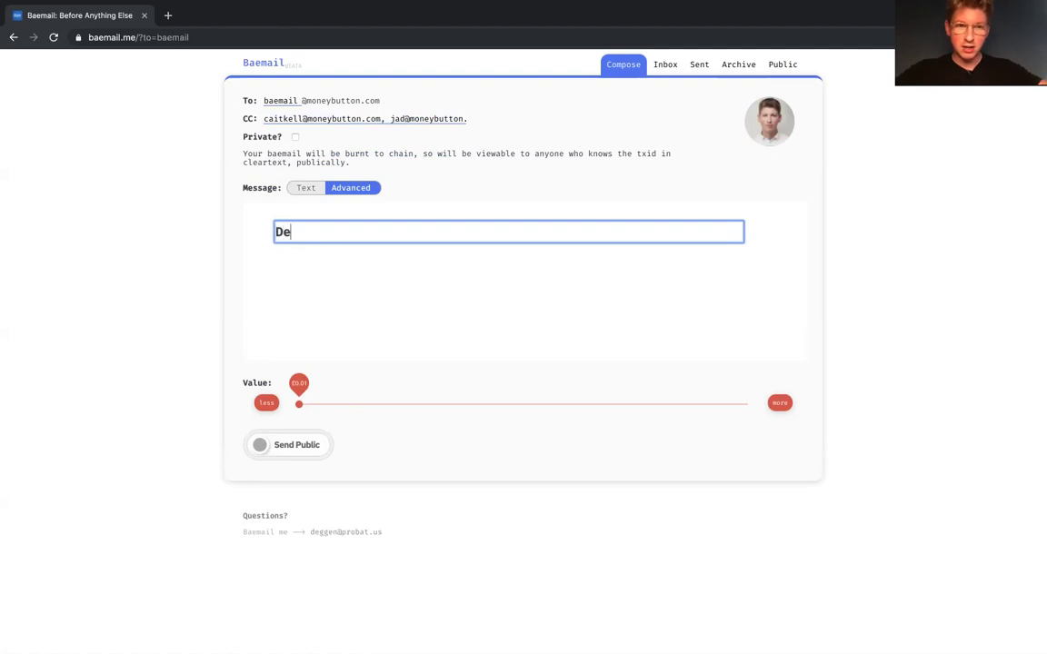
text(mo Public B)
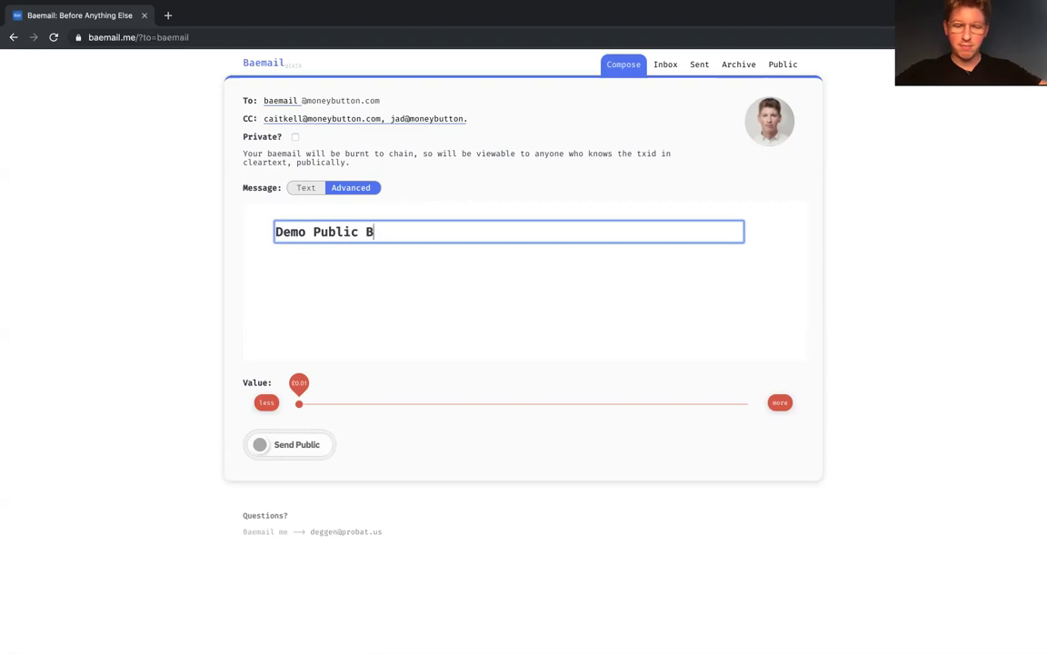
text(aemail POst)
key(BackSpace)
key(BackSpace)
key(BackSpace)
text(ost)
click(437, 192)
drag(301, 394, 319, 396)
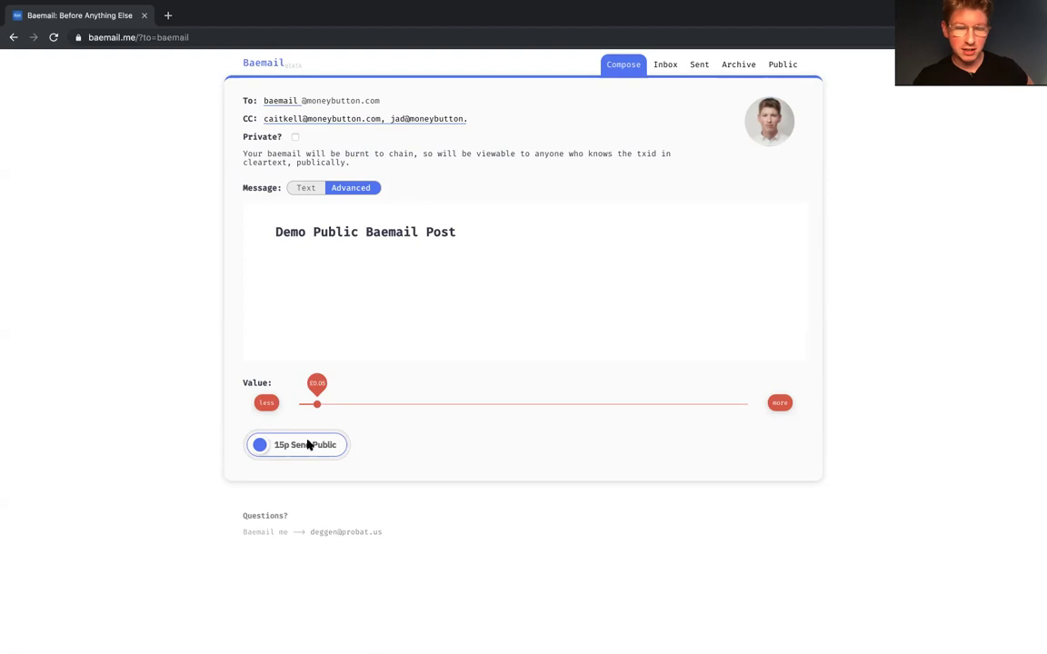
drag(303, 397, 289, 398)
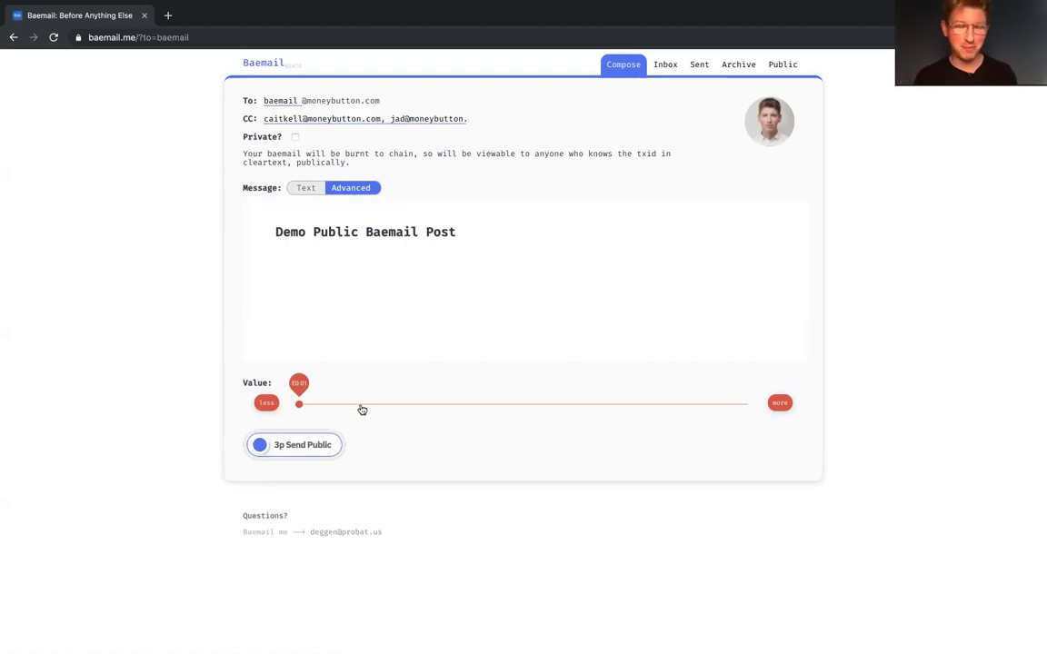
Step: Move the 'Demo Public Baemail Post' heading up via its ⋯ menu and add an empty block below
click(445, 288)
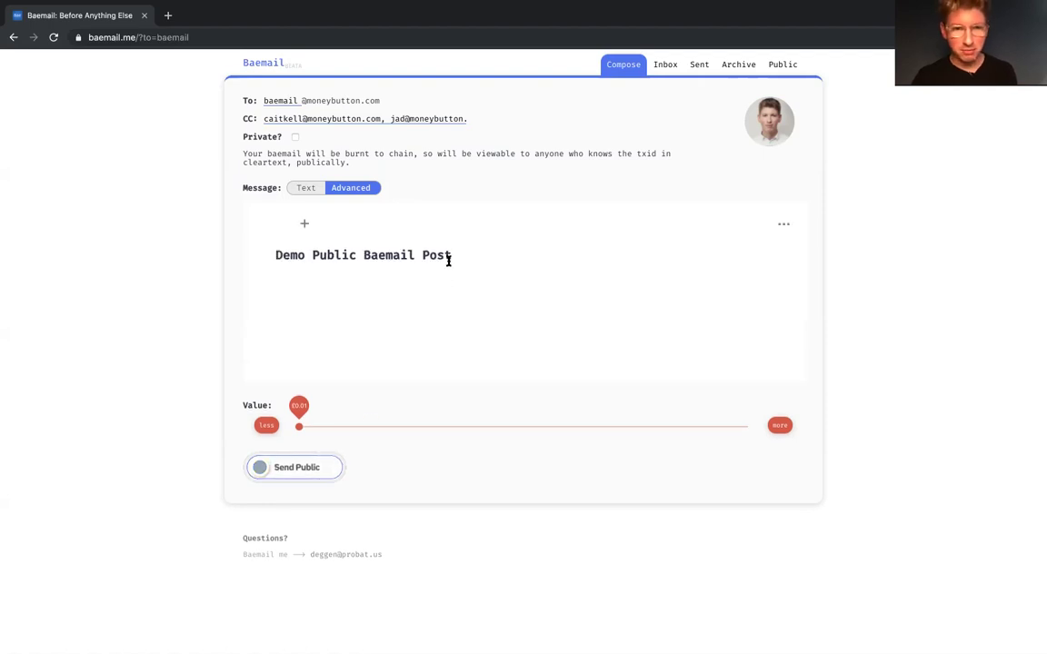
click(463, 256)
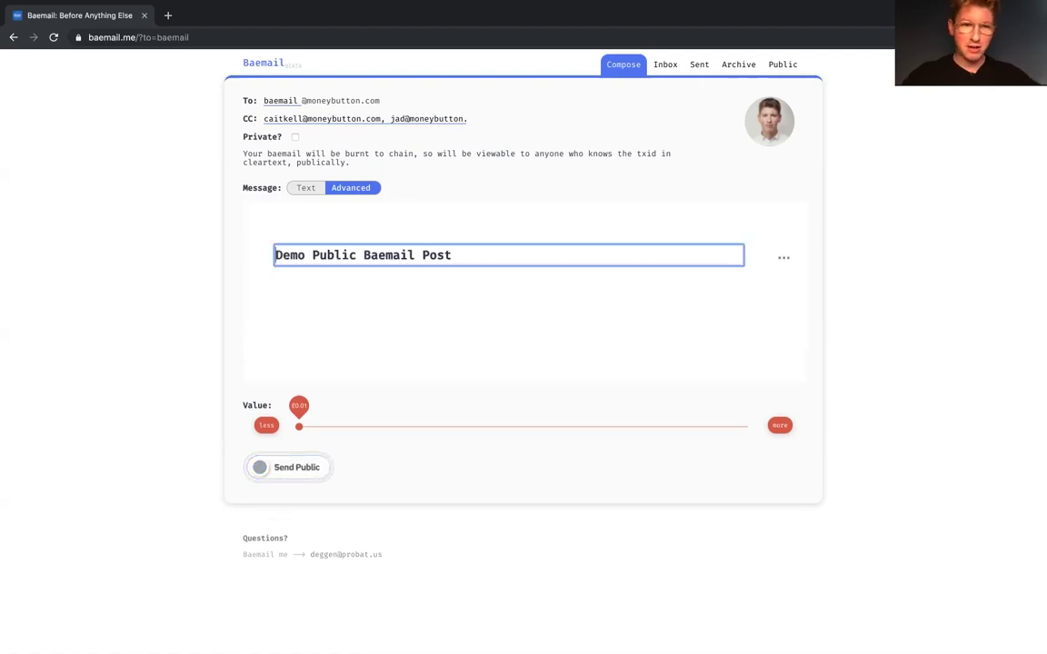
click(784, 258)
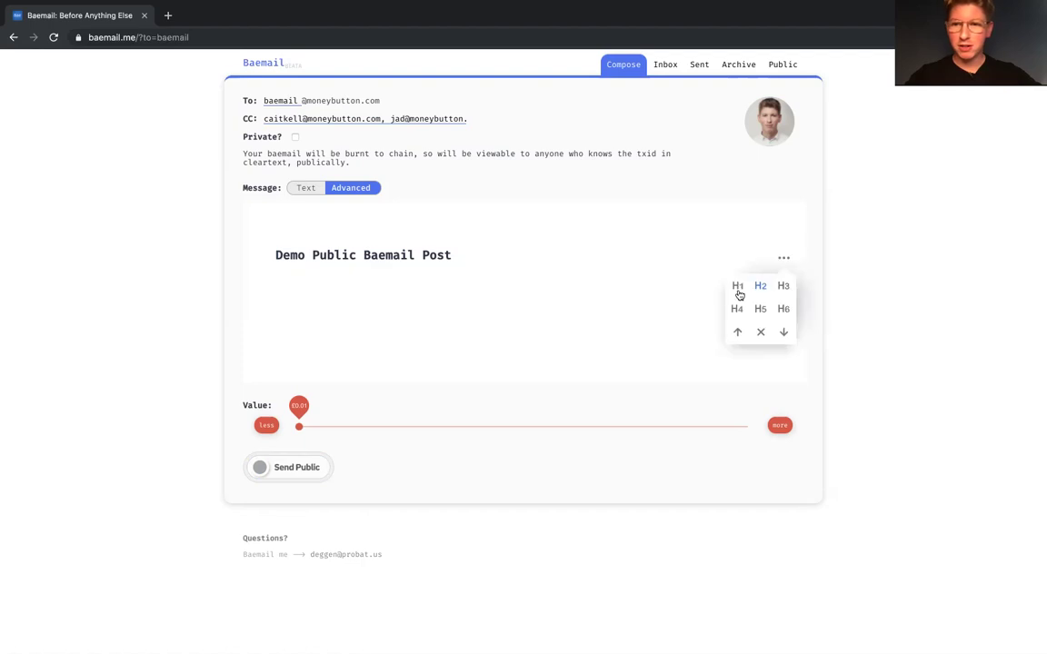
click(737, 332)
click(505, 263)
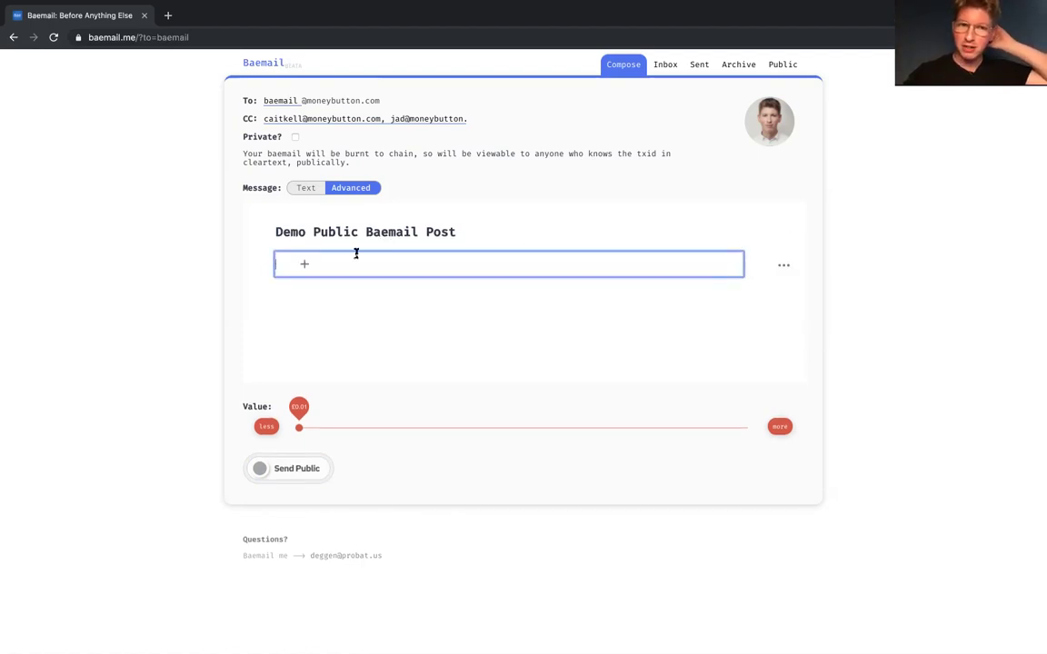
Step: Type 'Paragraph with cool text effects.' into a fresh block under the heading
click(297, 260)
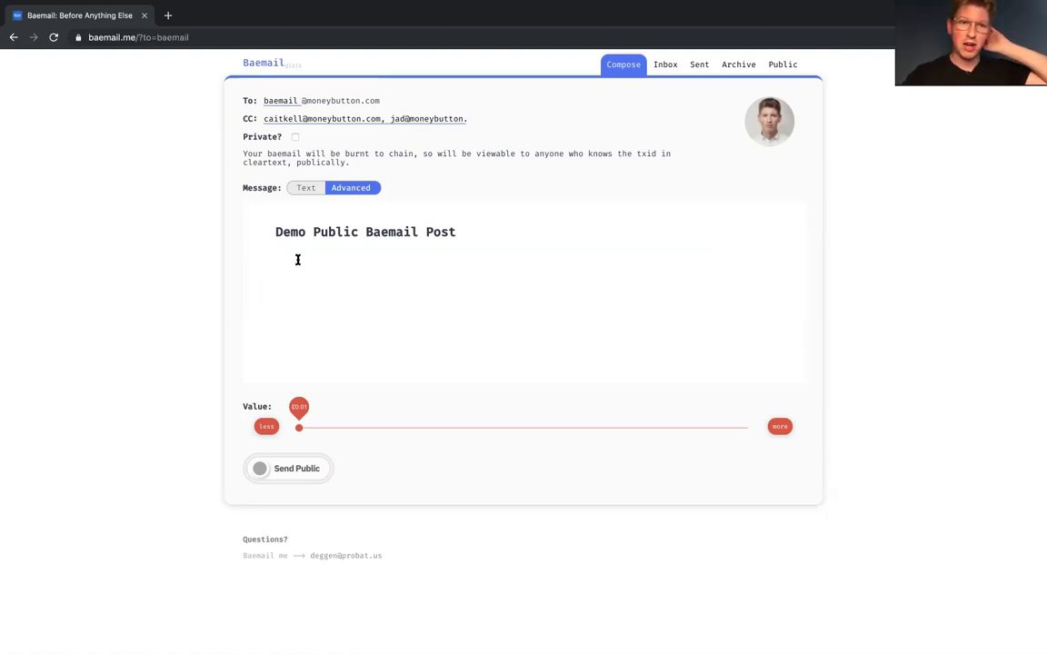
click(298, 263)
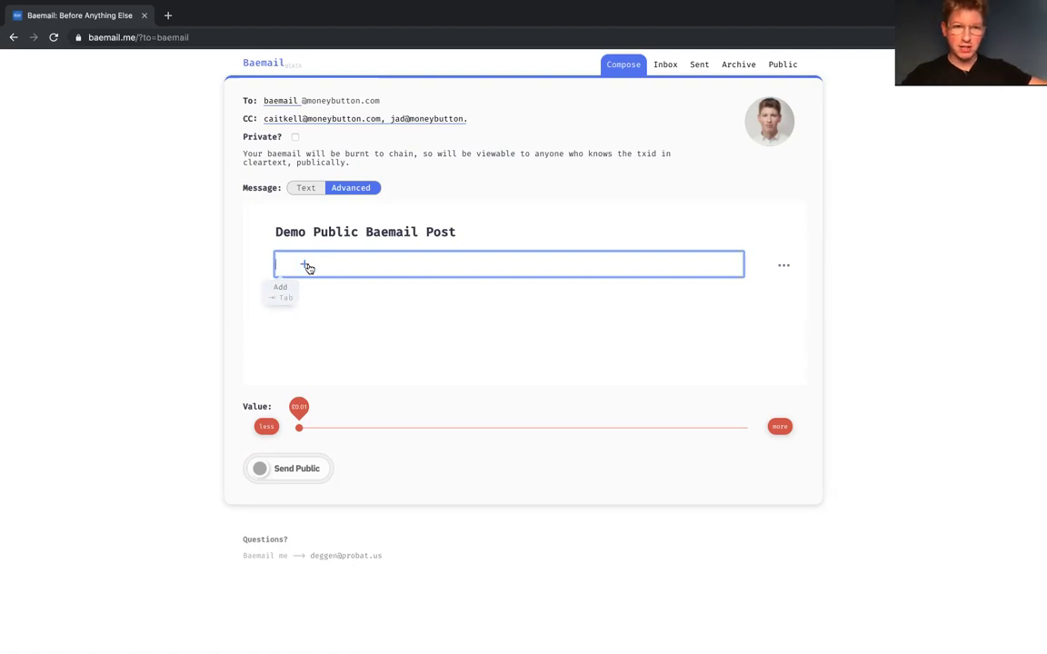
key(Tab)
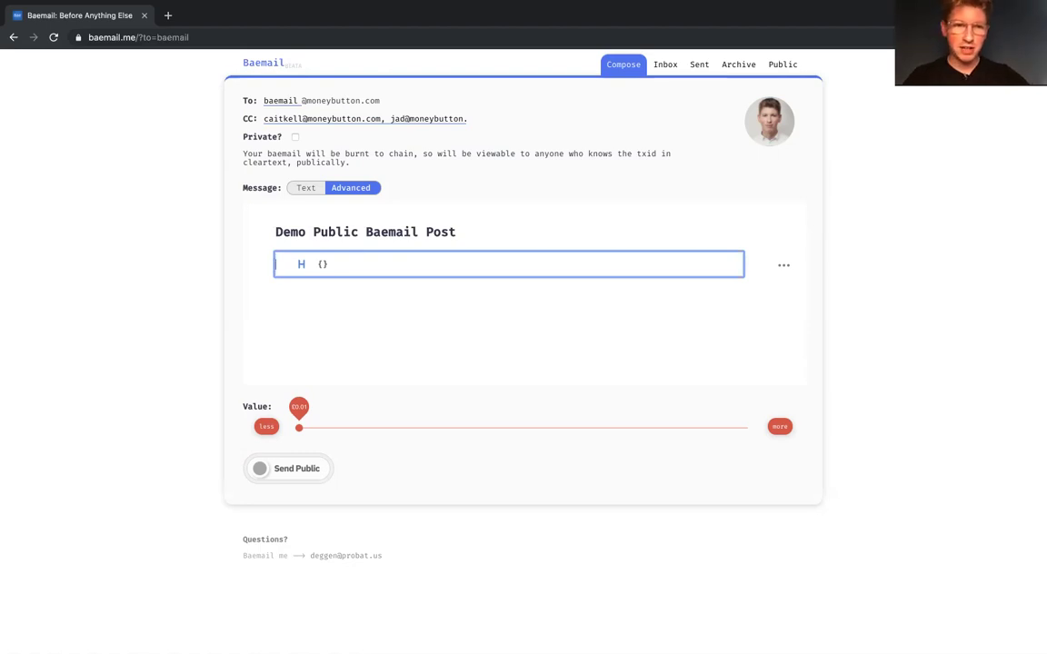
key(Escape)
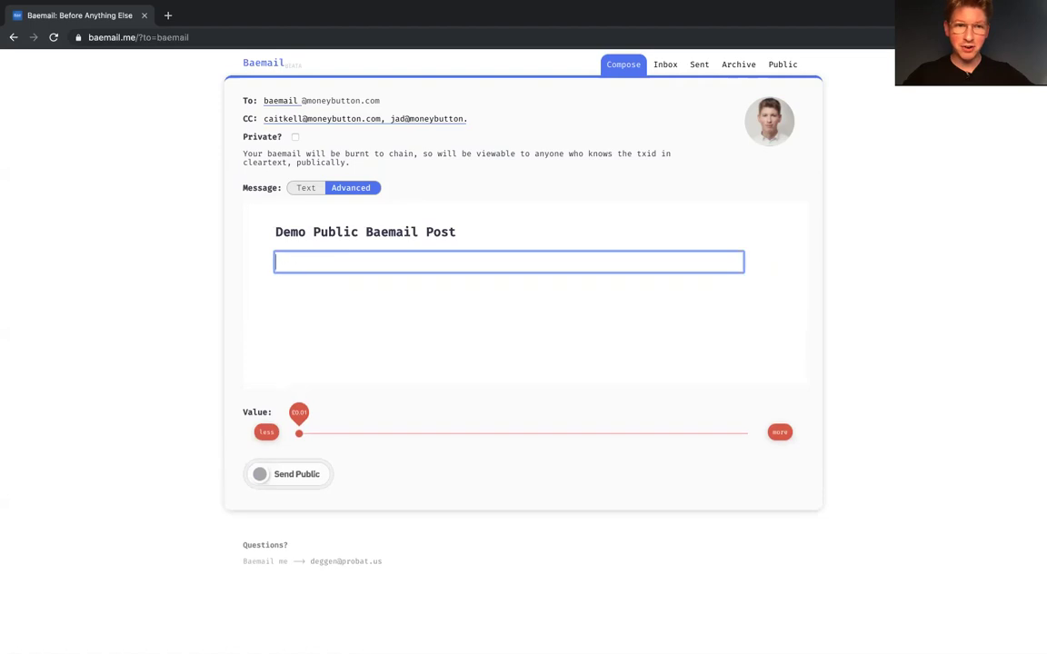
text(Header)
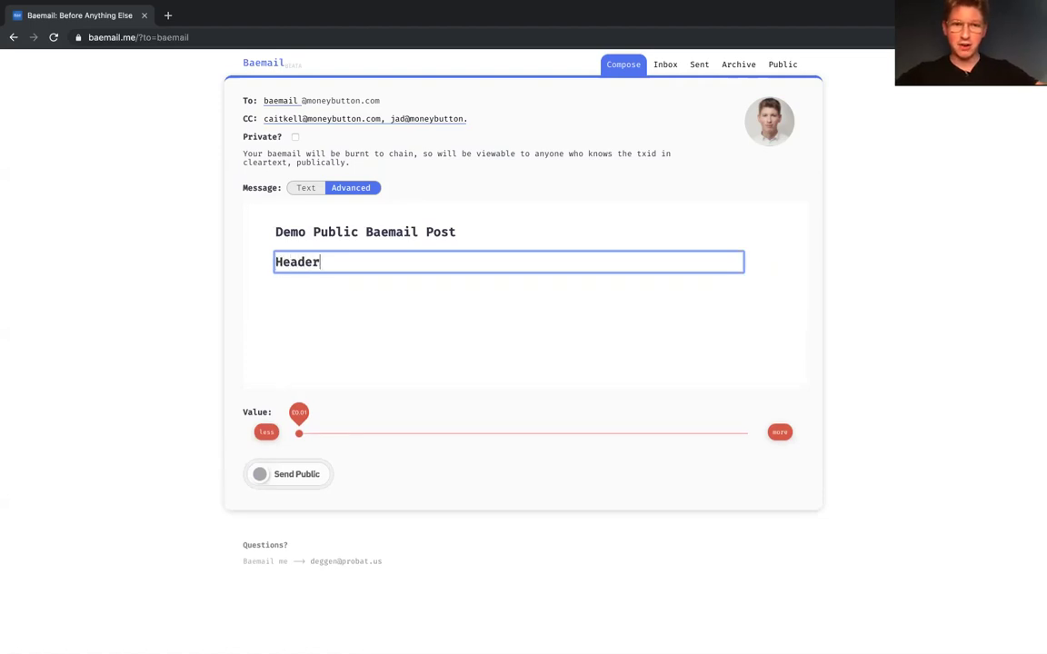
key(BackSpace)
key(BackSpace)
key(BackSpace)
key(BackSpace)
key(BackSpace)
key(BackSpace)
key(BackSpace)
key(Return)
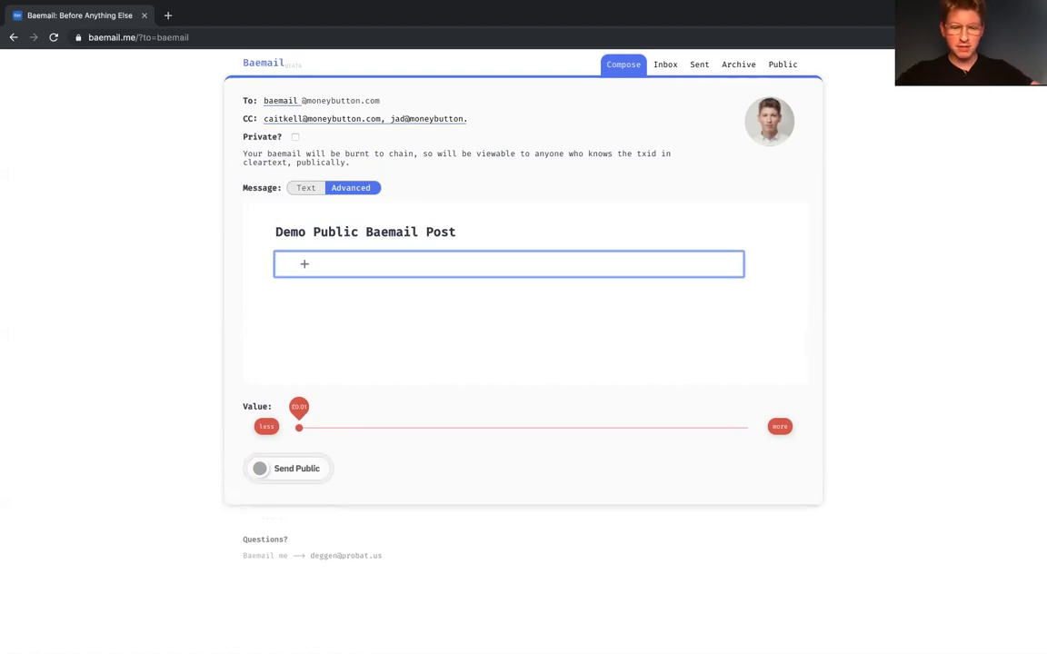
text(Paragra)
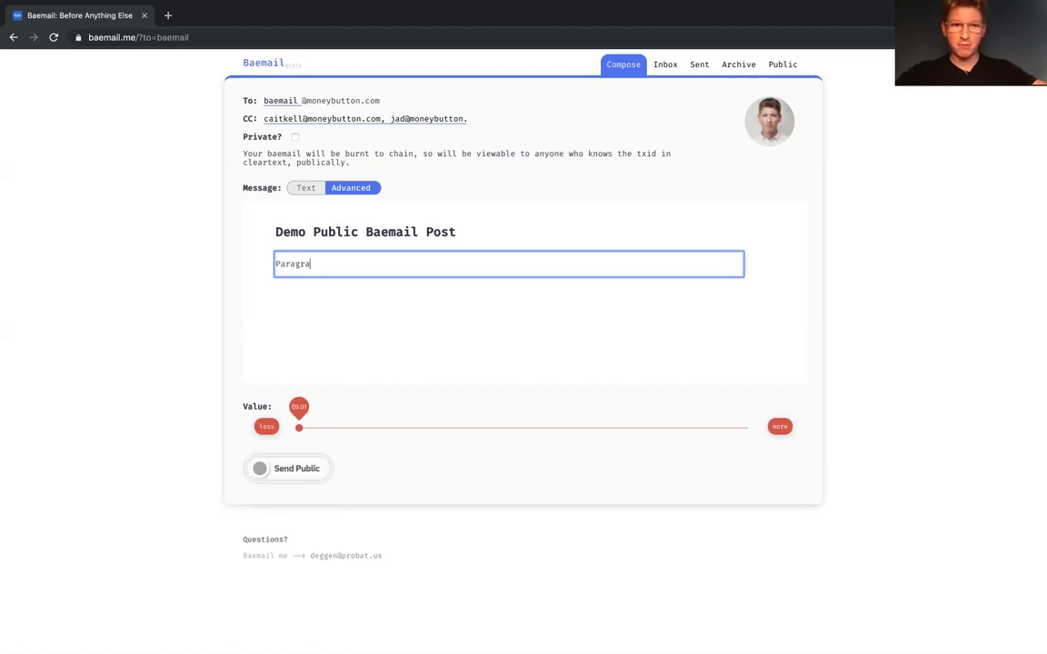
text(ph with)
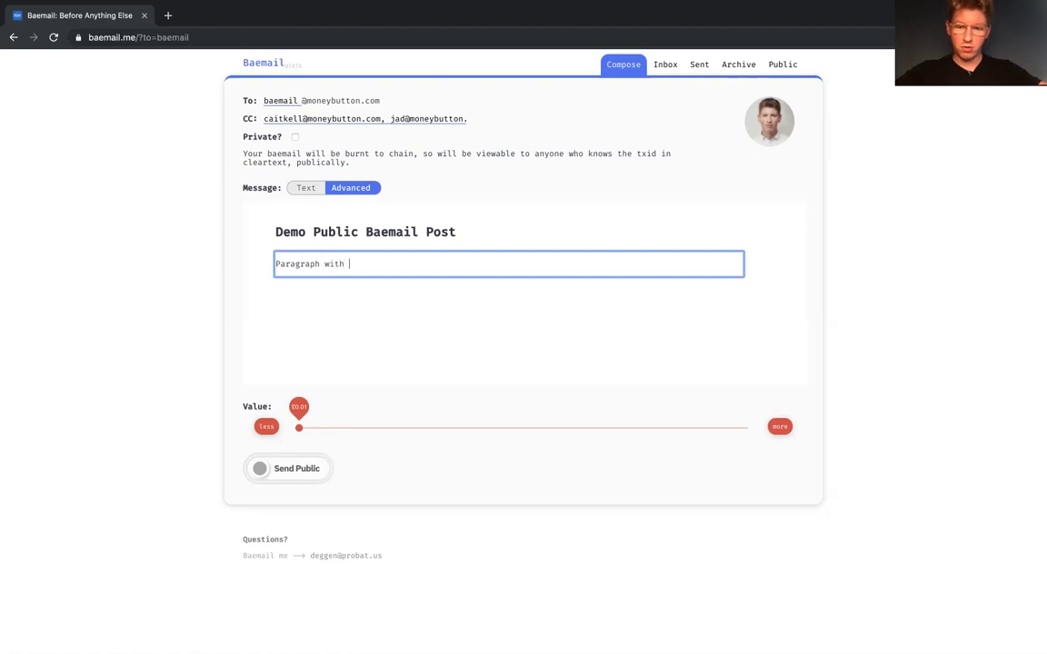
text( ocol text effects.)
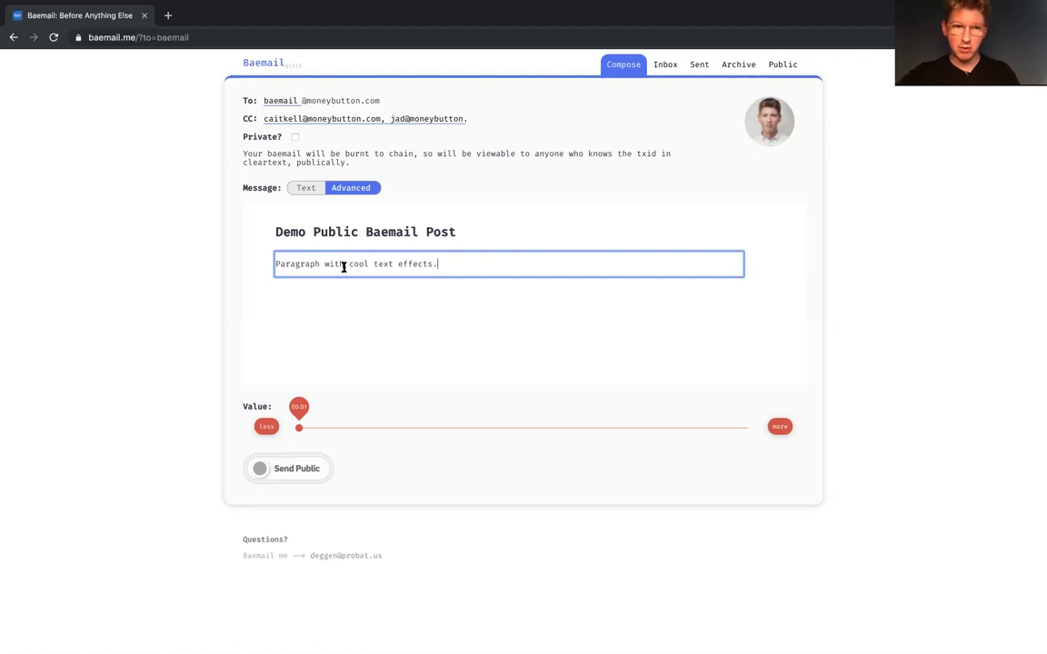
Step: Make the word 'with' bold and 'cool' italic
double_click(334, 264)
click(339, 294)
double_click(358, 264)
click(378, 294)
Step: Link the word 'text' to probat.us and format 'effects' as inline code
double_click(382, 264)
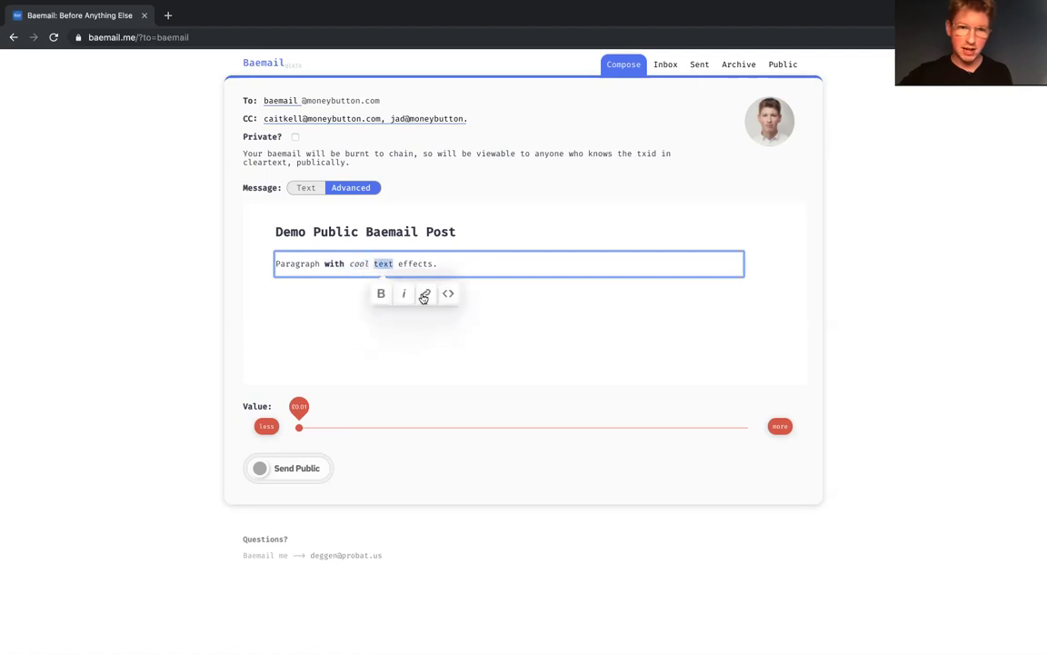
click(425, 296)
text(https:)
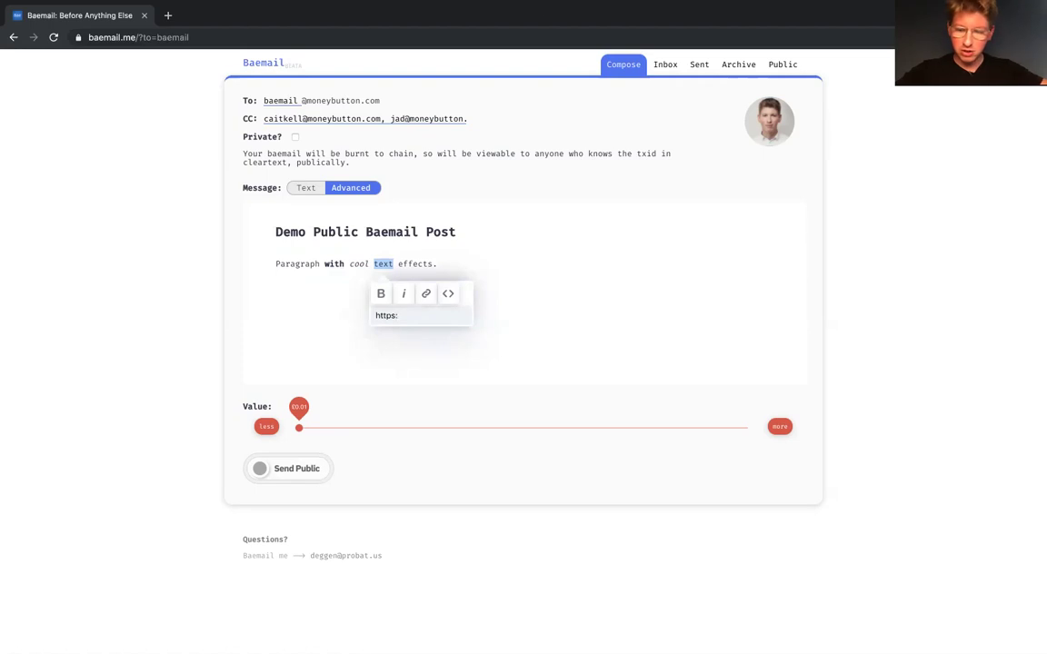
key(BackSpace)
text(probat.us)
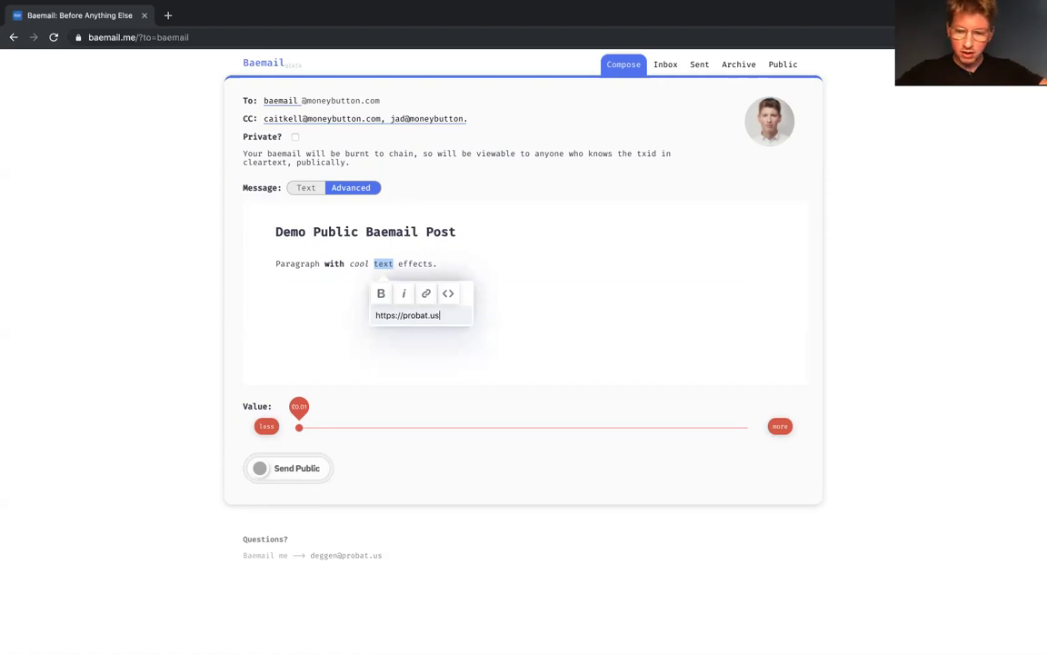
key(Return)
double_click(421, 263)
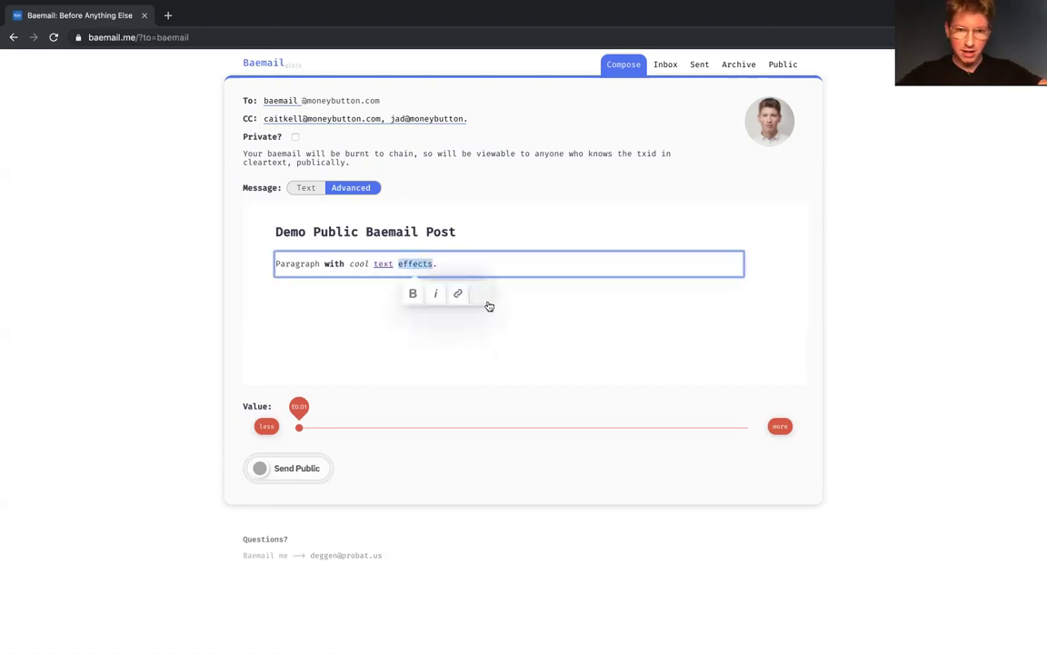
click(480, 293)
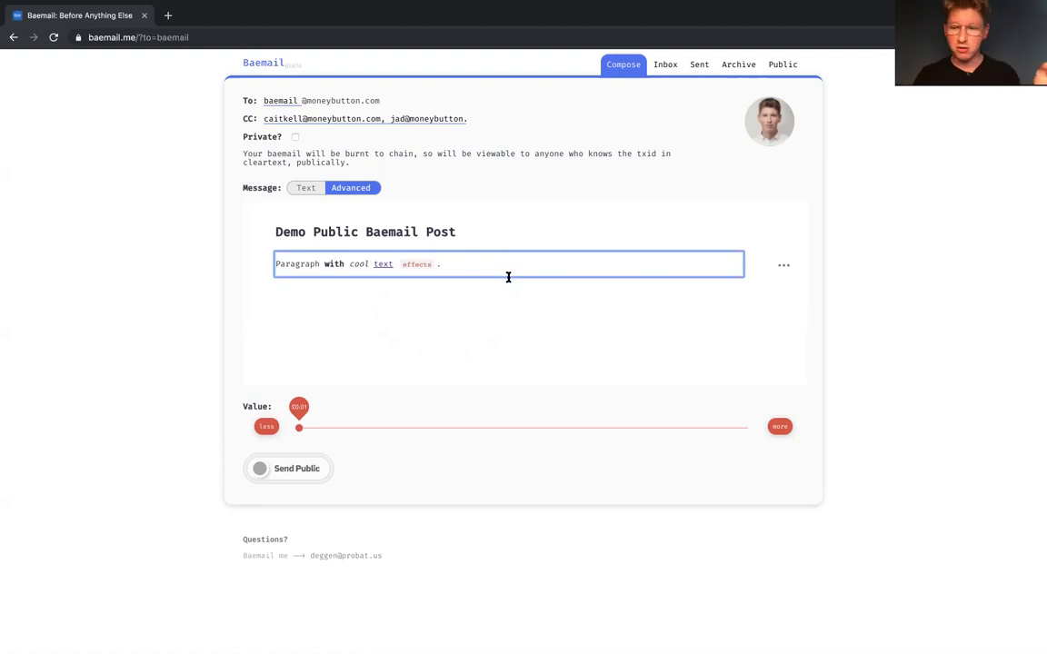
Step: Add a code block under the paragraph and paste the JavaScript key-pair generator snippet
key(Return)
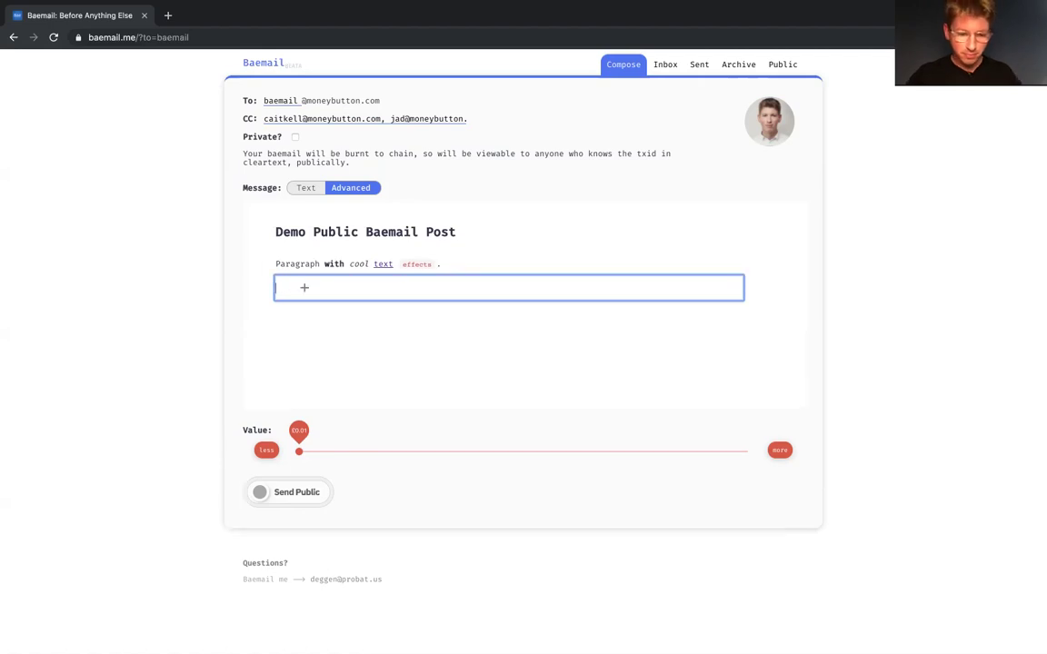
key(Tab)
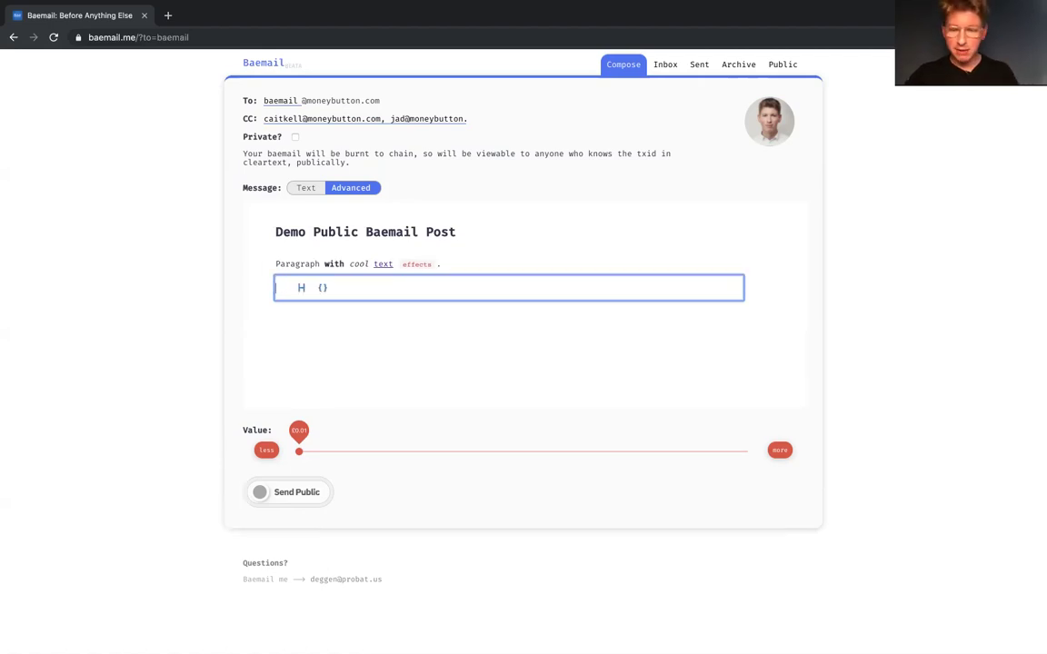
key(Return)
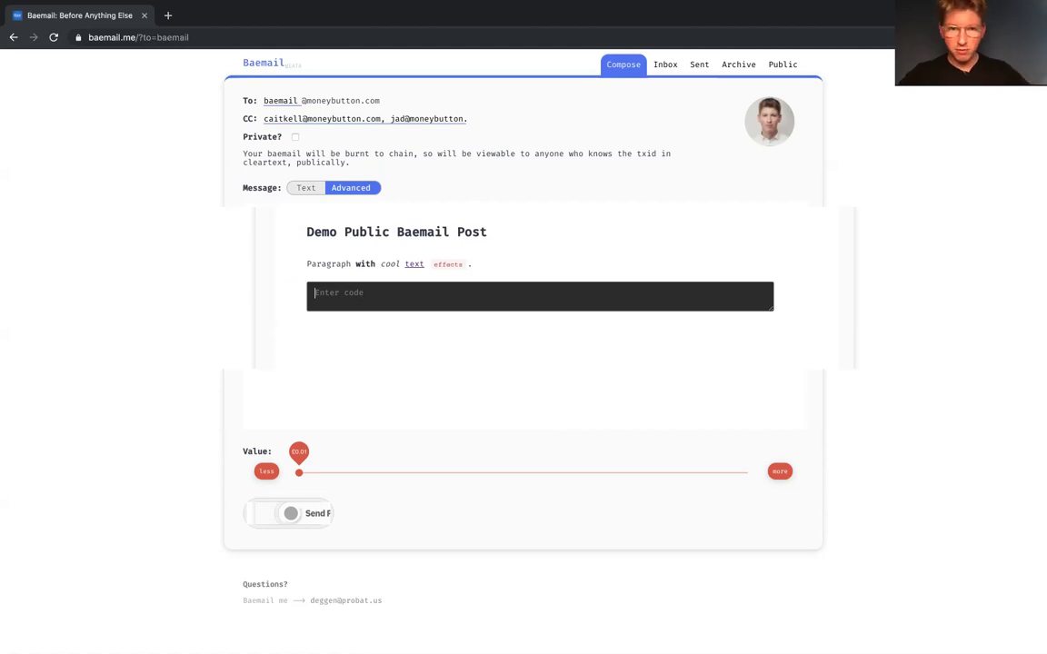
text(var fs = require('fs') var bsv = require('bsv') var keyPairs = { pairs: [] } var p = '' var a = '' do {   while (a.slice(1, 5) !== 'BAES' && a.slice(1, 5) !== 'Baes' && a.slice(1, 5) !== 'bAES') {     p = bsv.PrivateKey.fromRandom()     a = p.toAddress().toString()   }   console.log(a)   keyPairs.pairs.push({ pair: [ a, p ] })   a = '' } while (keyPairs.pairs.length < 10) var json = JSON.stringify(keyPairs) fs.writeFile('keyPairs.json', json, 'utf8', () => { console.log('done') }))
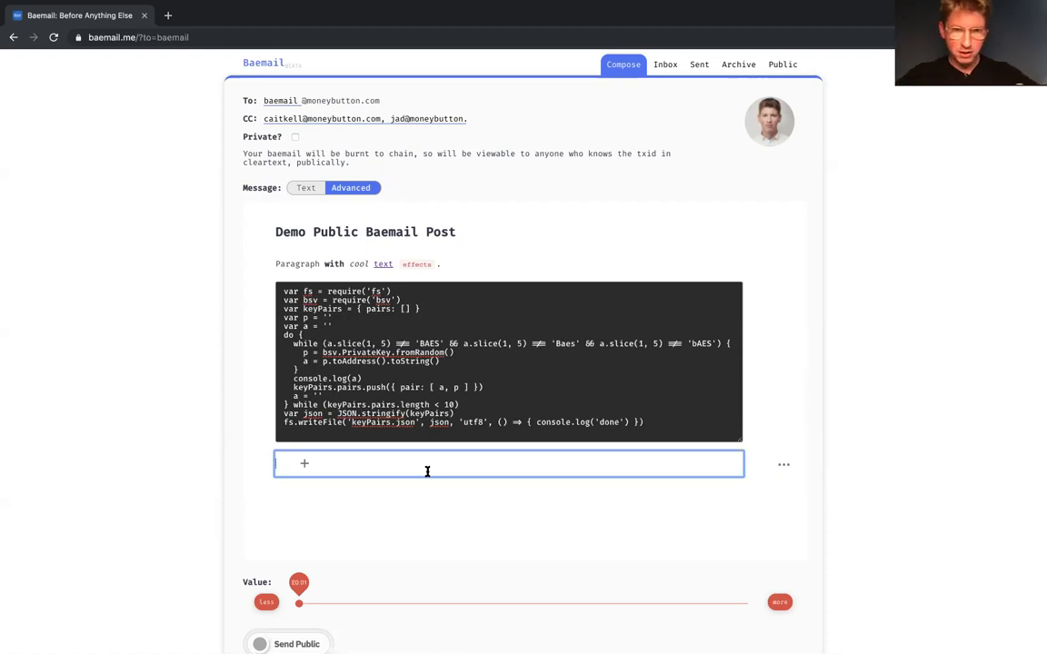
Step: Load bitstagram.com in a new tab and open the lightning image's raw page
click(167, 15)
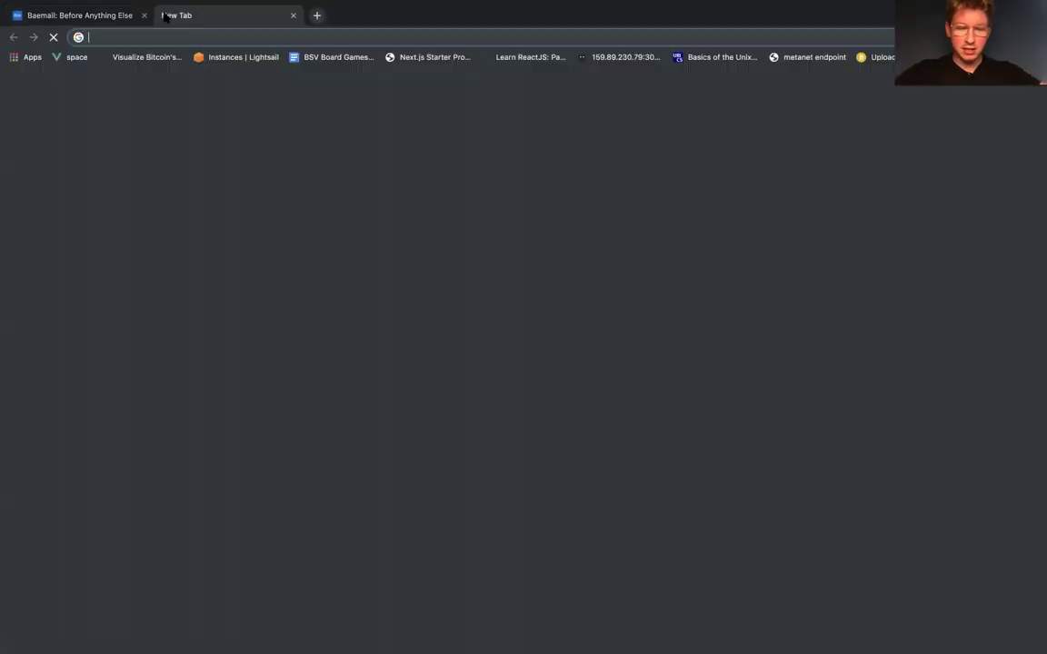
text(bitstagram.com)
key(Return)
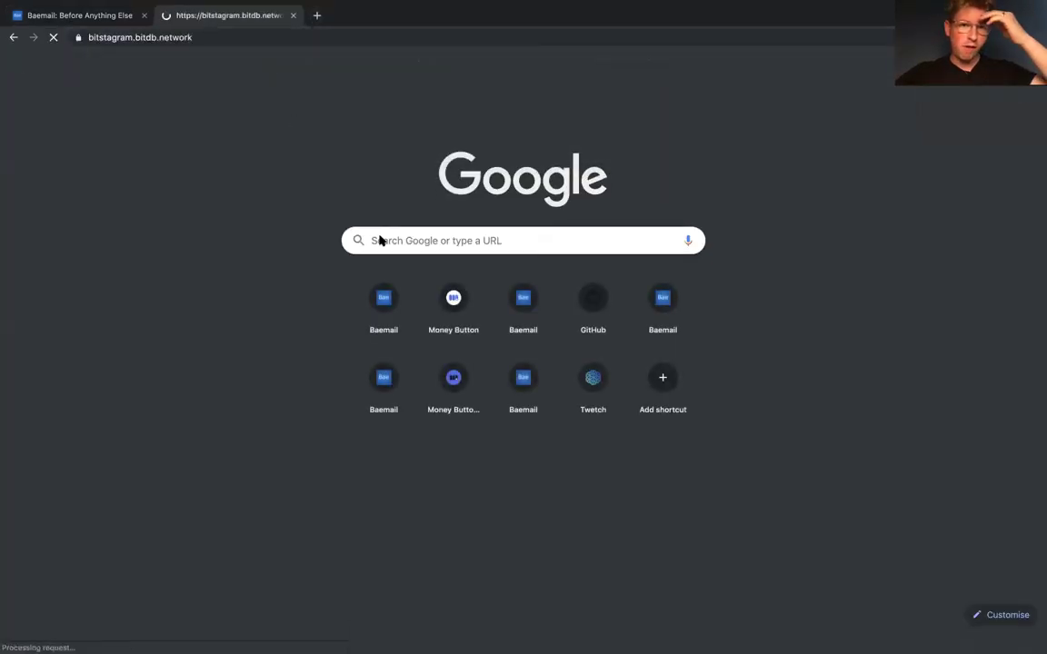
scroll(550, 230, down, 2)
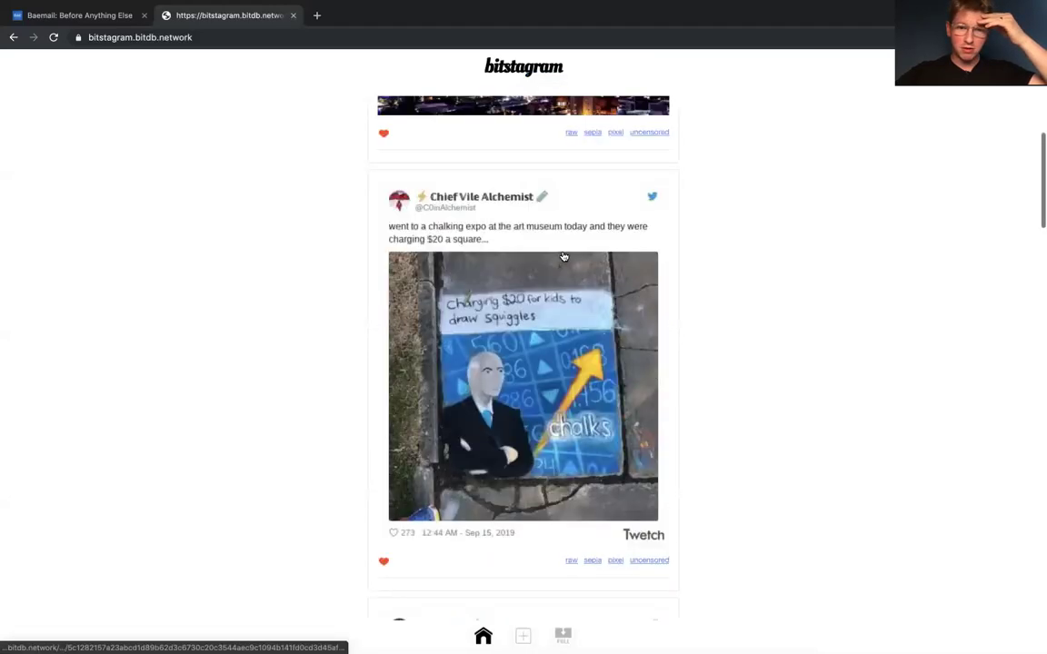
scroll(550, 231, up, 2)
right_click(563, 251)
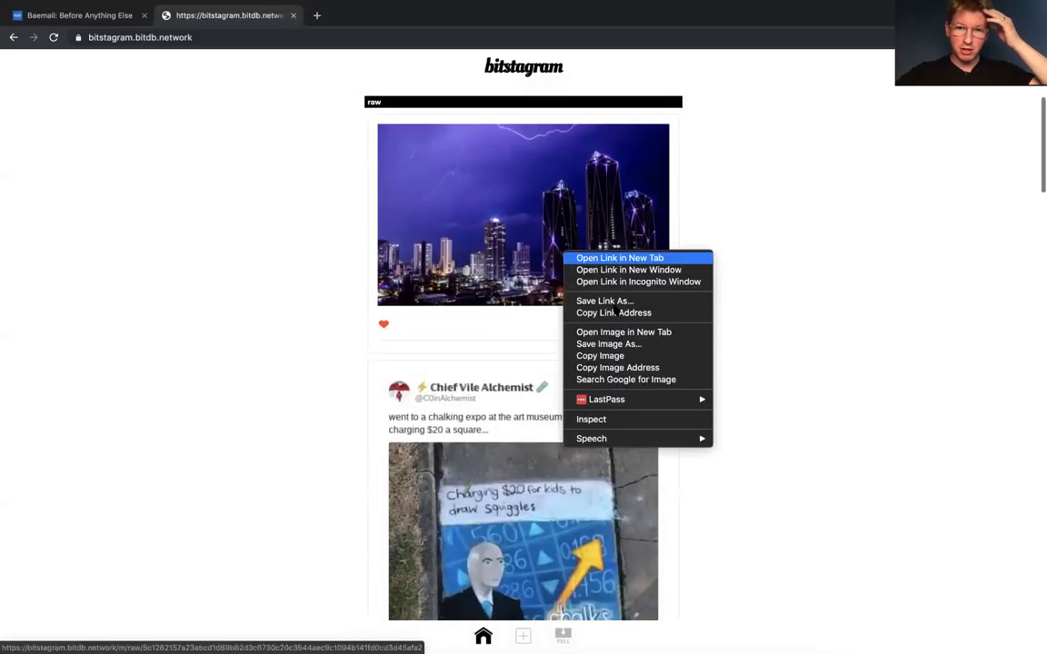
click(434, 323)
click(572, 324)
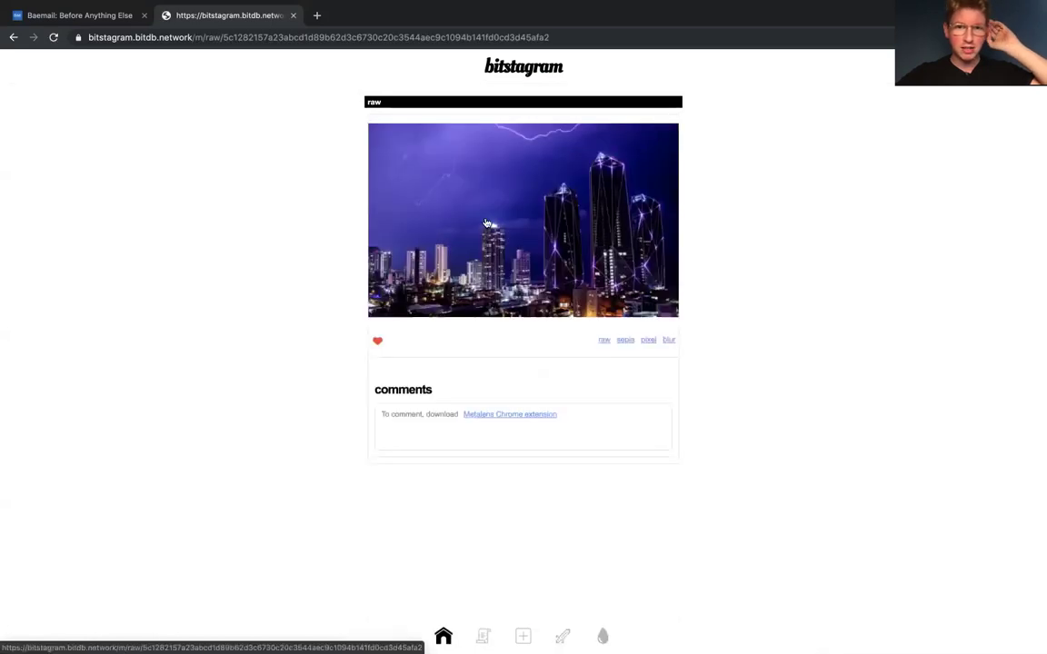
Step: Copy the lightning image's address, load it in the address bar, and cancel the Save As dialog
right_click(488, 219)
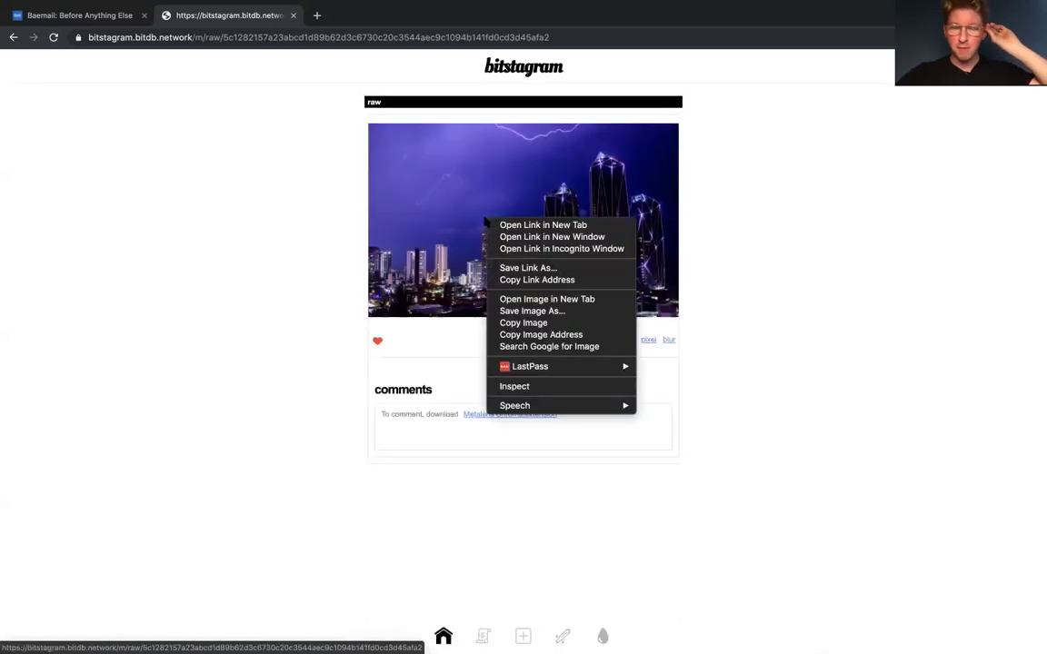
click(563, 335)
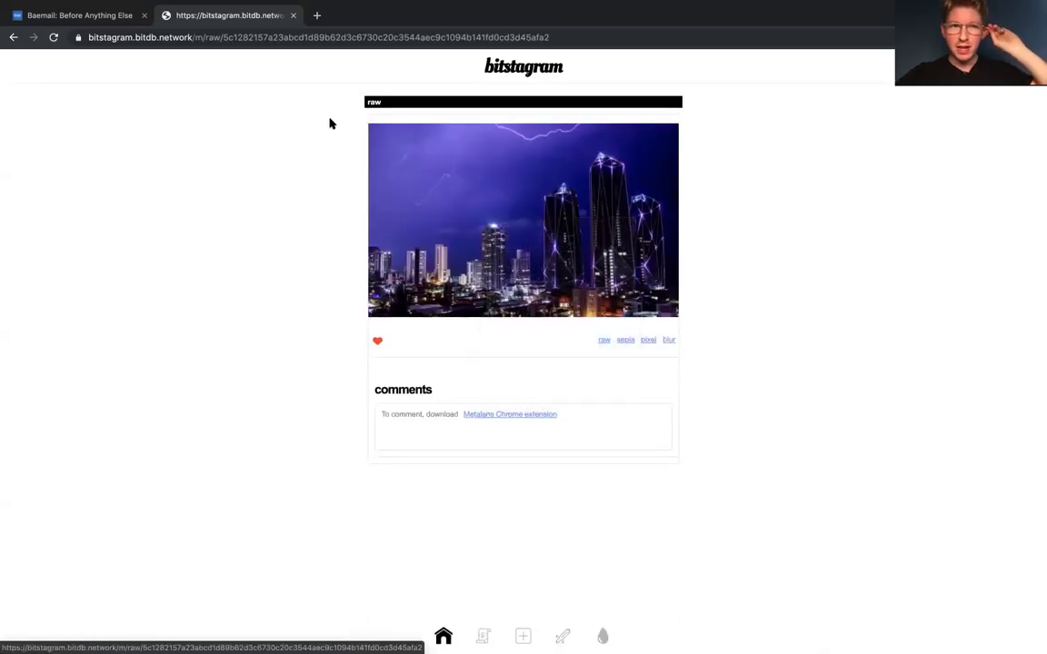
click(232, 37)
key(super+v)
key(Return)
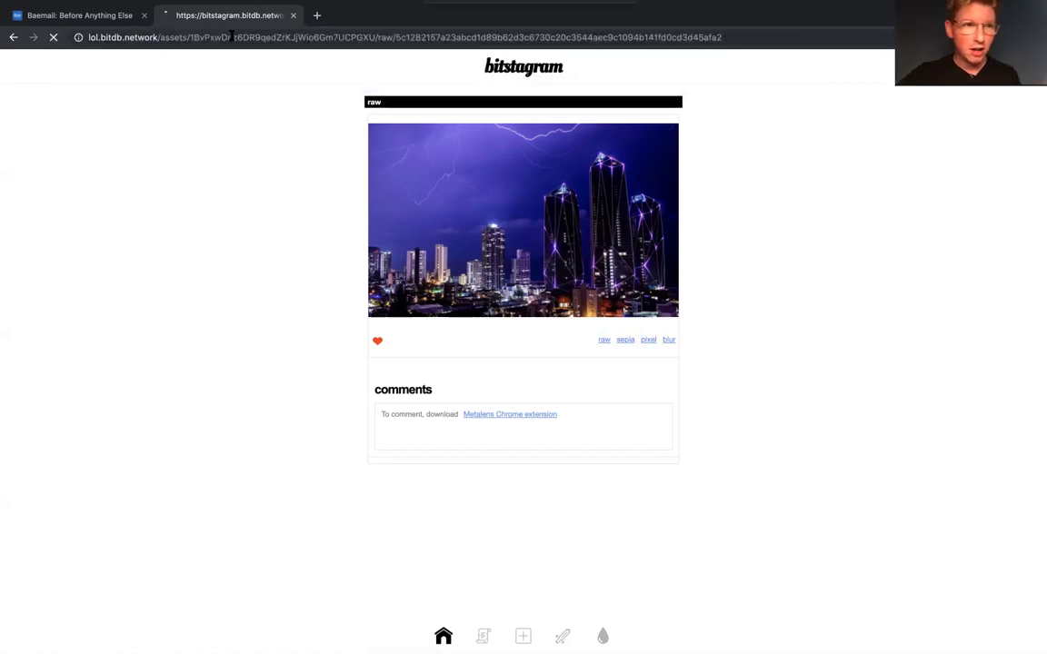
click(696, 267)
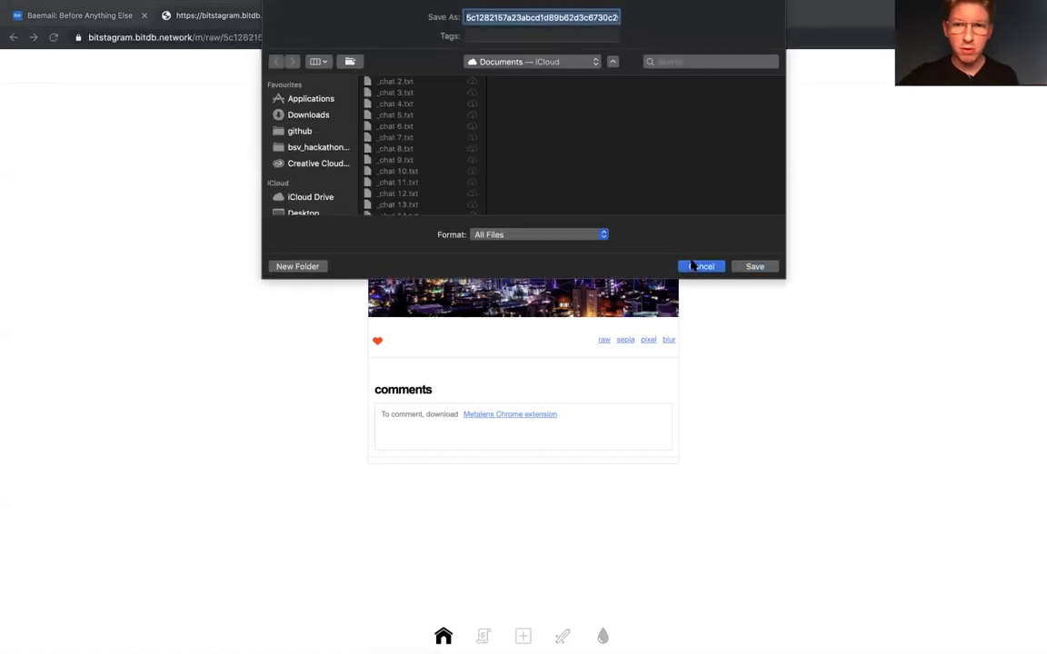
click(252, 36)
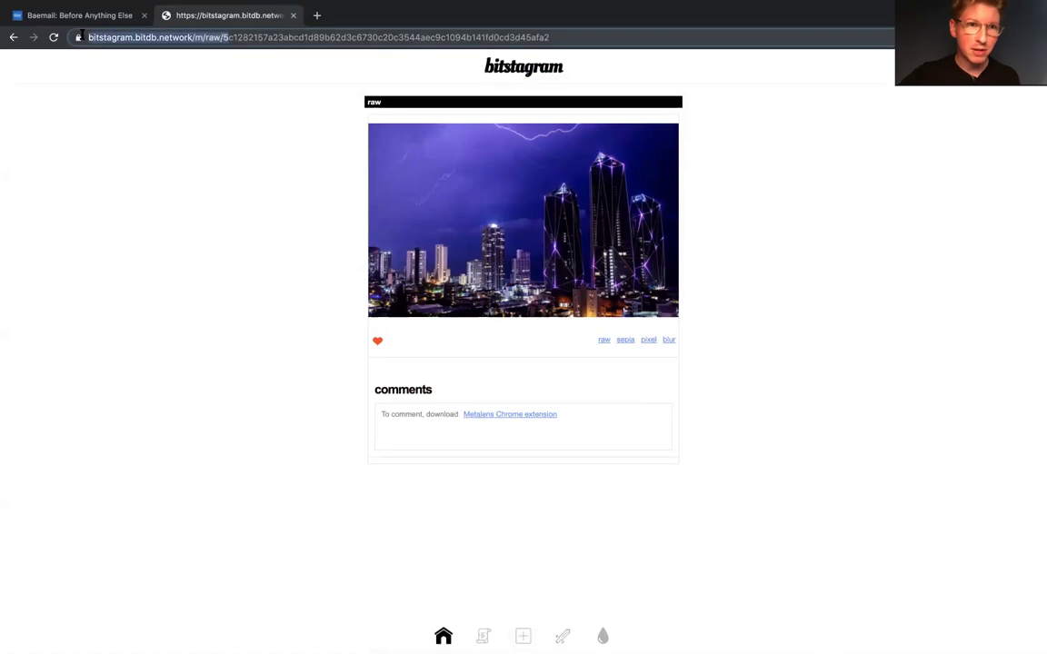
Step: Open WhatsOnChain's decode page from the address bar suggestions
click(313, 38)
double_click(314, 37)
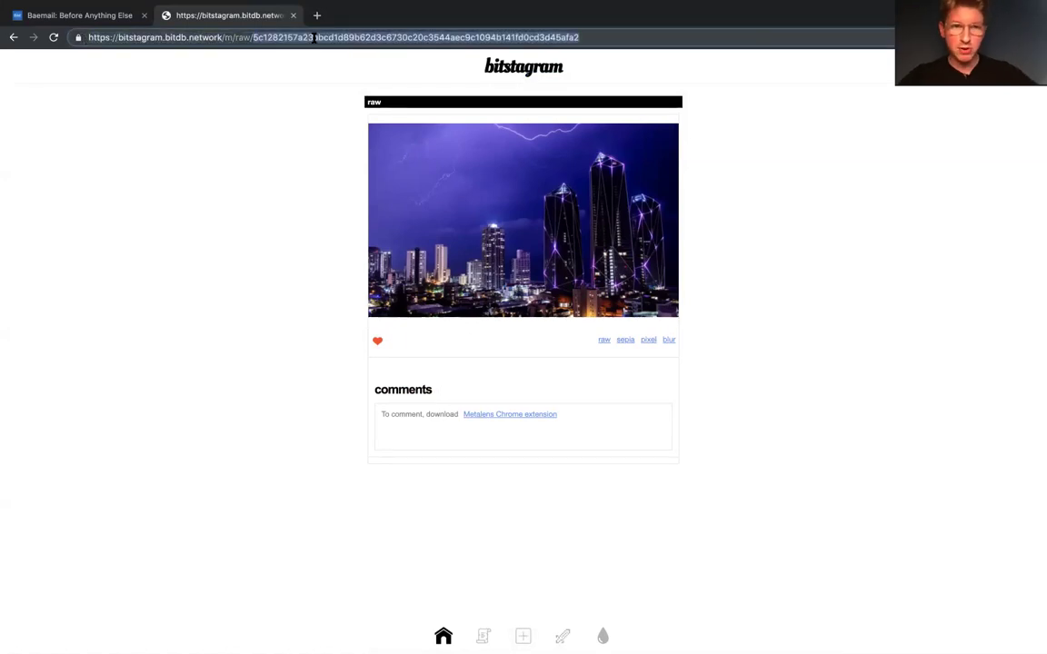
key(super+a)
text(i)
key(BackSpace)
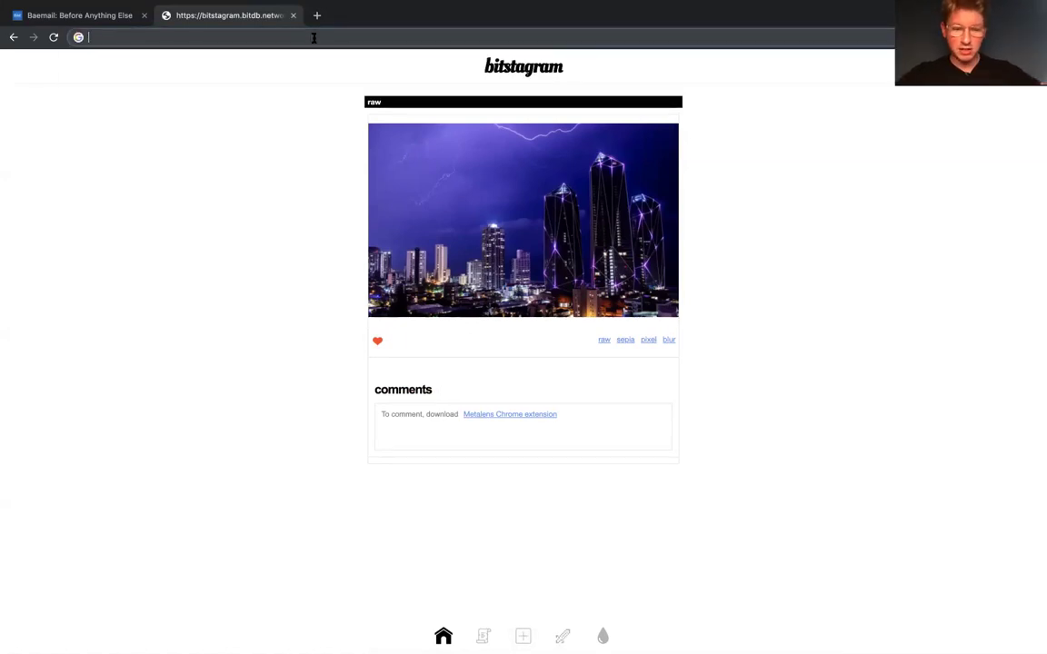
text(dec)
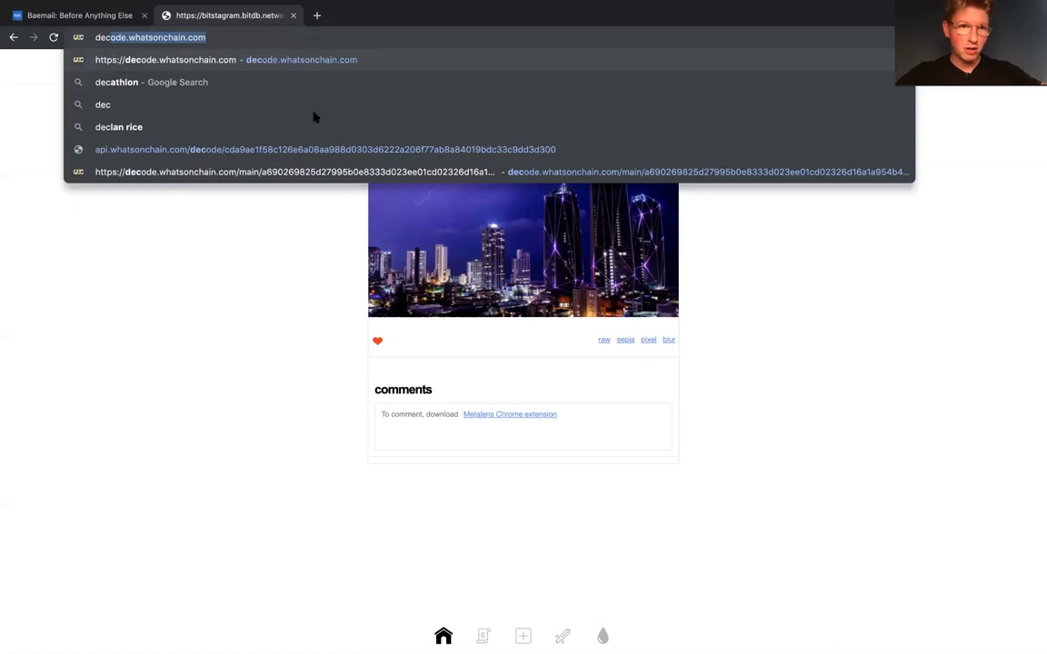
click(286, 148)
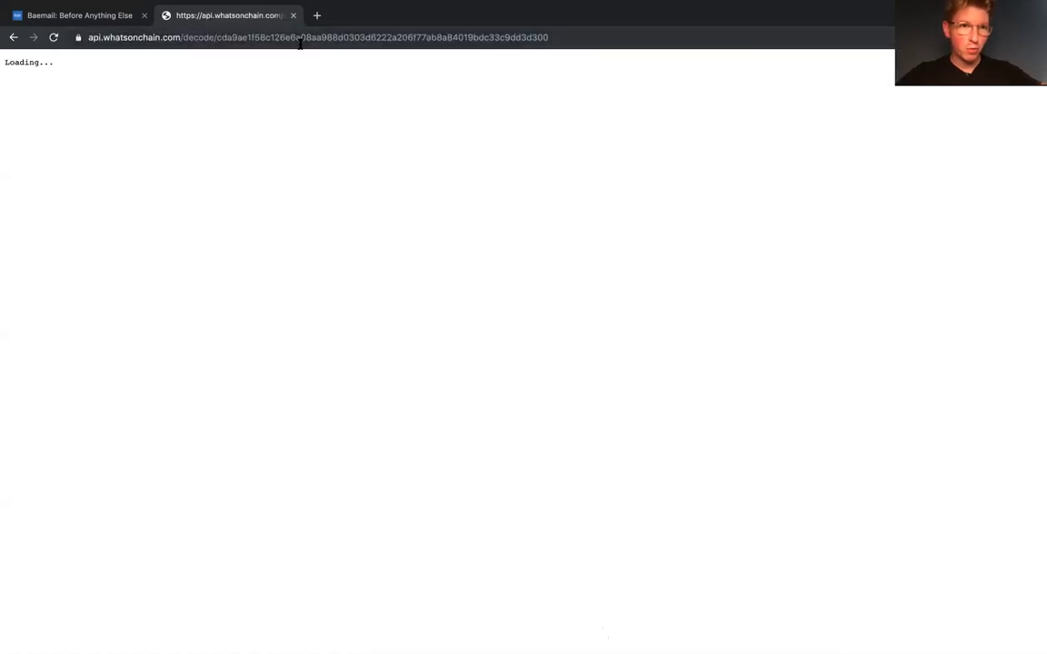
Step: Load the image's transaction hash with .jpg on the decode API, getting 'Something failed!'
click(300, 37)
double_click(300, 37)
key(super+v)
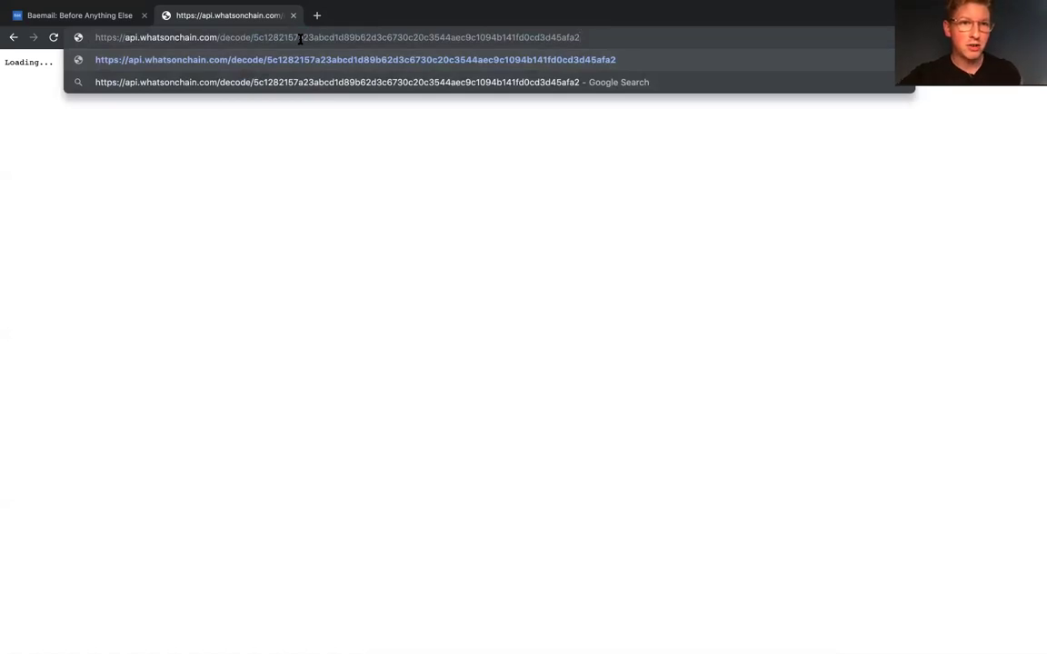
text(.jpg)
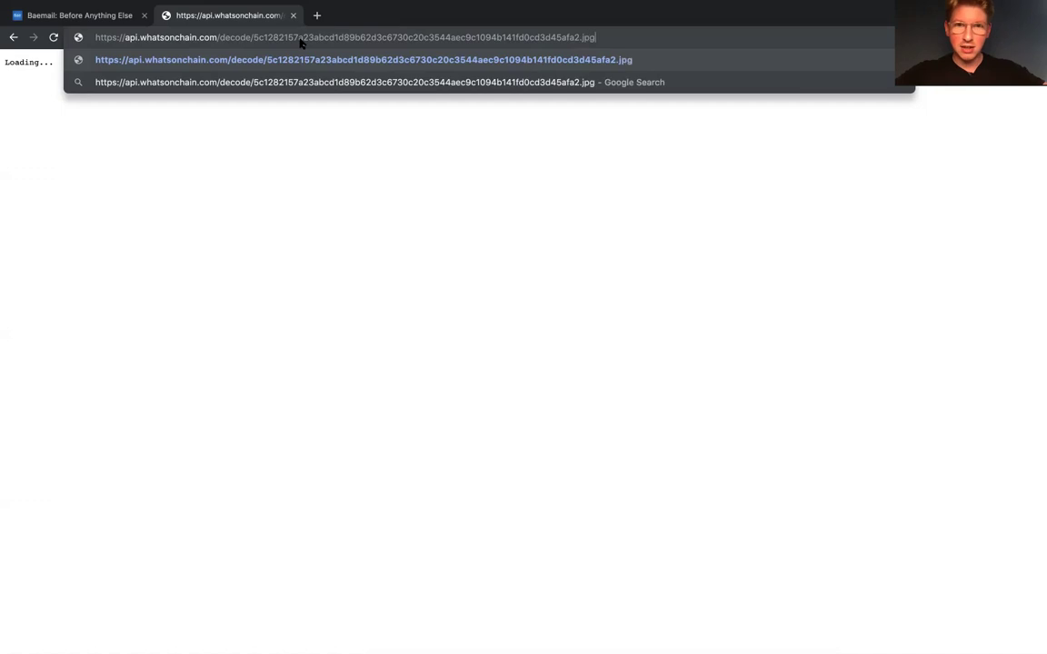
key(Return)
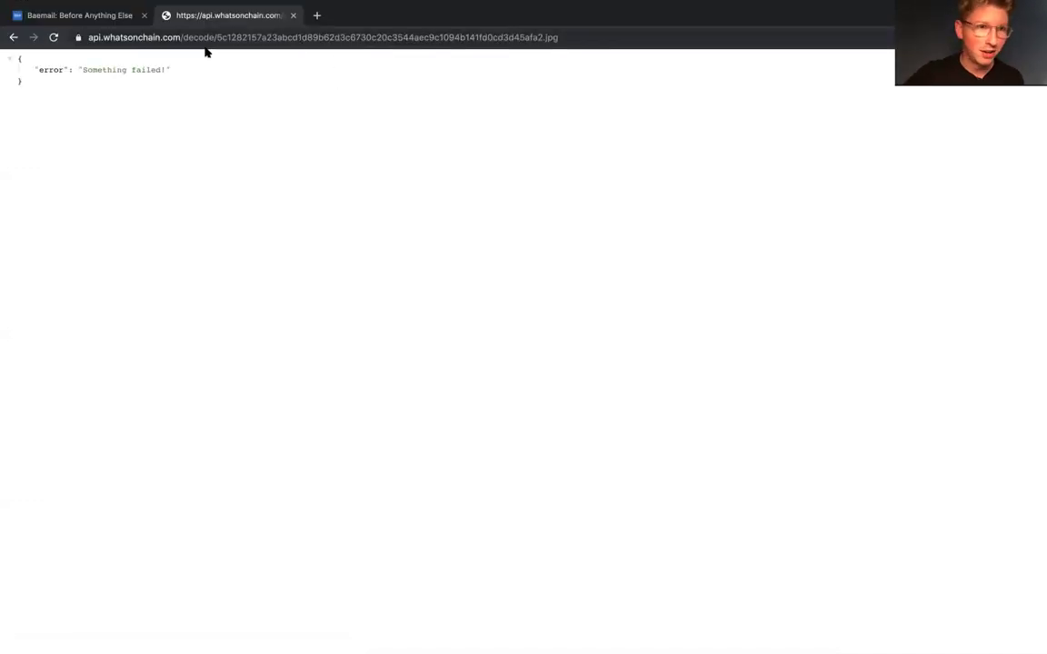
click(92, 37)
click(91, 37)
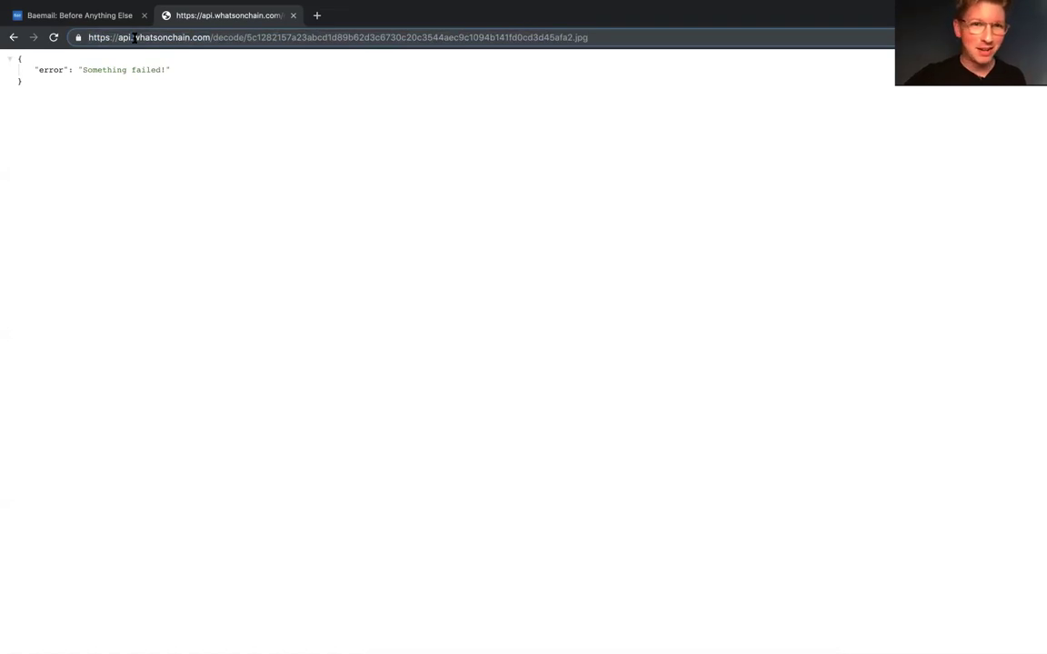
Step: Load the lightning image via bico.media/b://, copy its address and return to Baemail
click(135, 37)
key(BackSpace)
key(BackSpace)
key(BackSpace)
key(BackSpace)
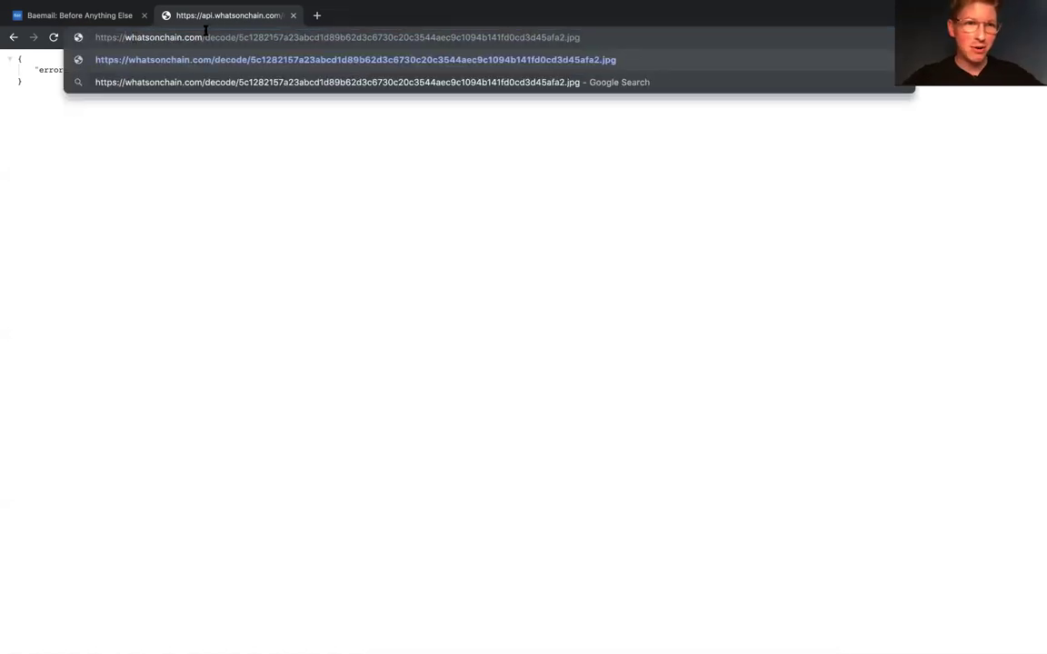
shift+click(235, 37)
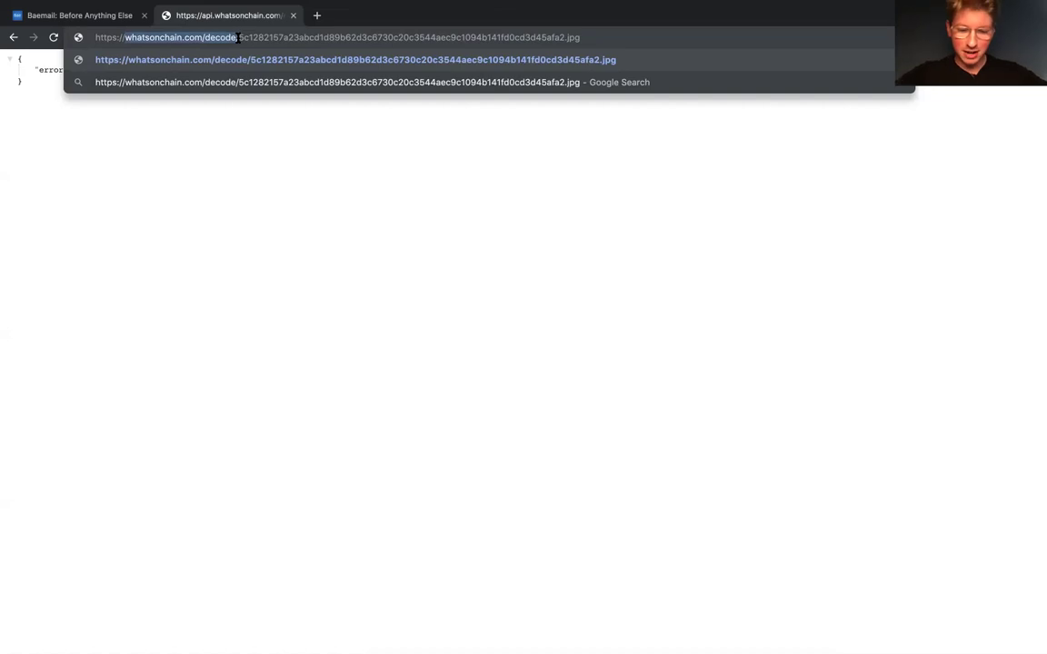
text(b)
text(ico.m)
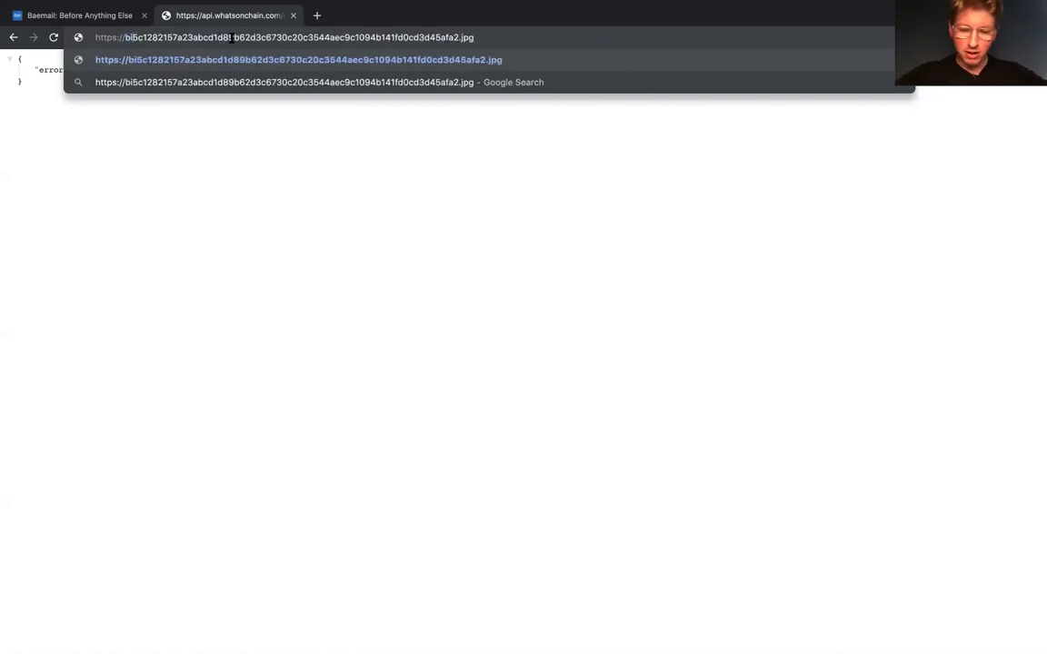
text(edia)
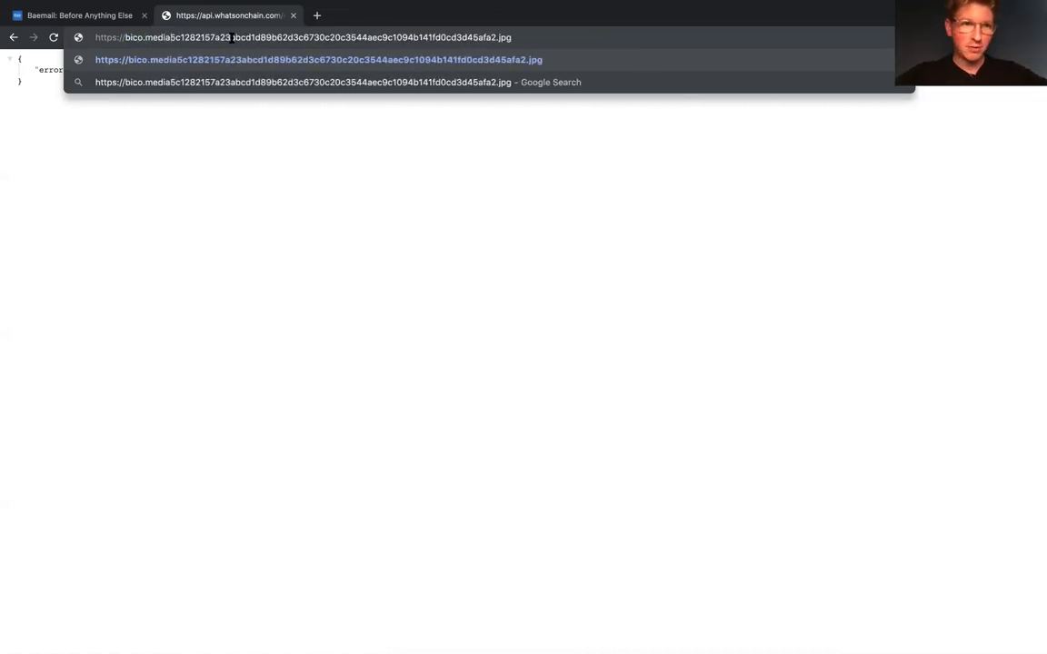
text(/)
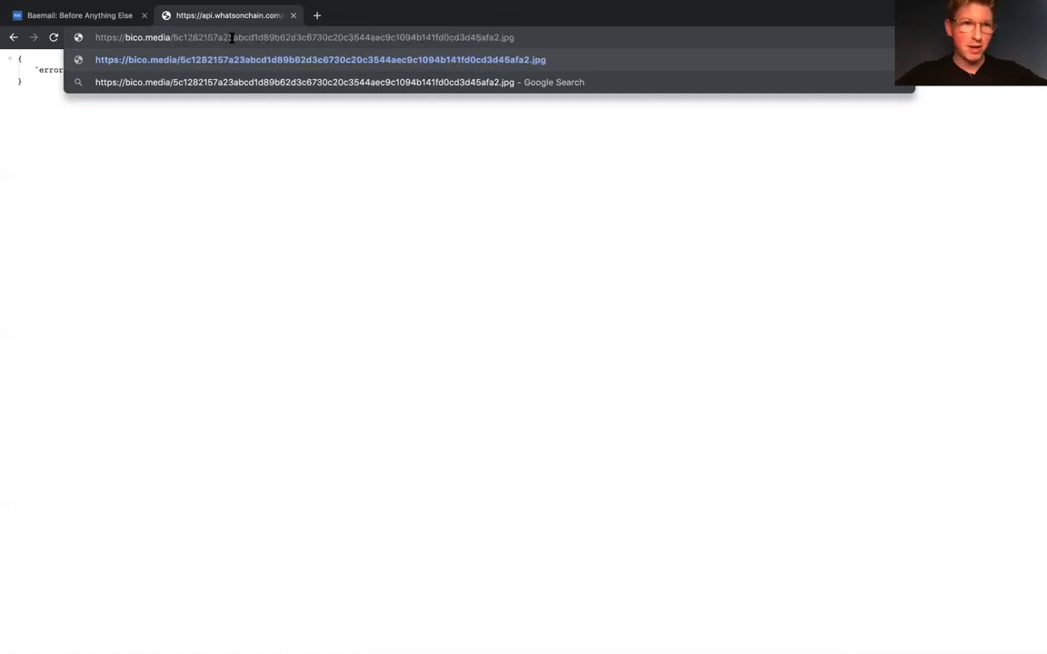
text(b://)
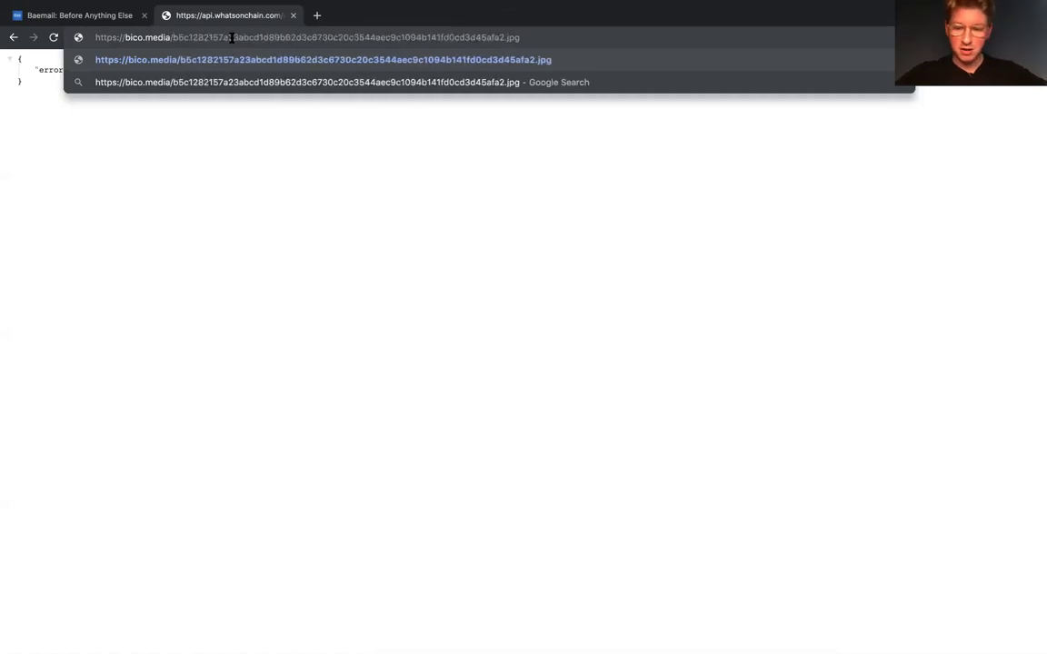
key(Return)
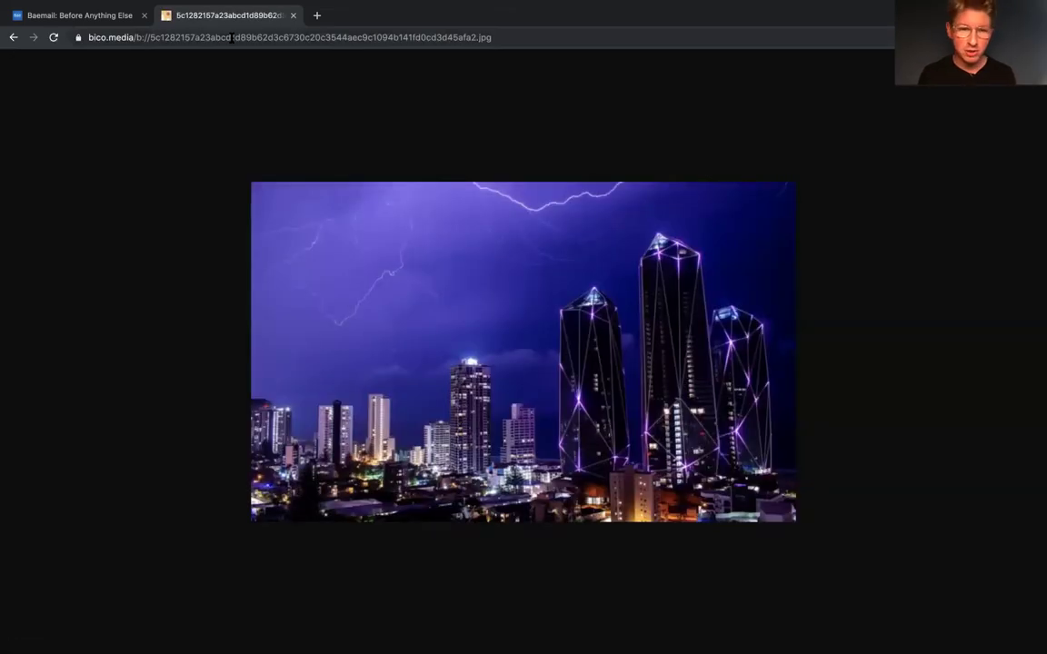
click(232, 38)
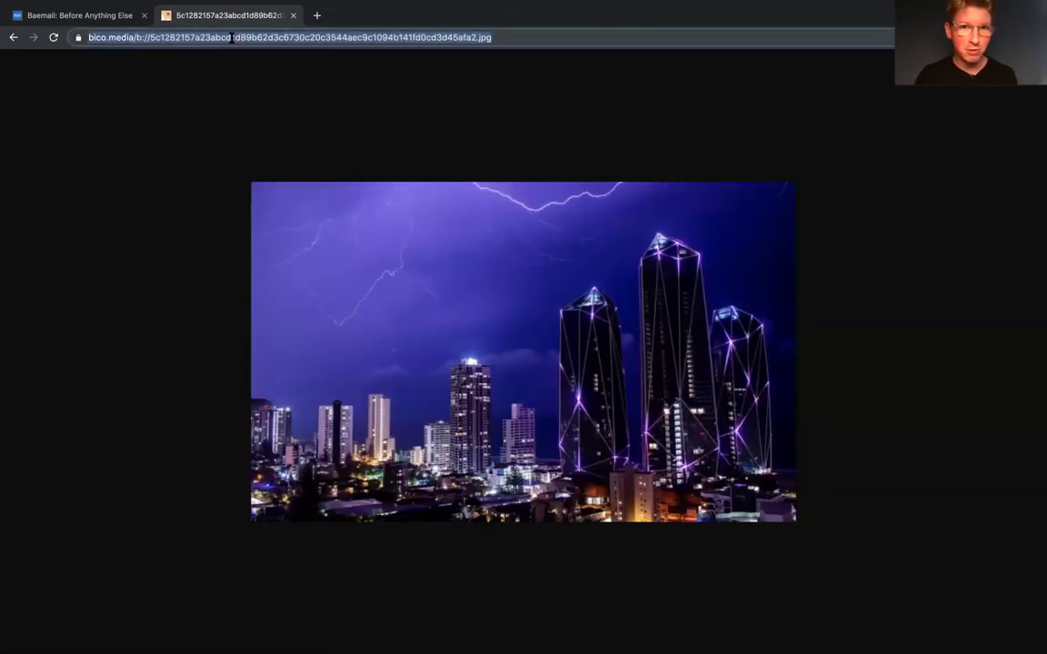
click(91, 17)
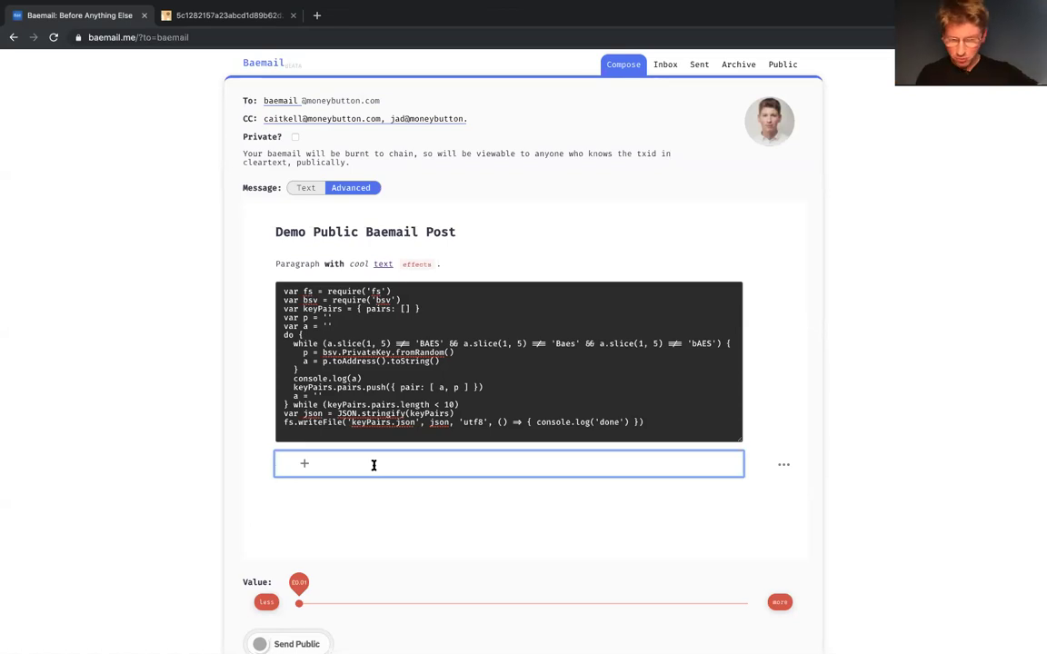
Step: Paste the city-lightning image under the JavaScript code block and add an empty block below it
key(ctrl+v)
scroll(374, 469, down, 3)
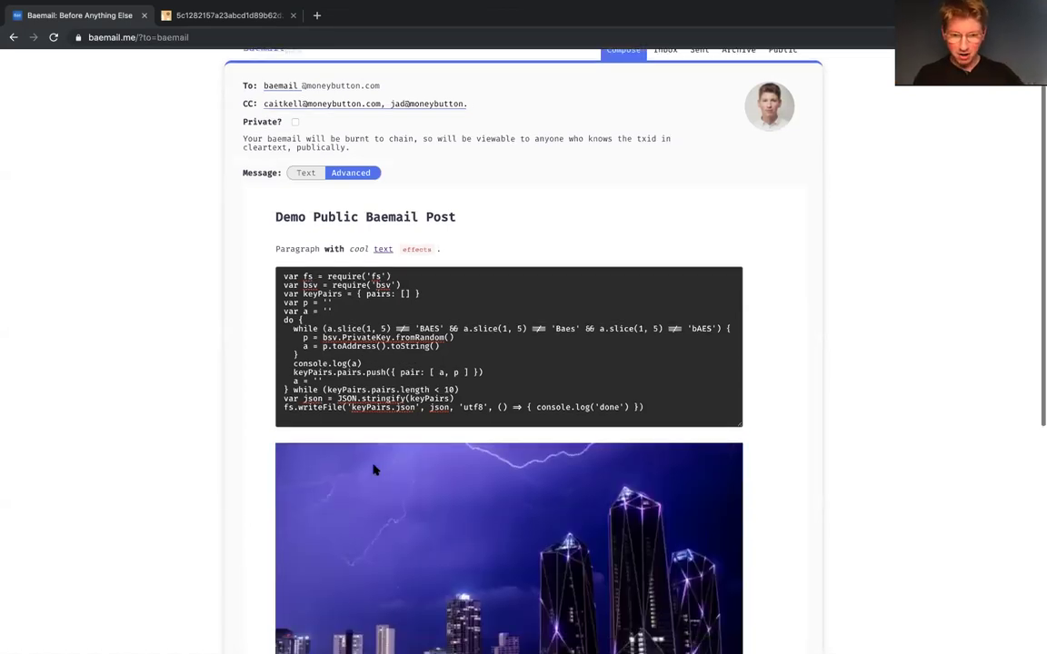
scroll(373, 469, down, 2)
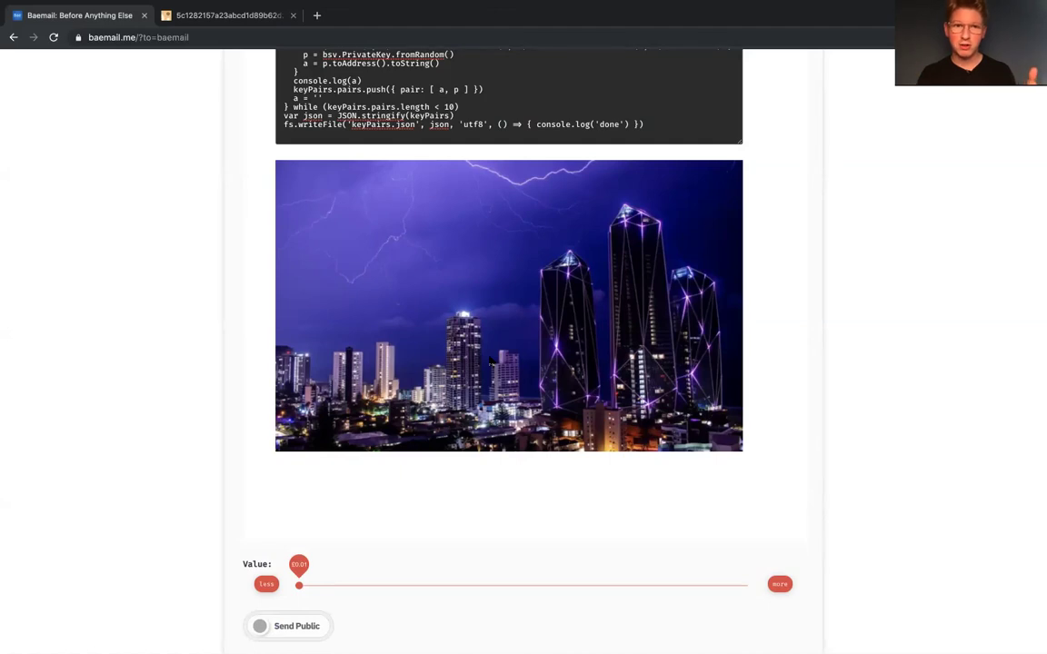
click(406, 481)
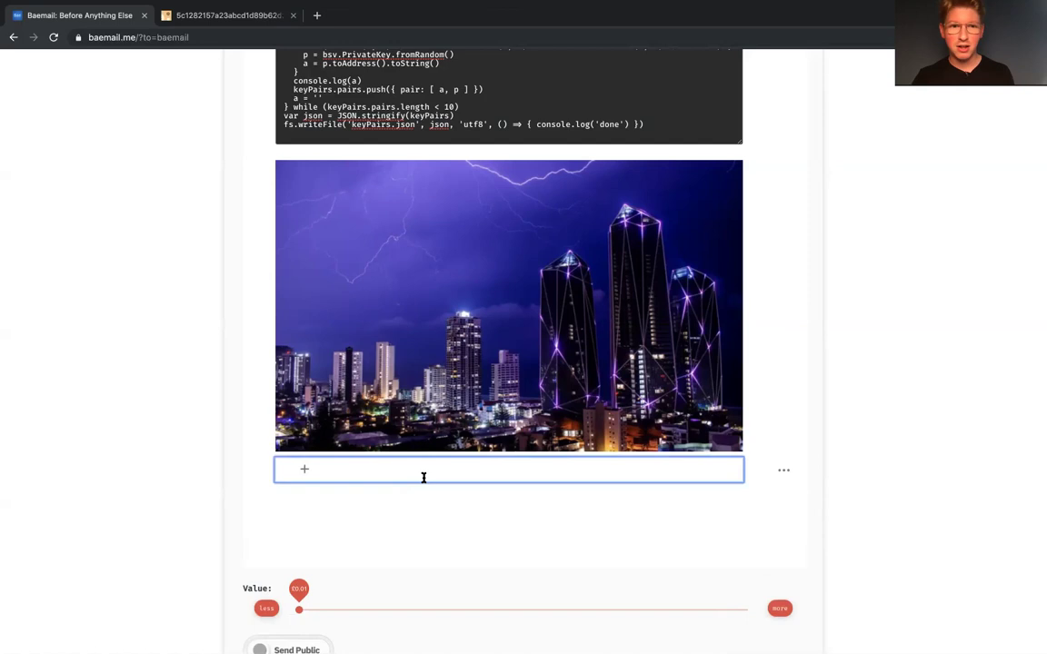
scroll(423, 477, up, 5)
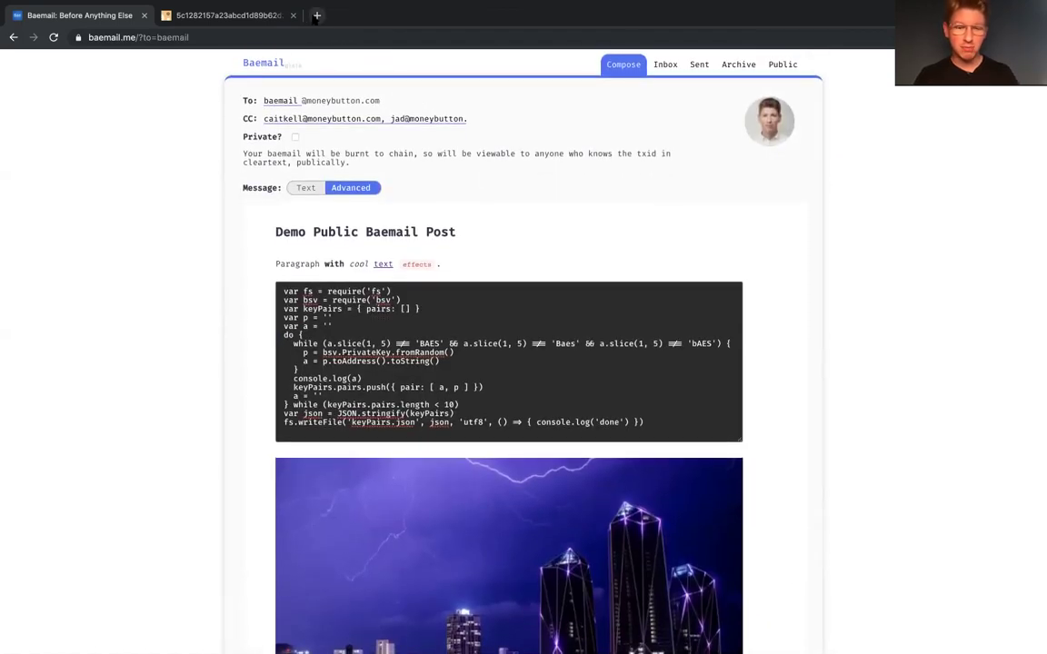
Step: Open baemail.me's favicon.ico in a new tab and copy the Bae logo image
click(316, 15)
text(favi)
click(292, 170)
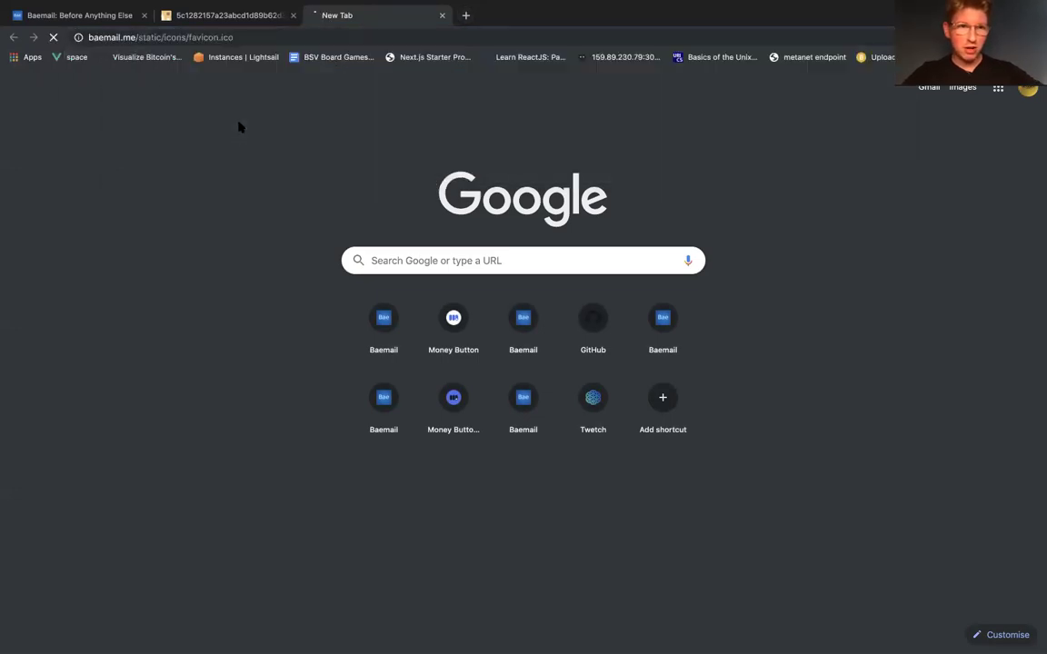
right_click(527, 351)
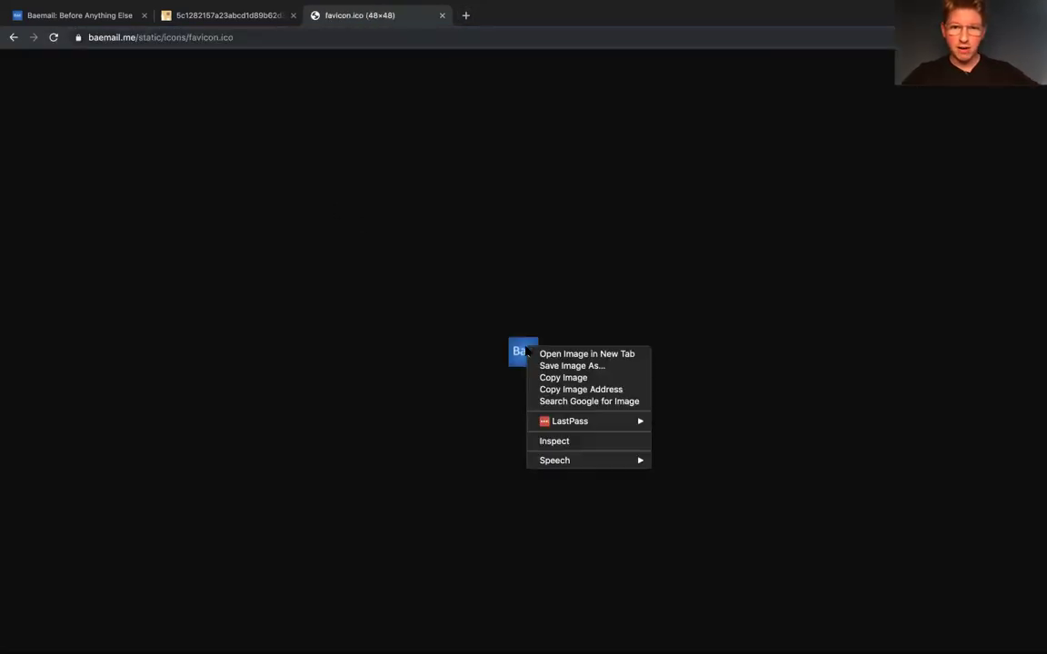
click(591, 378)
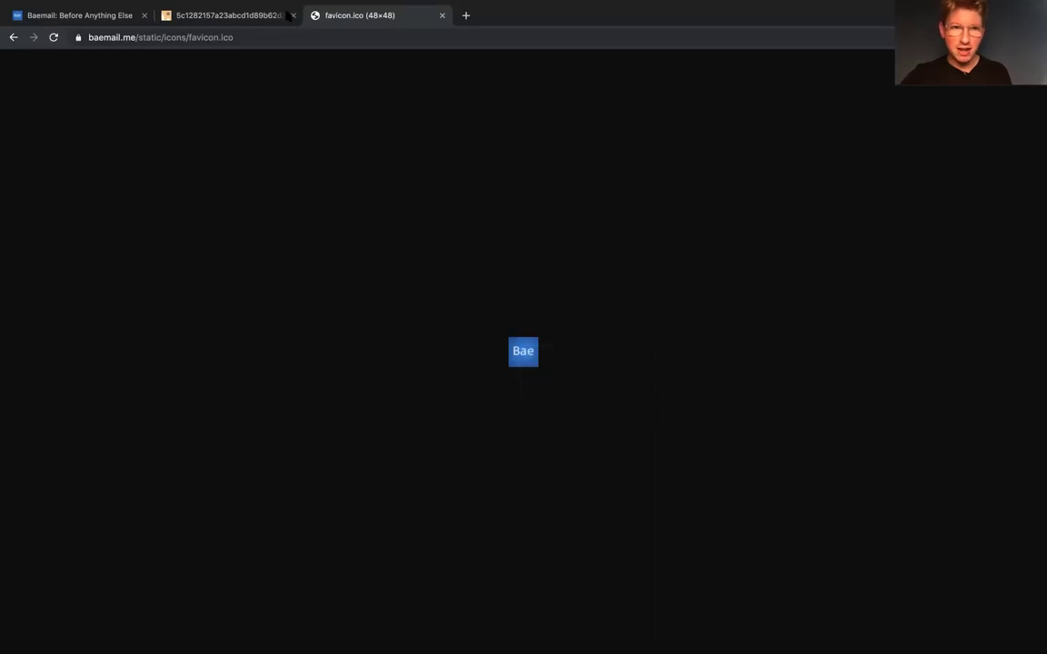
Step: Close the extra lightning-image tab and paste the Bae logo below the photo
click(91, 17)
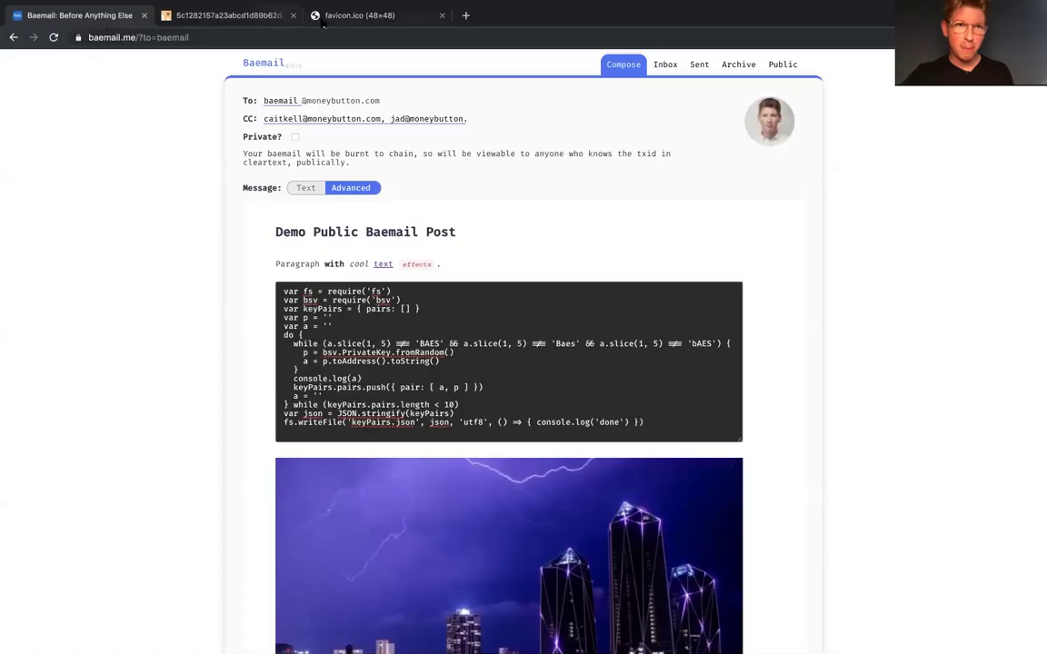
click(292, 16)
scroll(416, 373, down, 5)
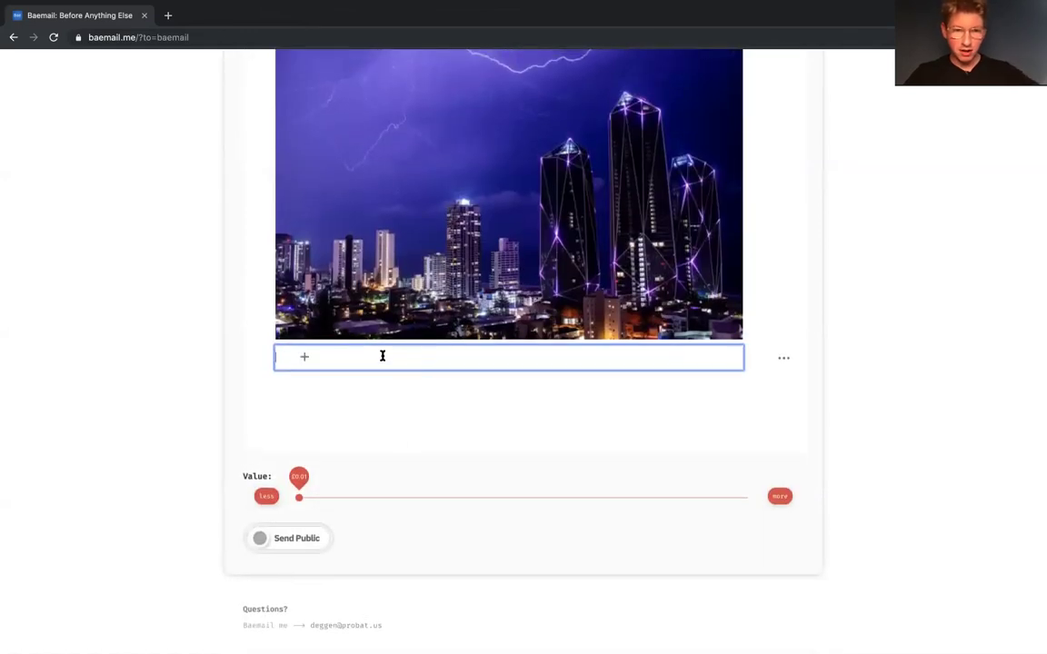
key(ctrl+v)
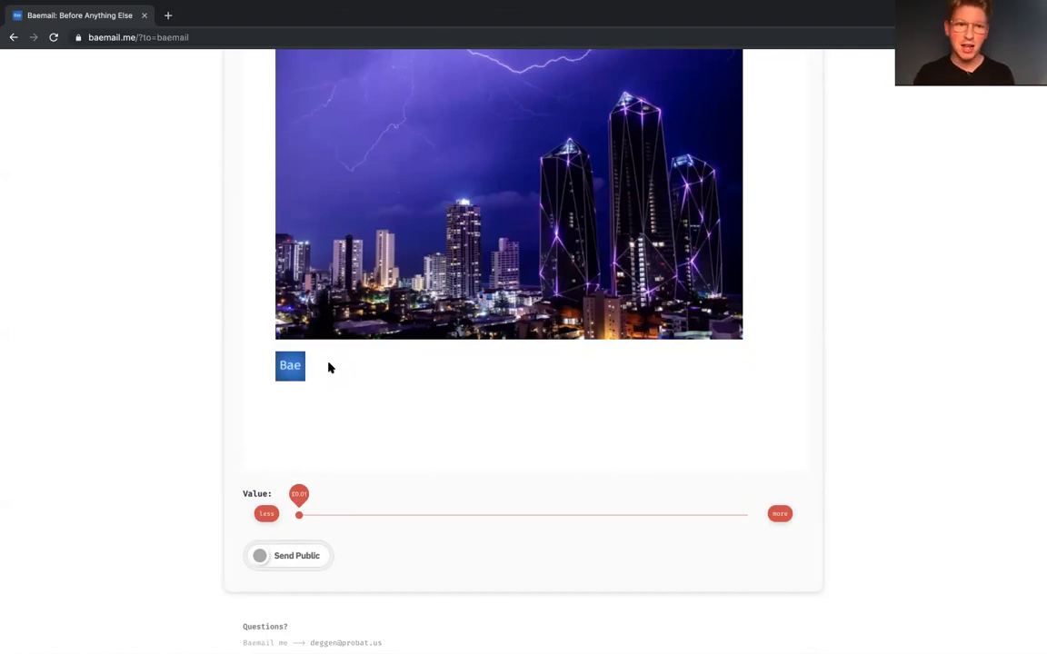
Step: Add the line 'Cool okay,' under the Bae logo, followed by a dash-prefixed signature line
click(345, 385)
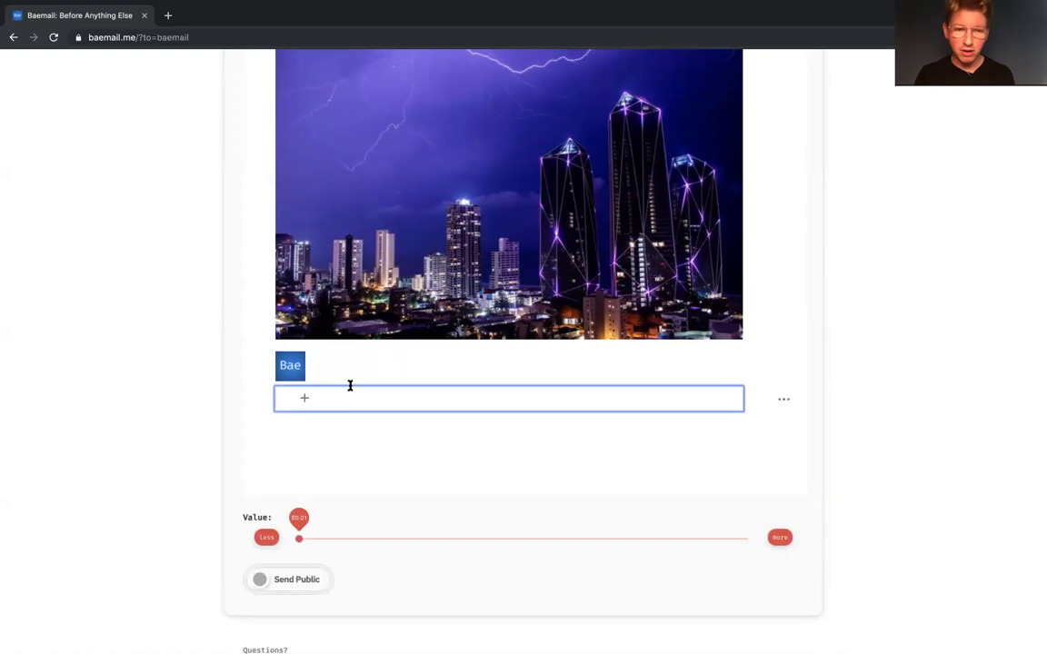
click(351, 425)
click(356, 399)
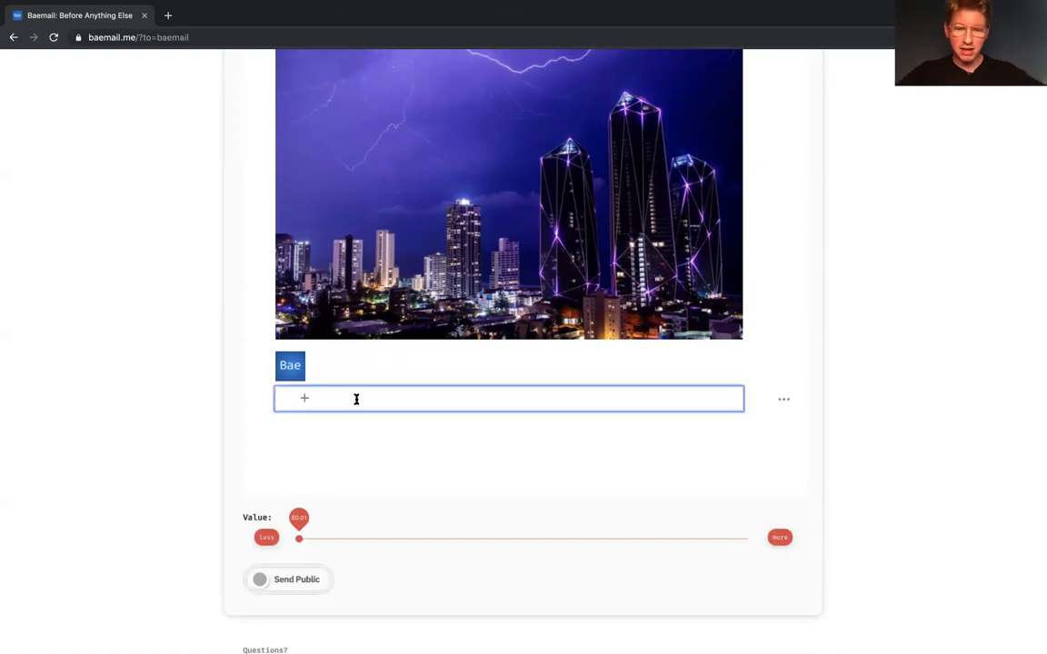
text(Coo)
key(BackSpace)
key(BackSpace)
key(BackSpace)
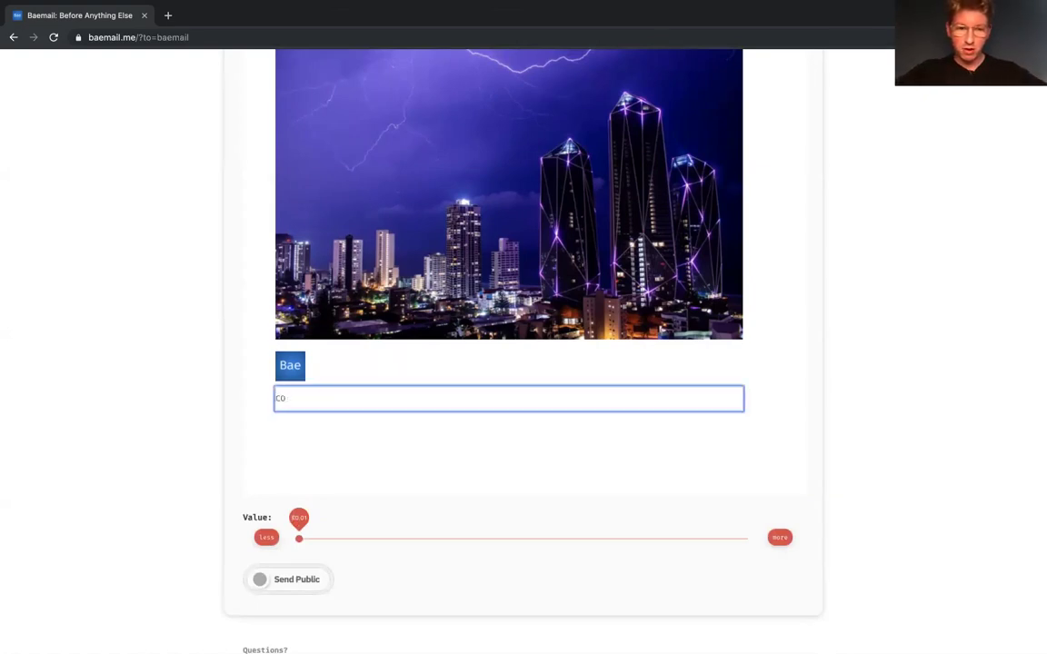
text(ool okay,)
key(Return)
text(- Deggen)
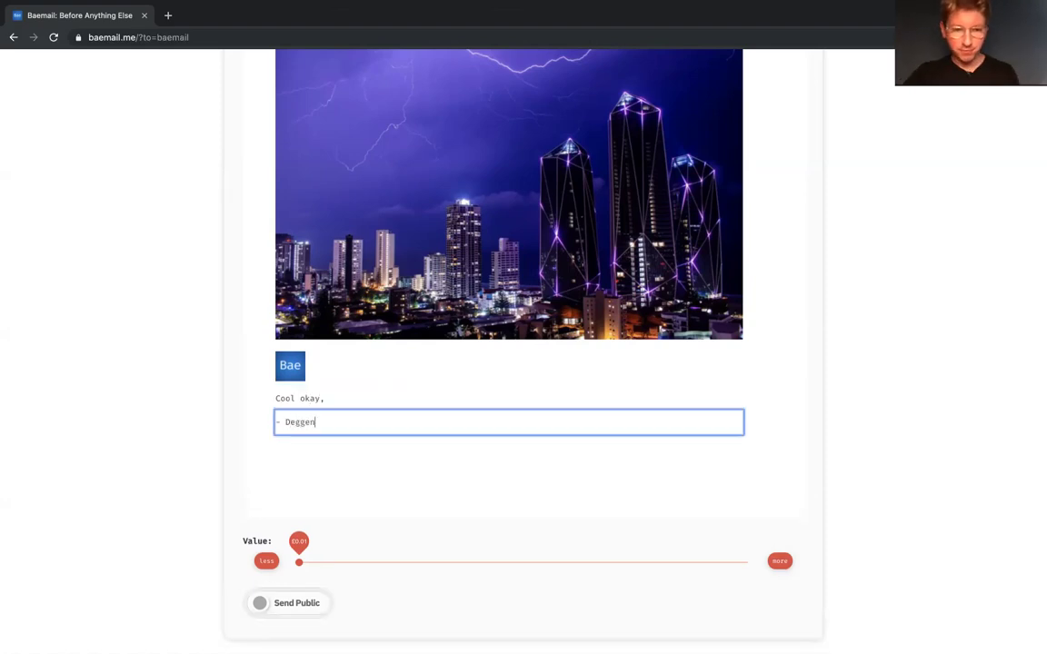
click(281, 546)
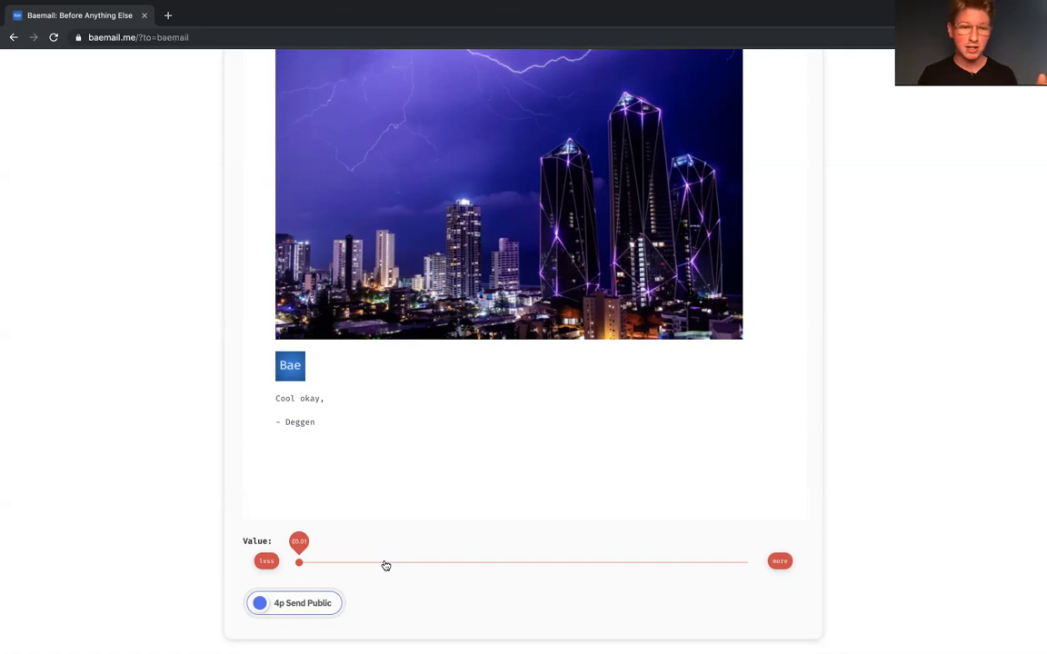
Step: Raise the Value slider to £0.05 and swipe the Money Button to Send Public
scroll(382, 546, up, 1)
scroll(381, 546, up, 5)
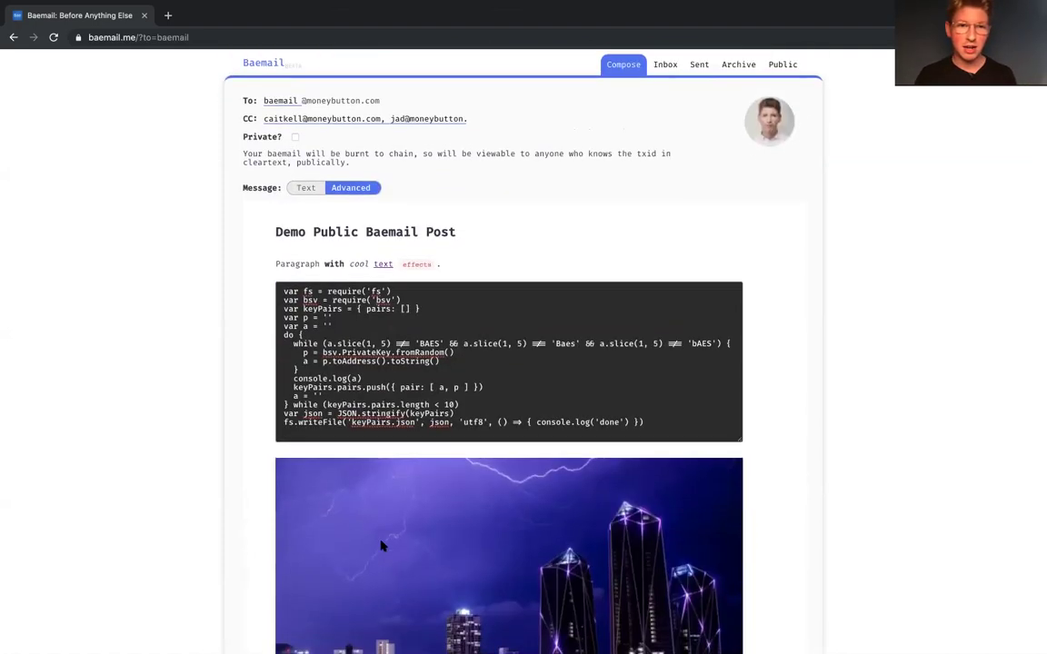
scroll(382, 546, down, 5)
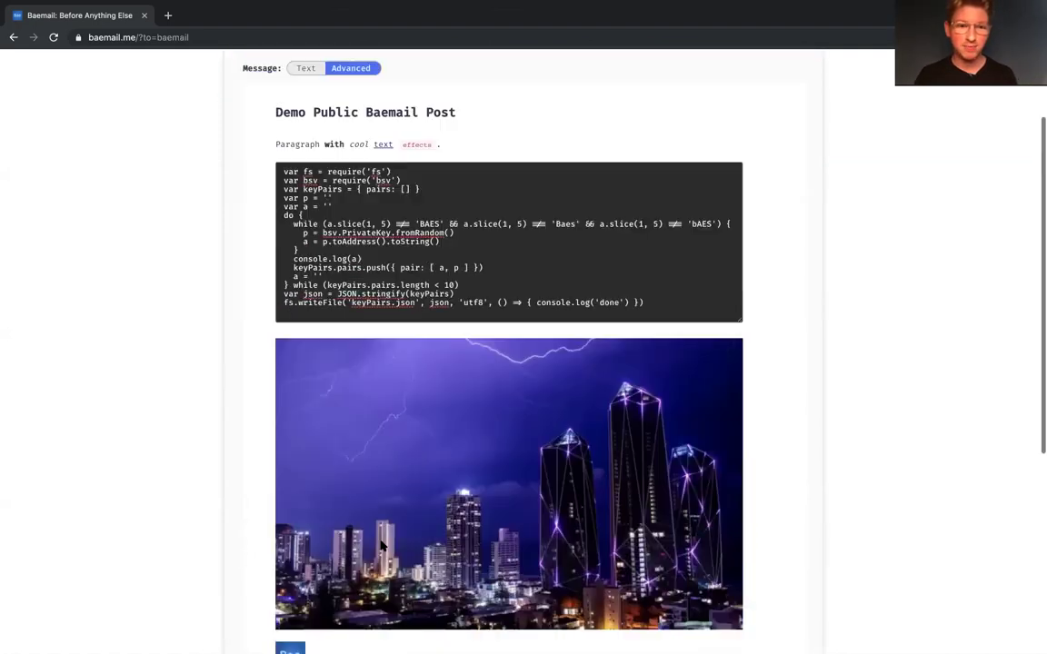
click(328, 499)
drag(328, 499, 318, 498)
click(359, 502)
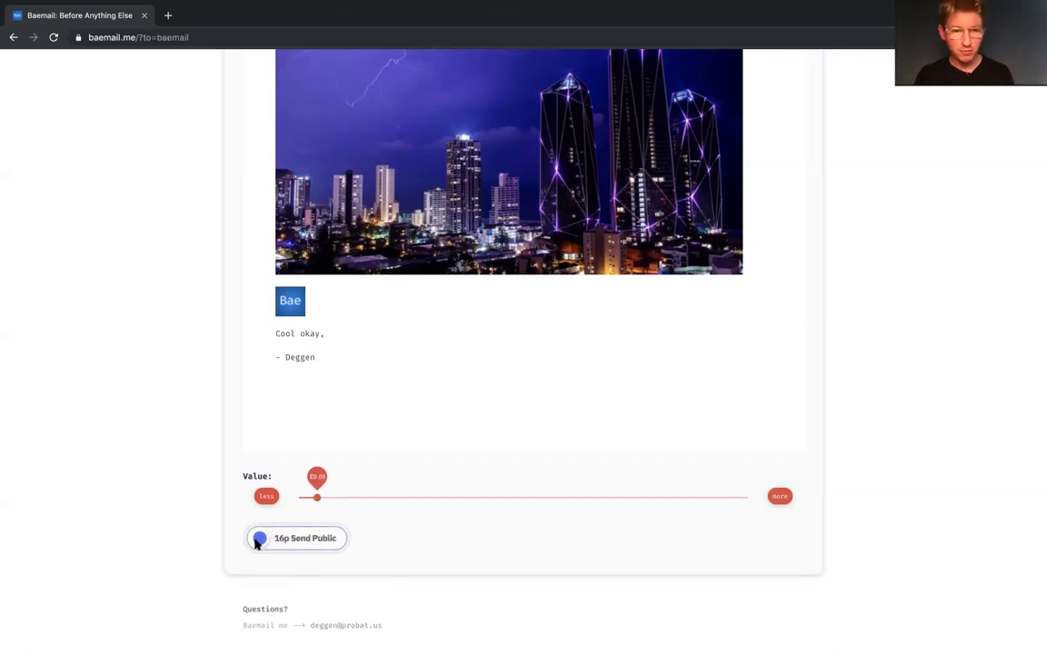
drag(258, 542, 376, 542)
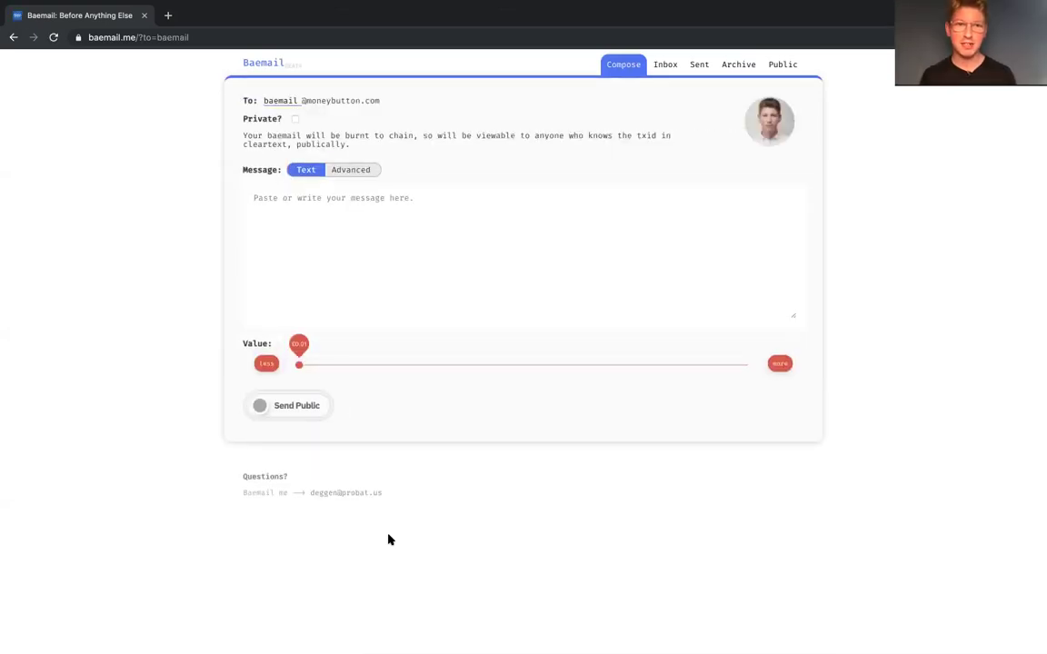
click(783, 67)
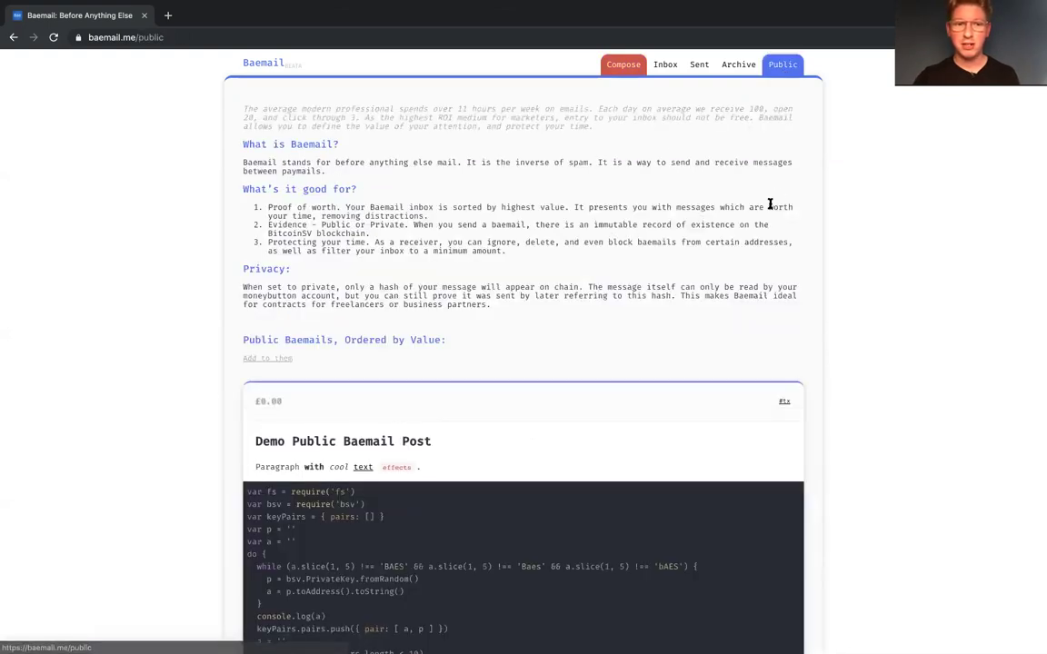
scroll(597, 260, down, 3)
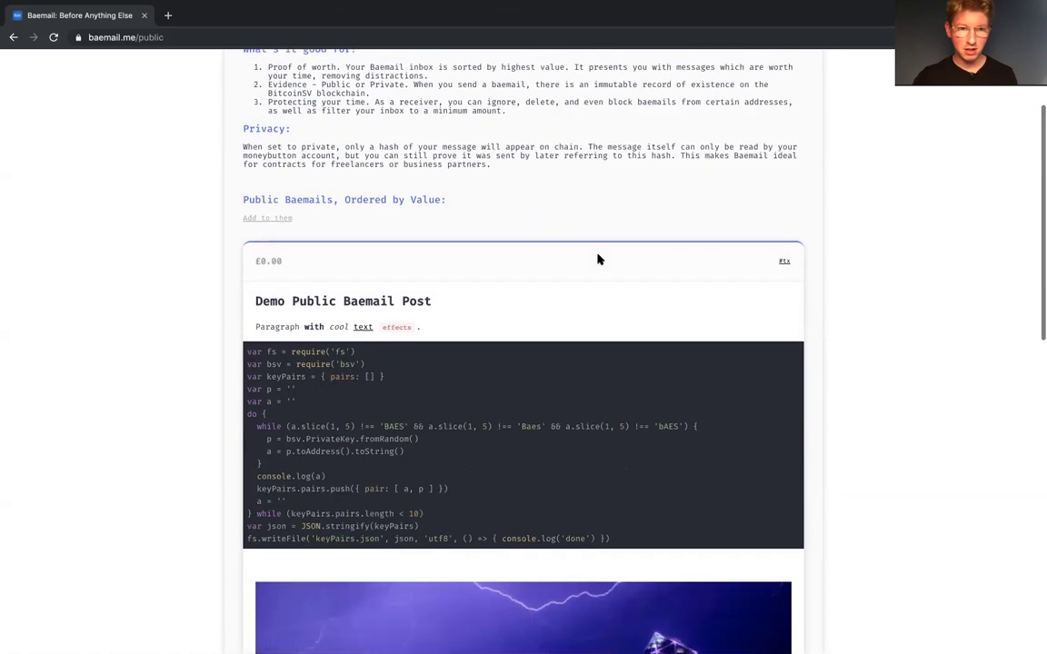
scroll(491, 311, down, 1)
scroll(489, 310, down, 1)
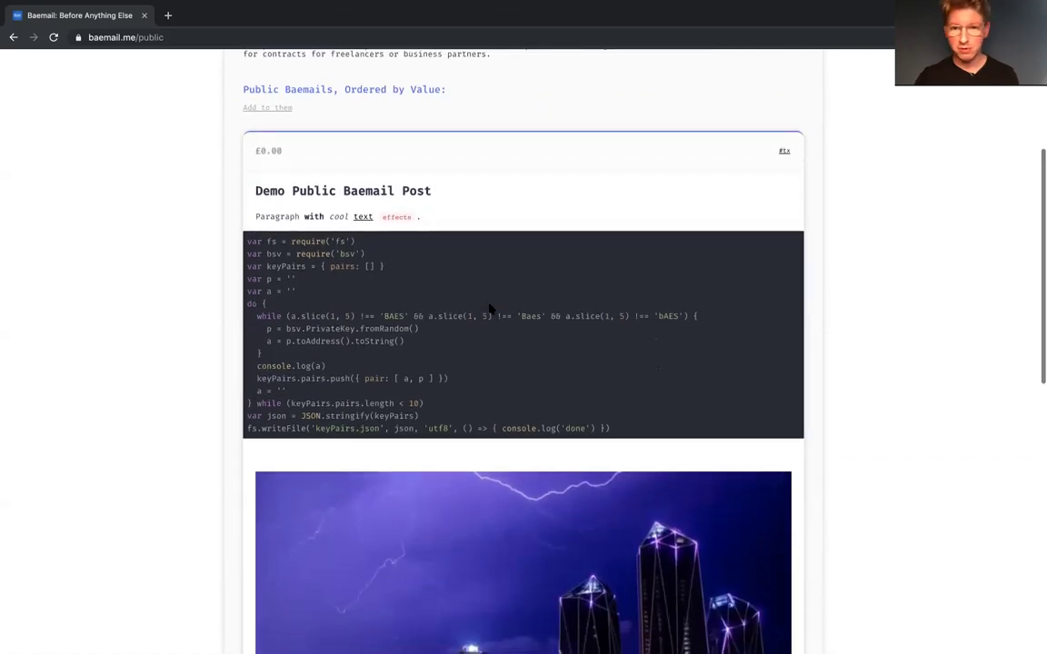
scroll(491, 309, up, 3)
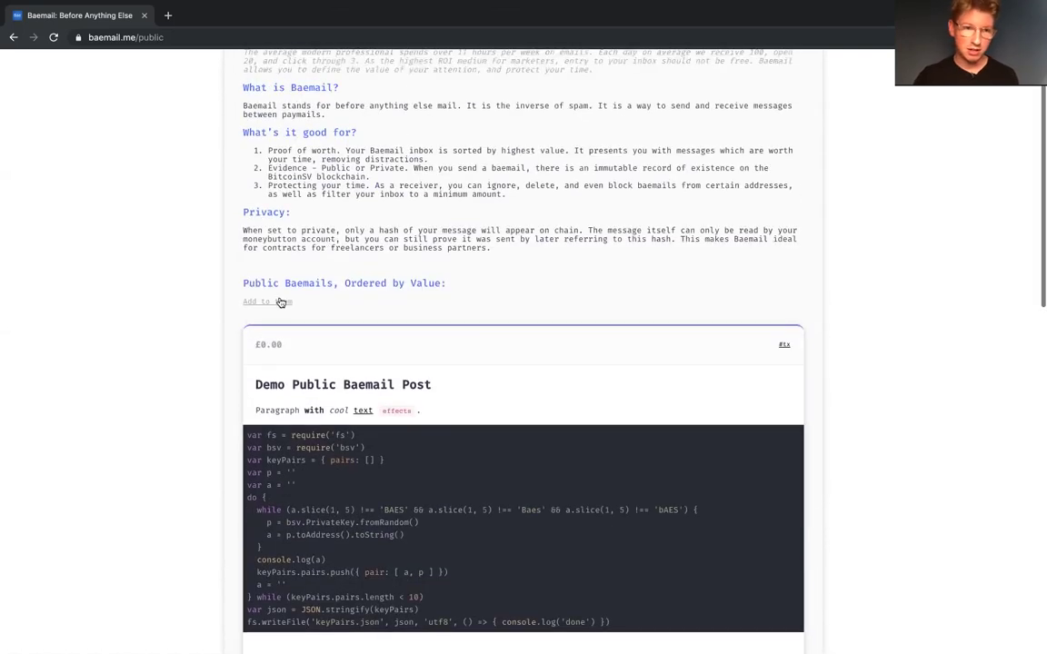
double_click(271, 346)
scroll(309, 351, down, 7)
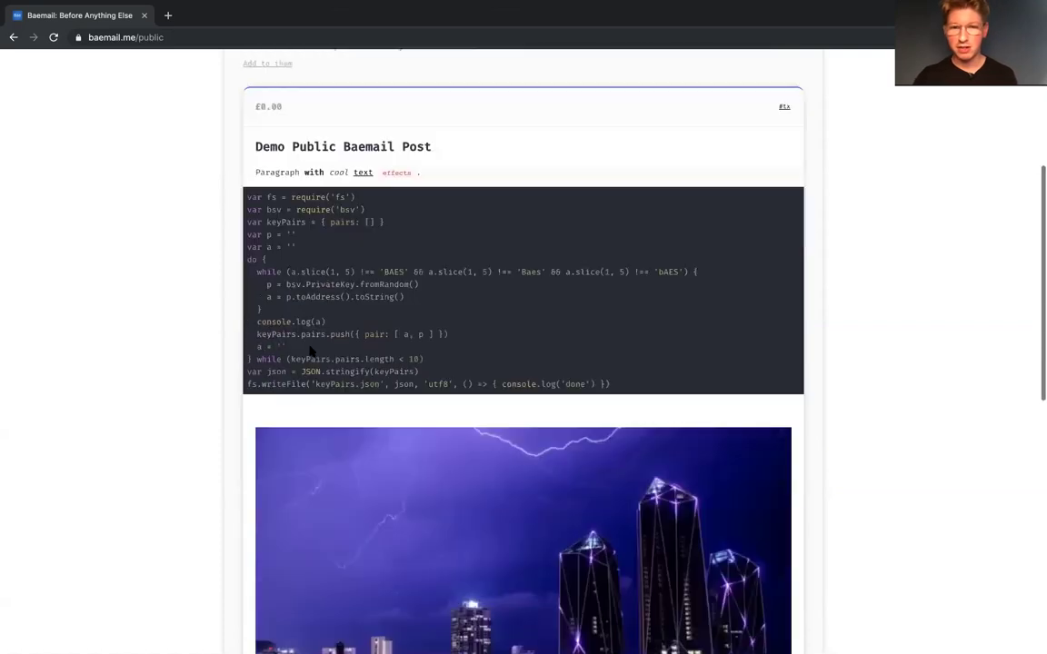
scroll(394, 398, down, 1)
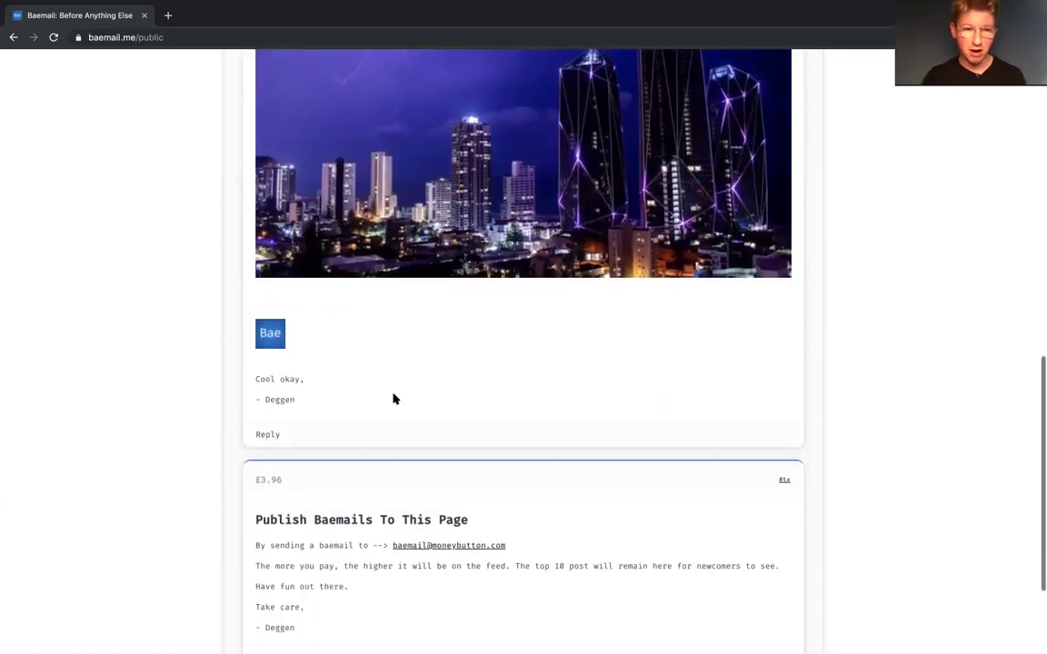
right_click(276, 337)
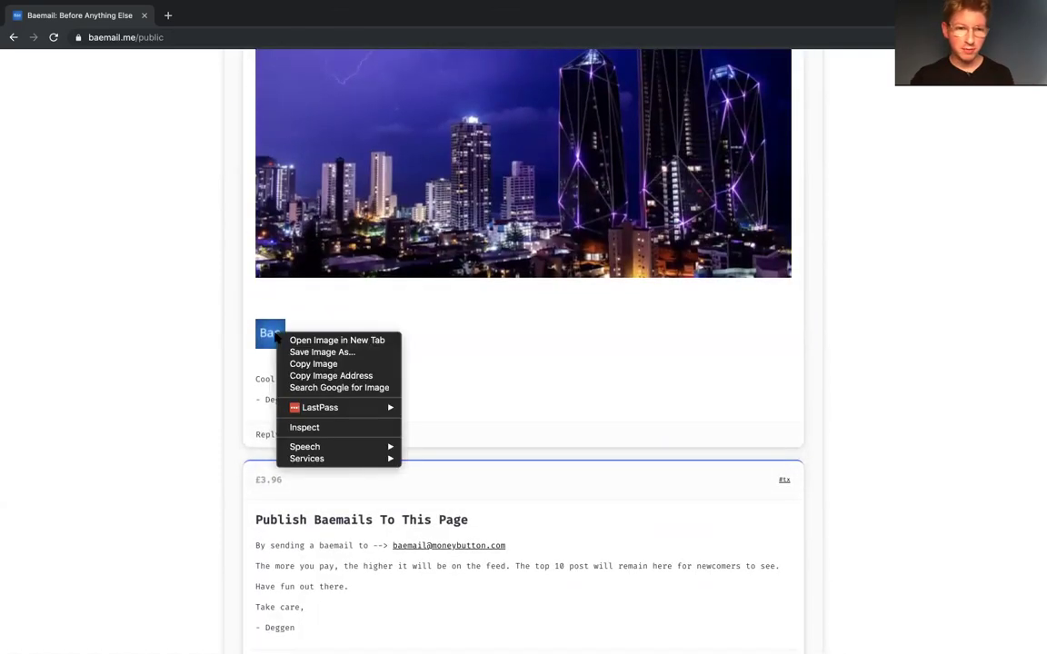
click(460, 374)
scroll(481, 451, up, 4)
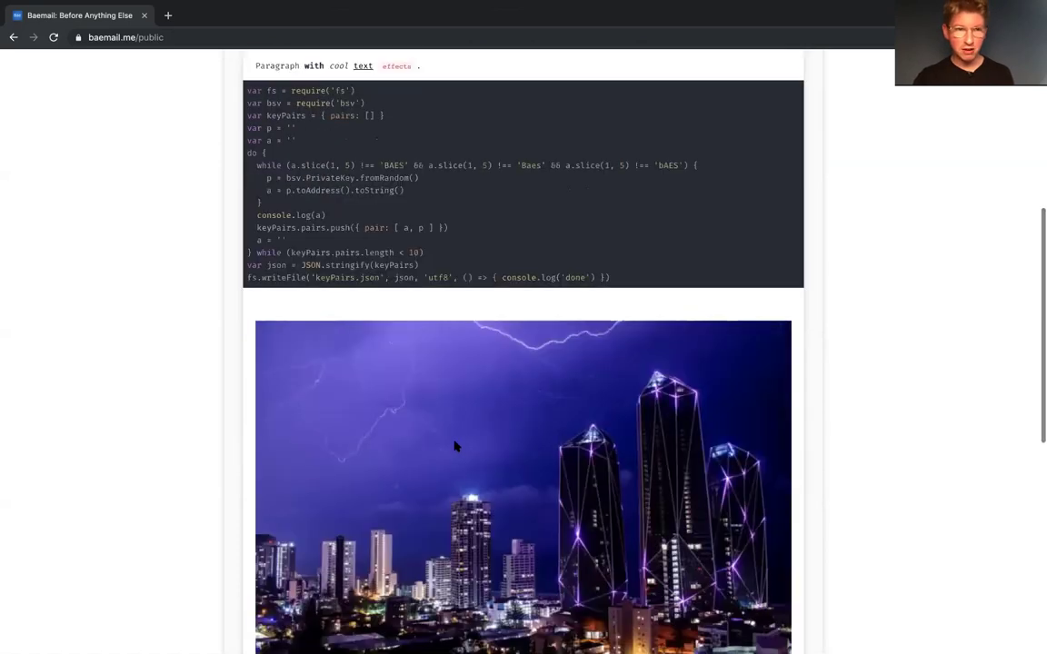
scroll(453, 445, up, 2)
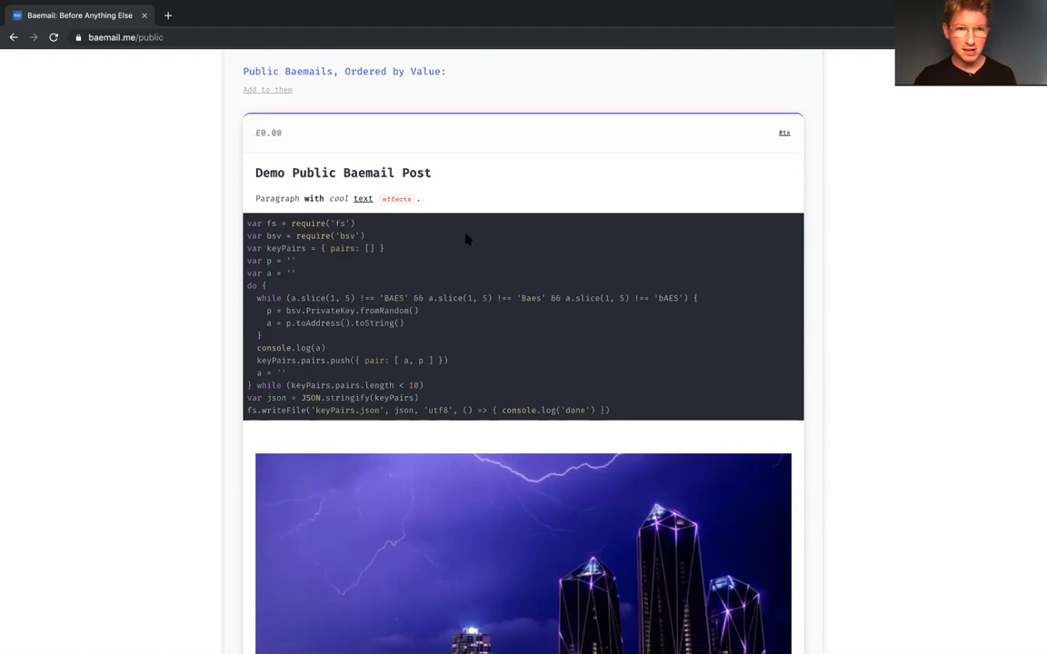
scroll(466, 238, down, 6)
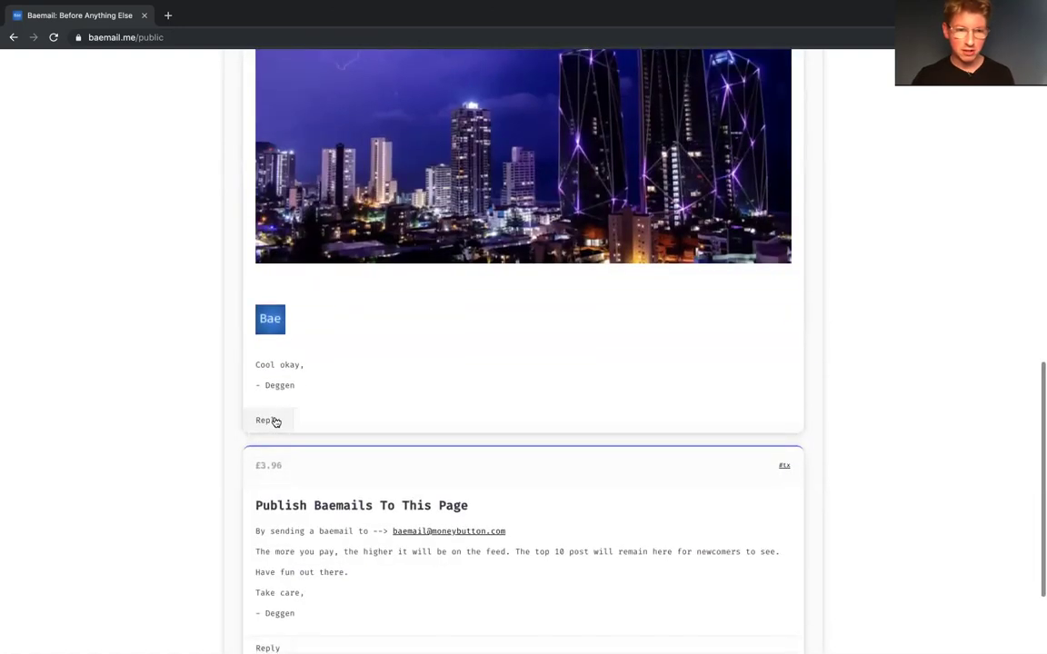
scroll(444, 443, up, 2)
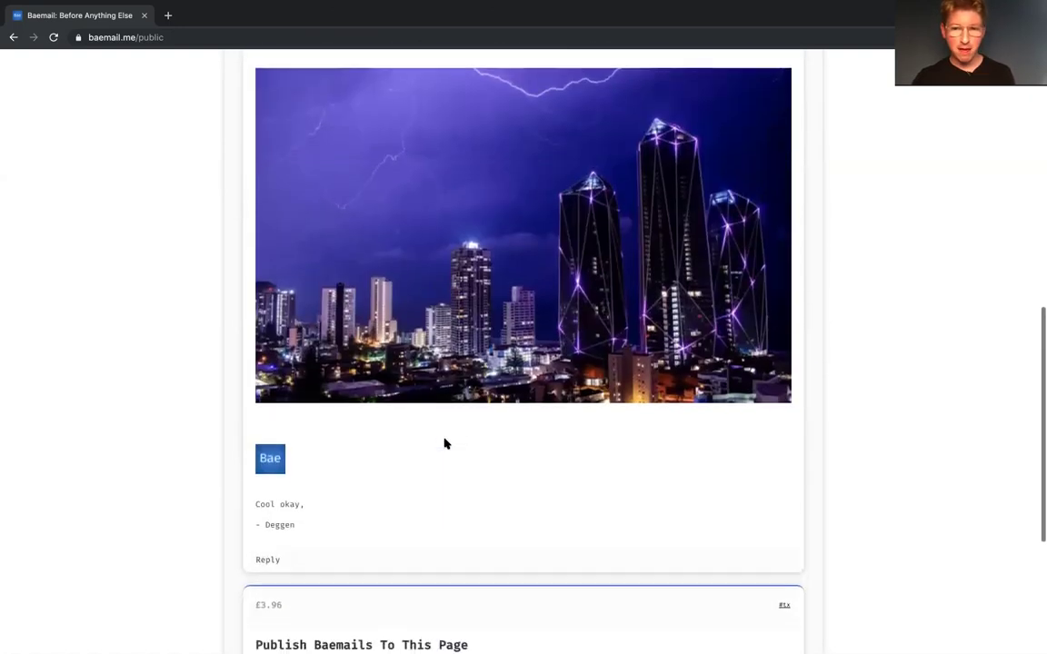
scroll(444, 442, down, 3)
scroll(445, 442, up, 2)
scroll(427, 440, up, 1)
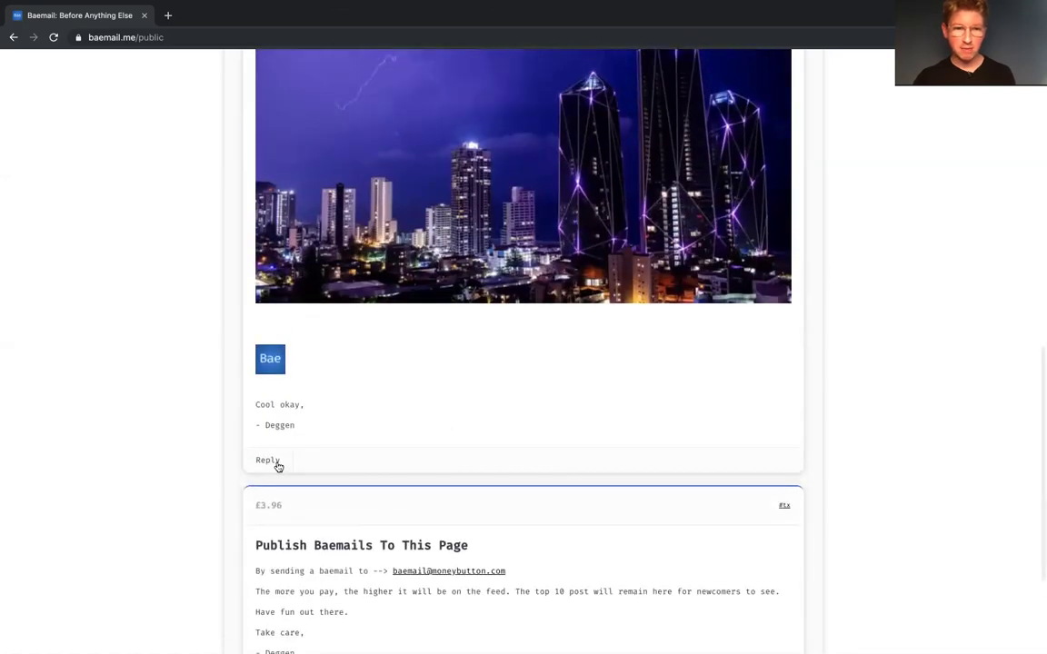
Step: Start a reply, then switch between Sent and Archive before settling on the Inbox
click(274, 464)
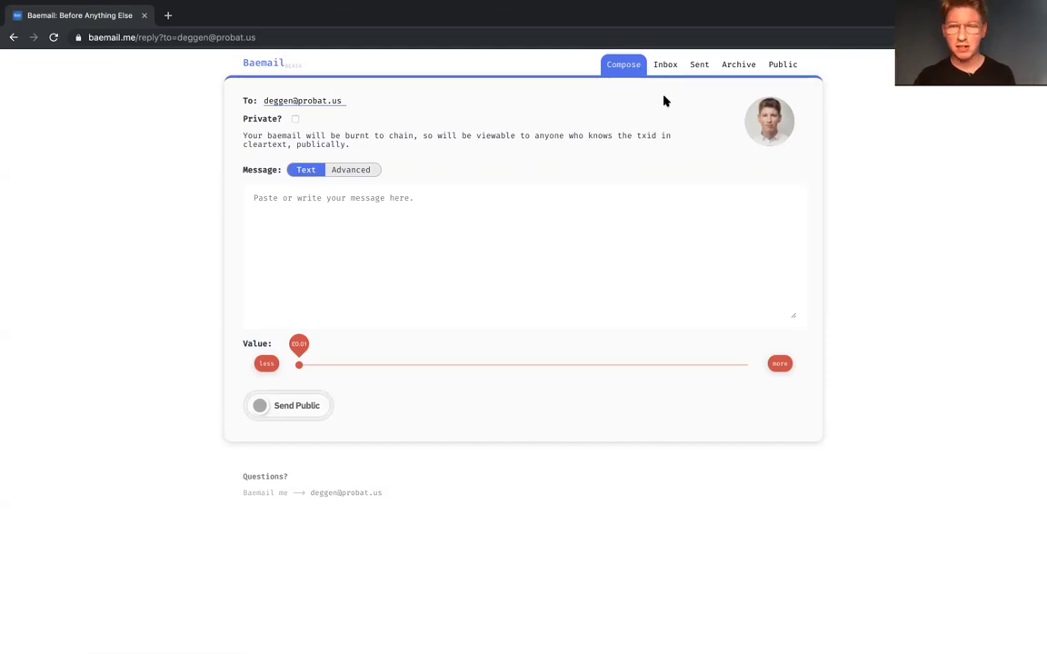
click(665, 70)
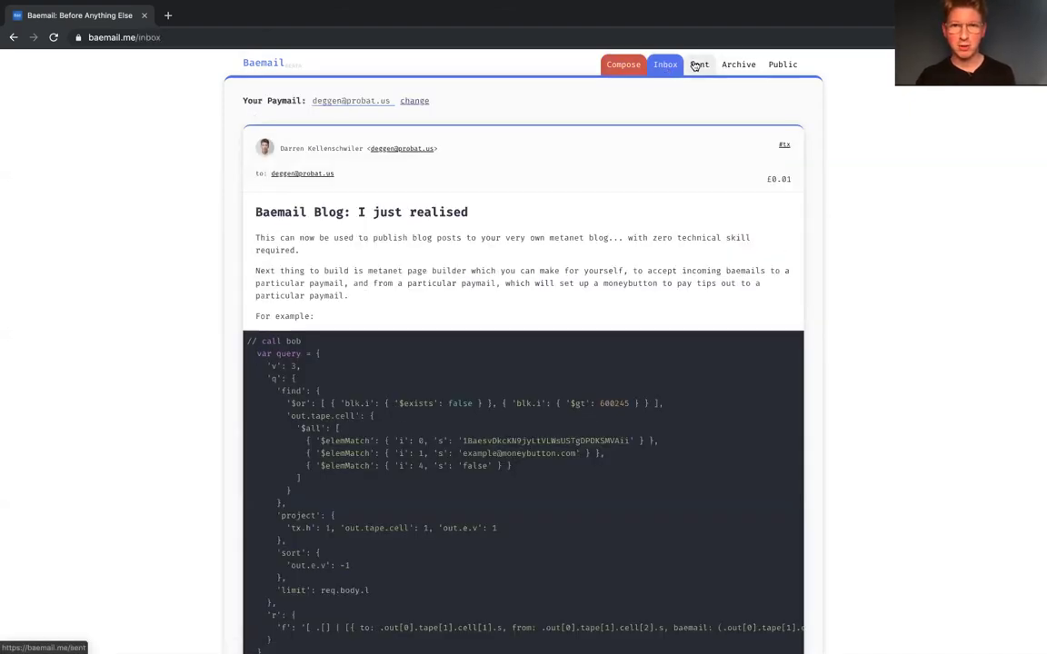
click(697, 65)
click(730, 72)
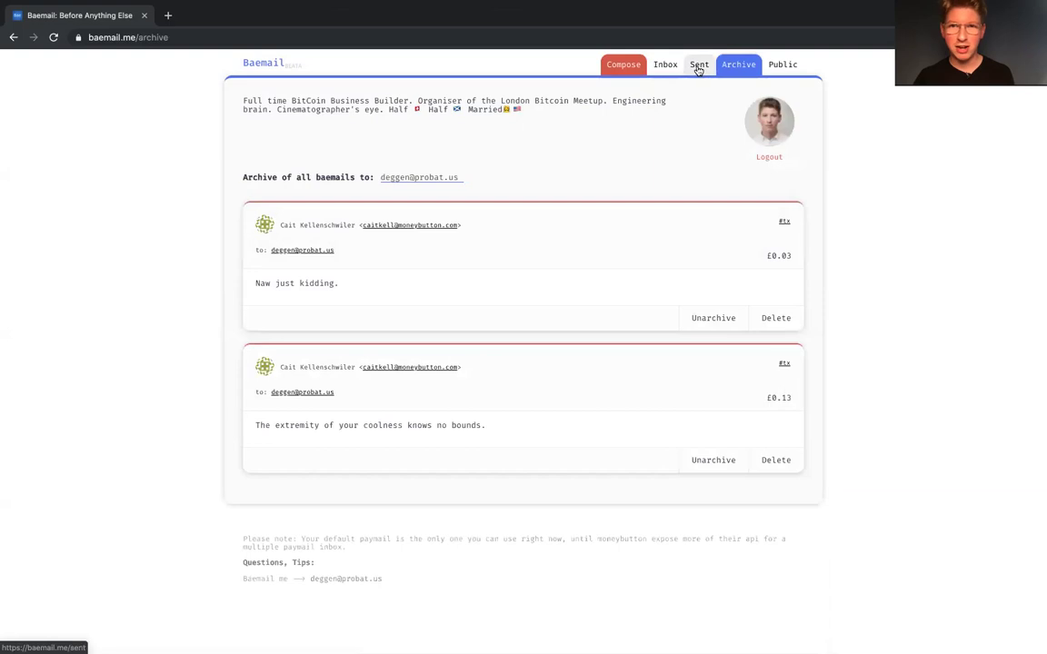
click(698, 67)
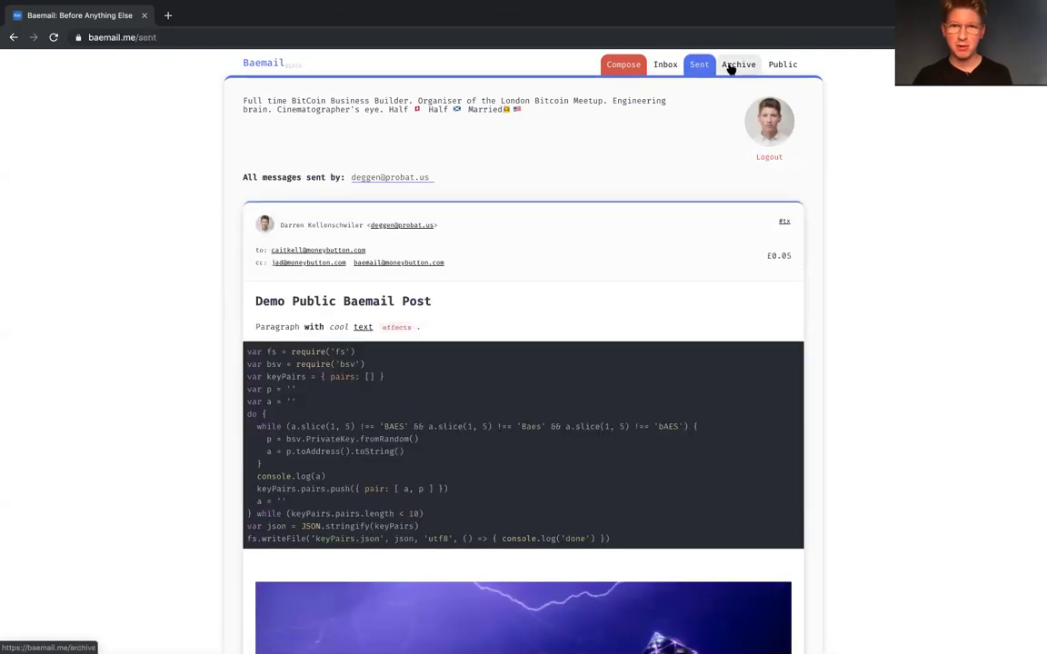
click(729, 70)
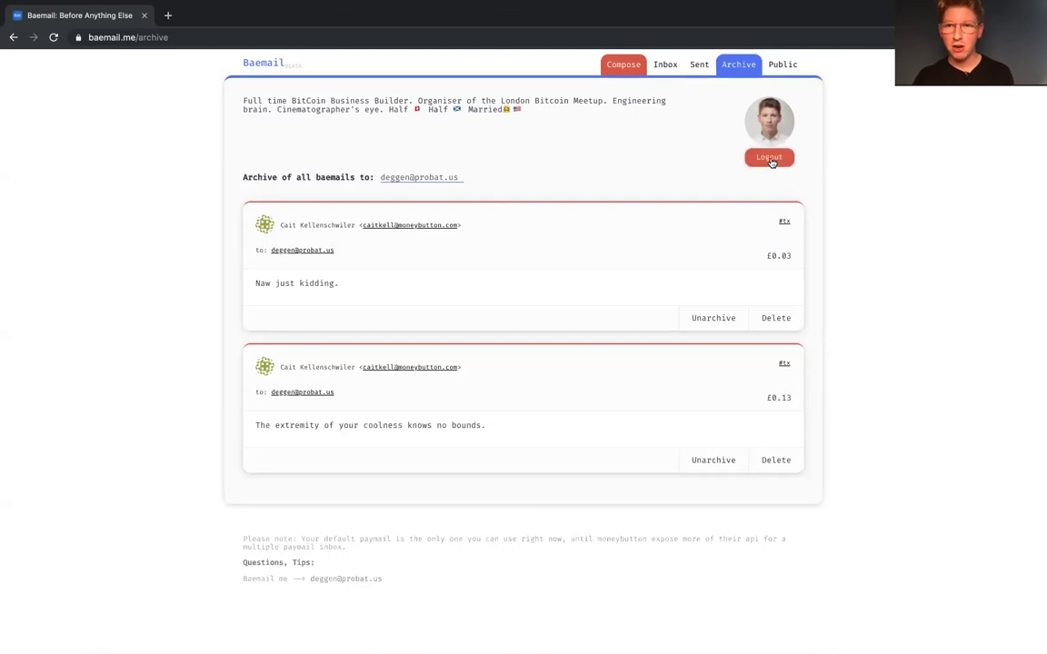
click(700, 66)
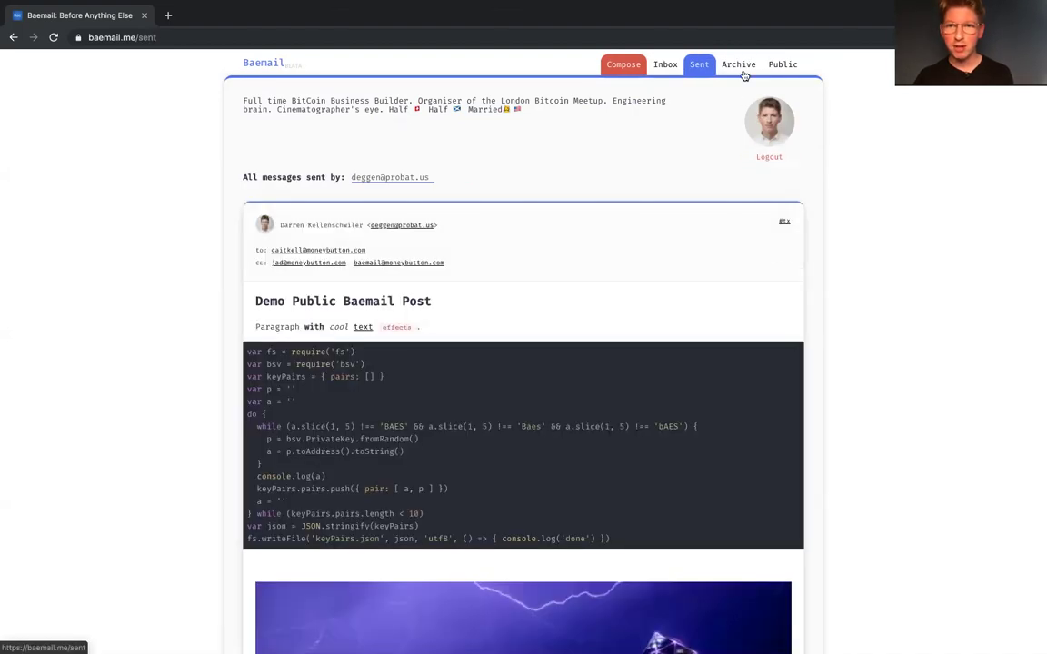
click(738, 65)
click(657, 65)
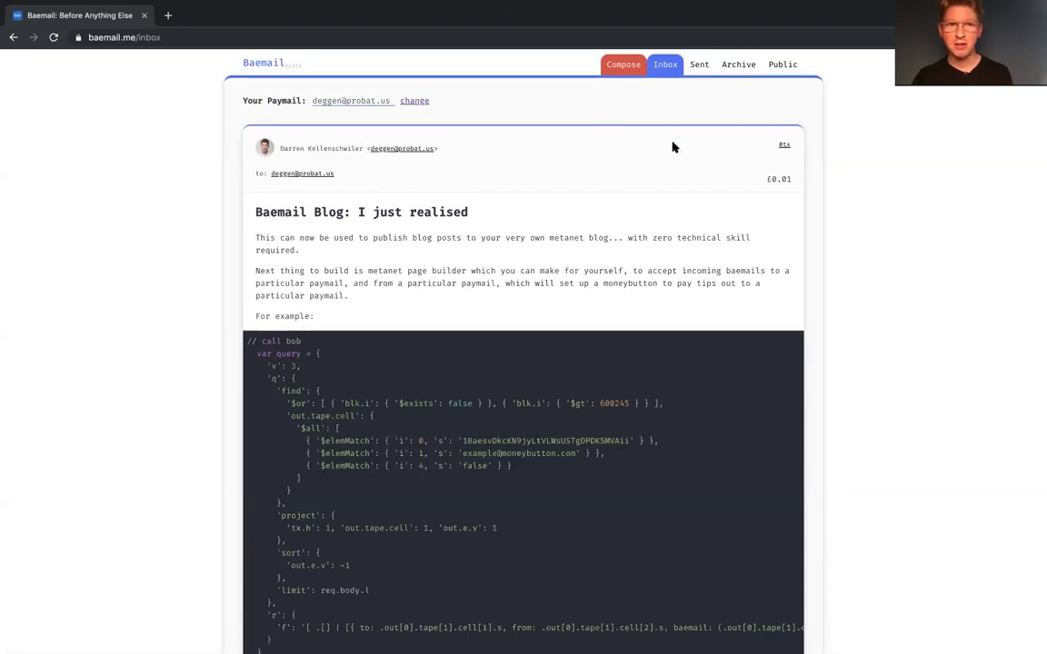
scroll(671, 158, down, 20)
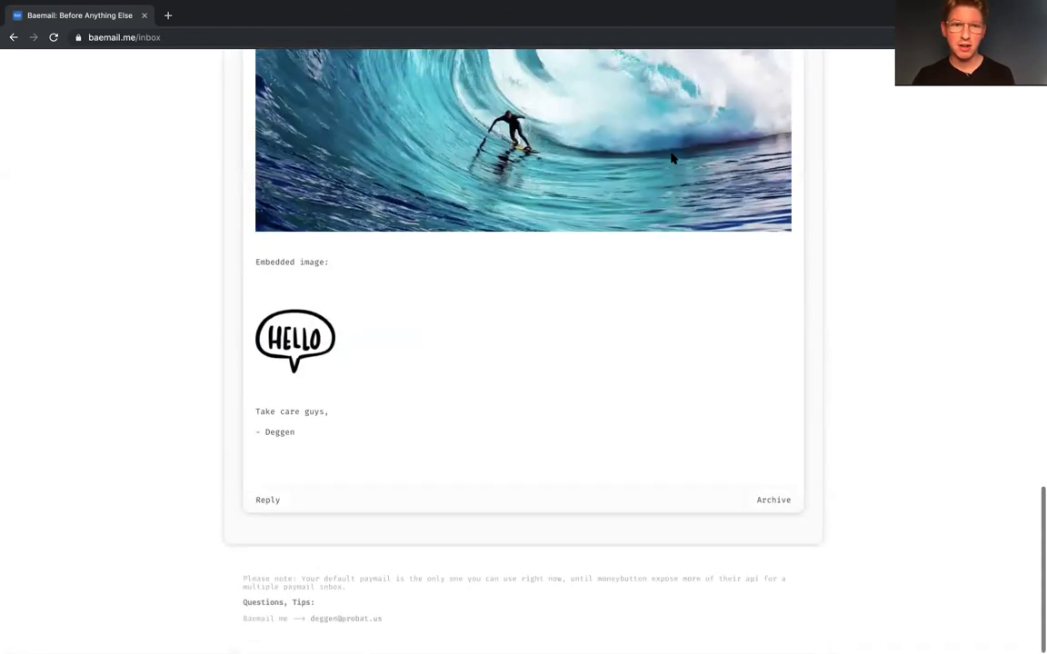
scroll(670, 159, up, 8)
scroll(670, 158, up, 10)
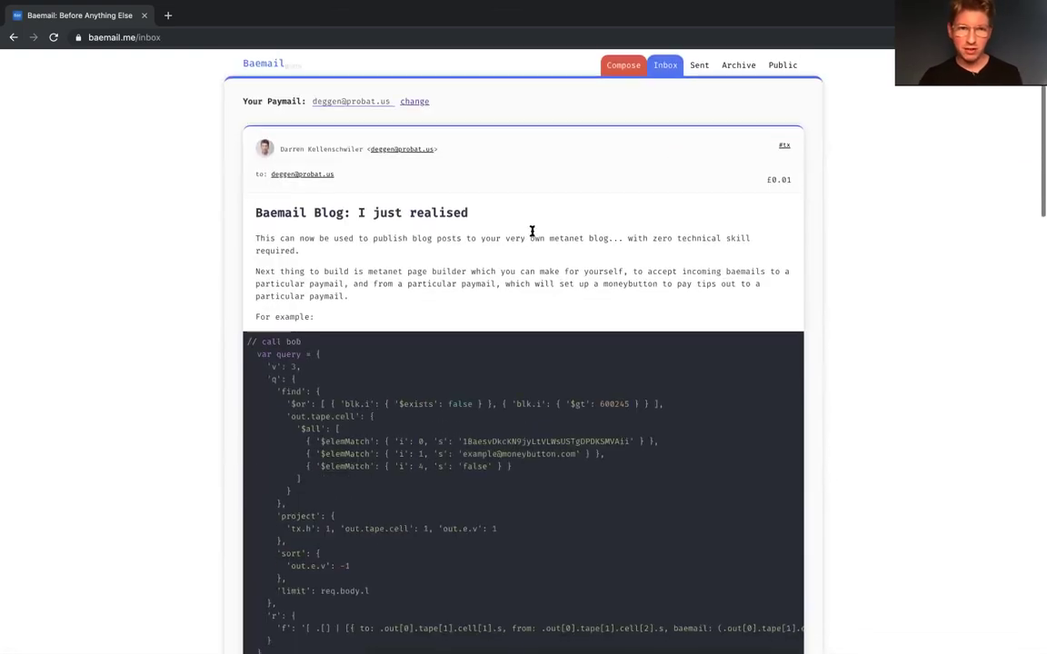
scroll(516, 214, down, 20)
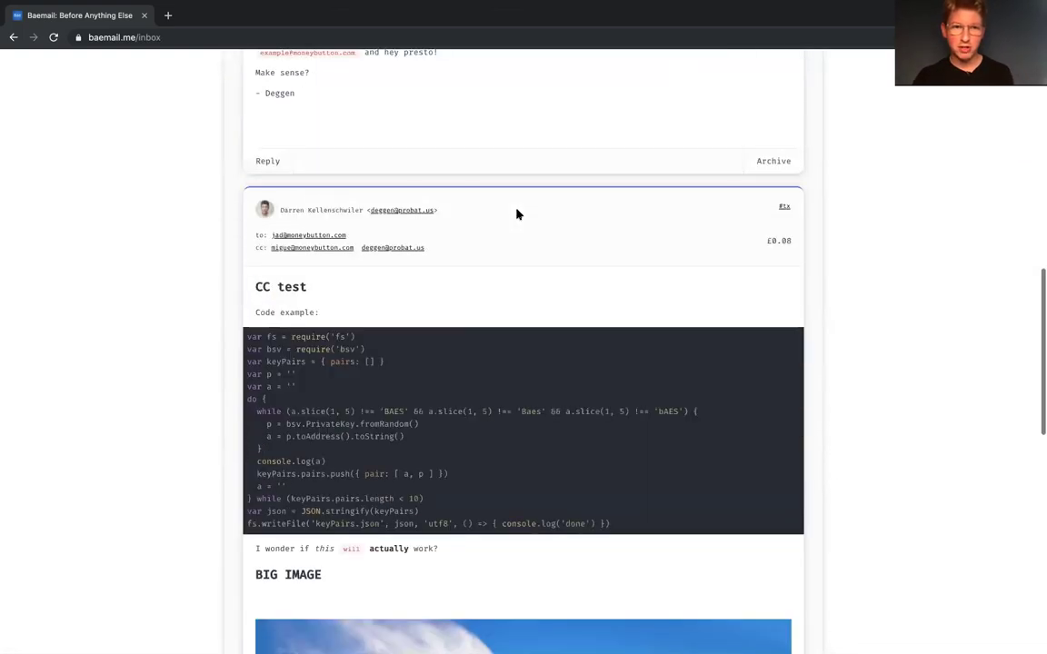
scroll(516, 213, up, 15)
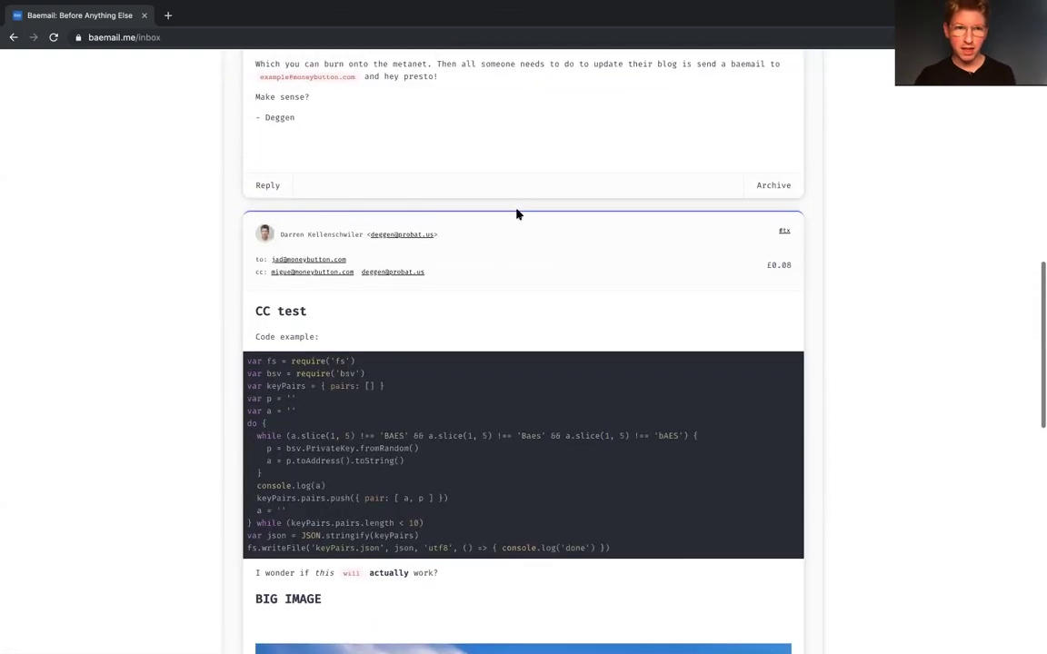
scroll(516, 213, up, 5)
scroll(635, 234, down, 5)
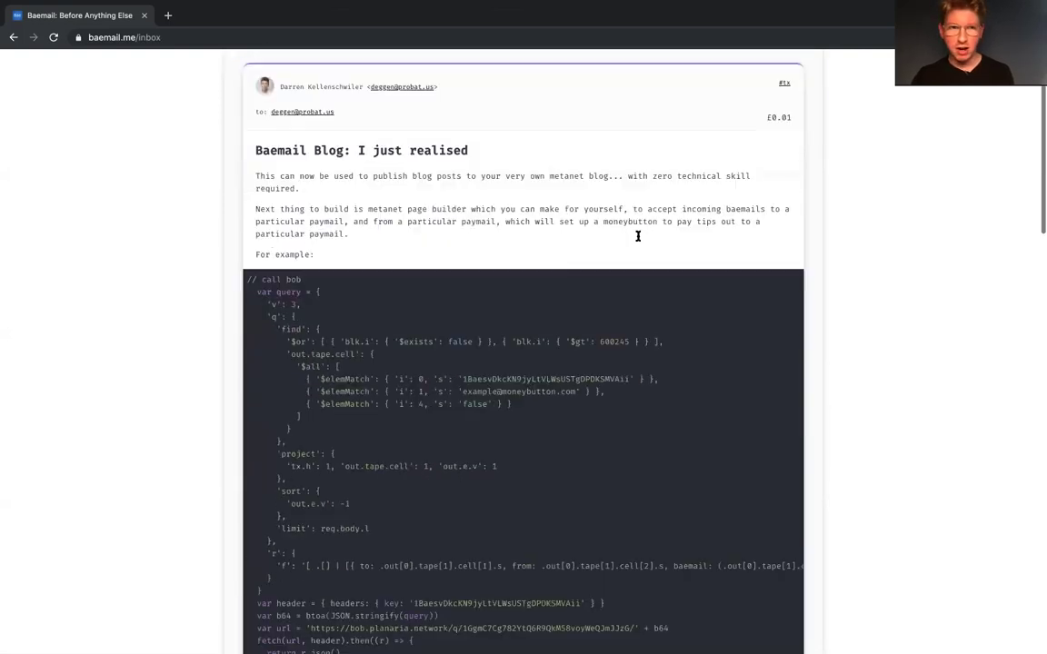
scroll(638, 237, up, 5)
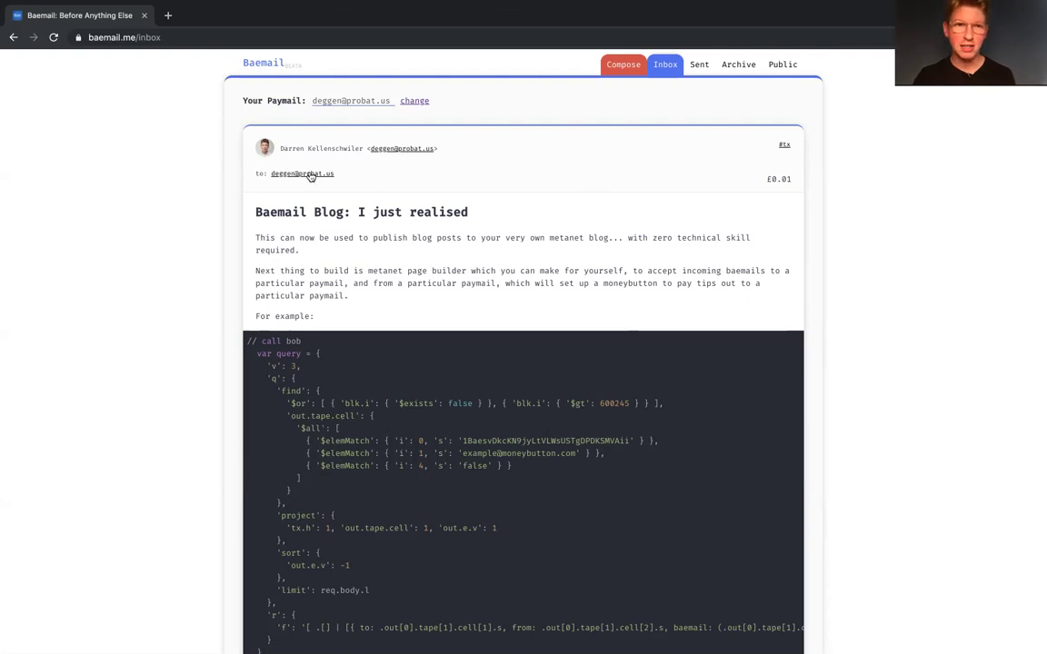
scroll(420, 193, down, 15)
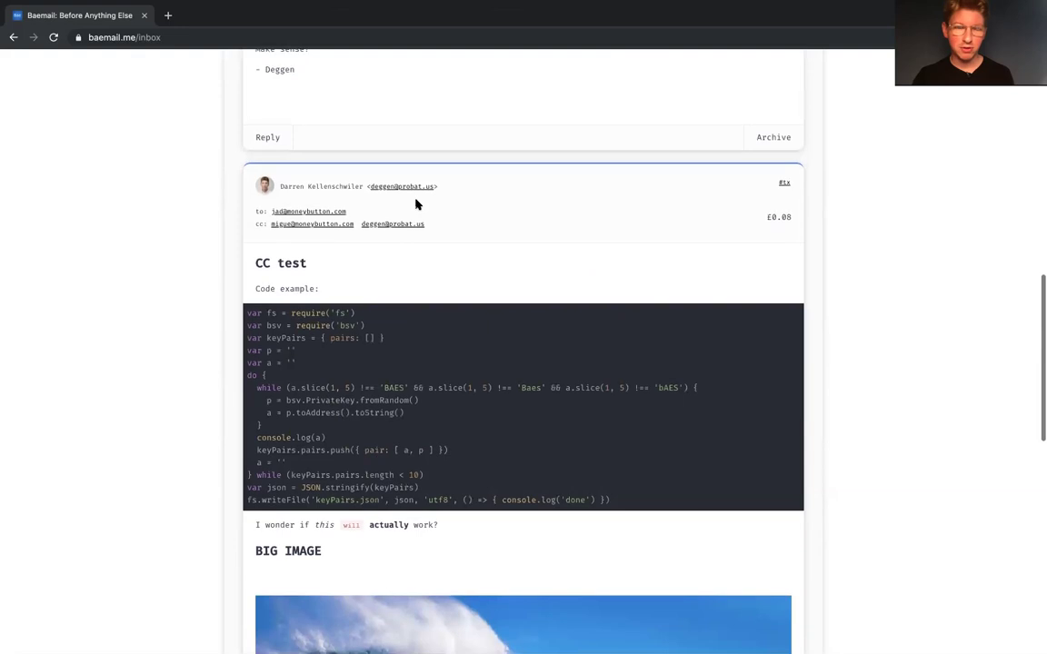
scroll(400, 227, down, 1)
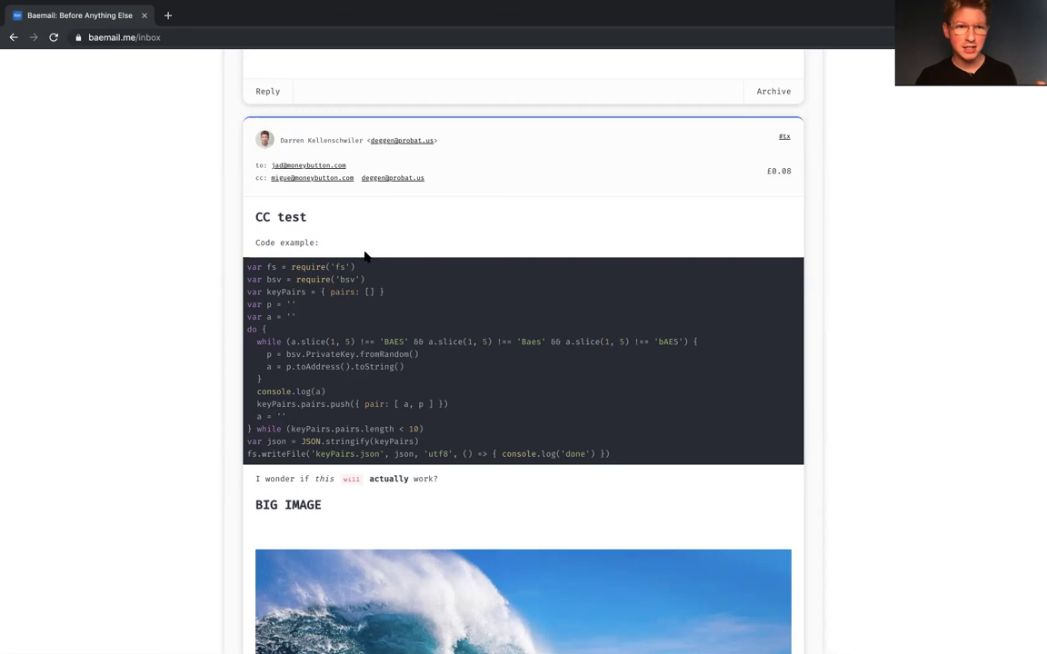
scroll(365, 256, down, 5)
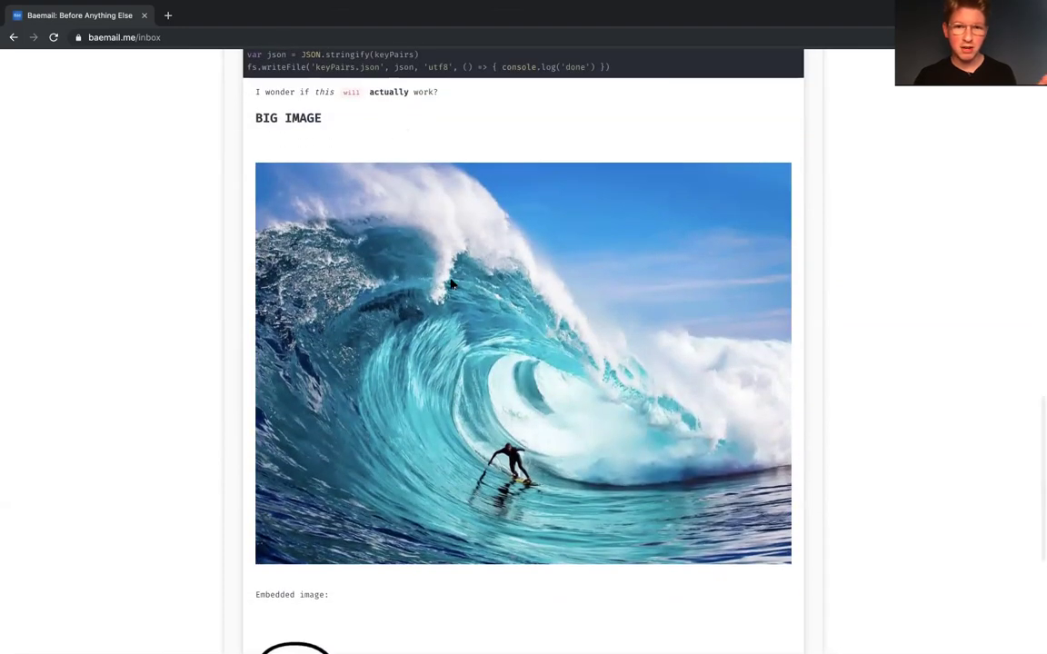
scroll(451, 291, down, 4)
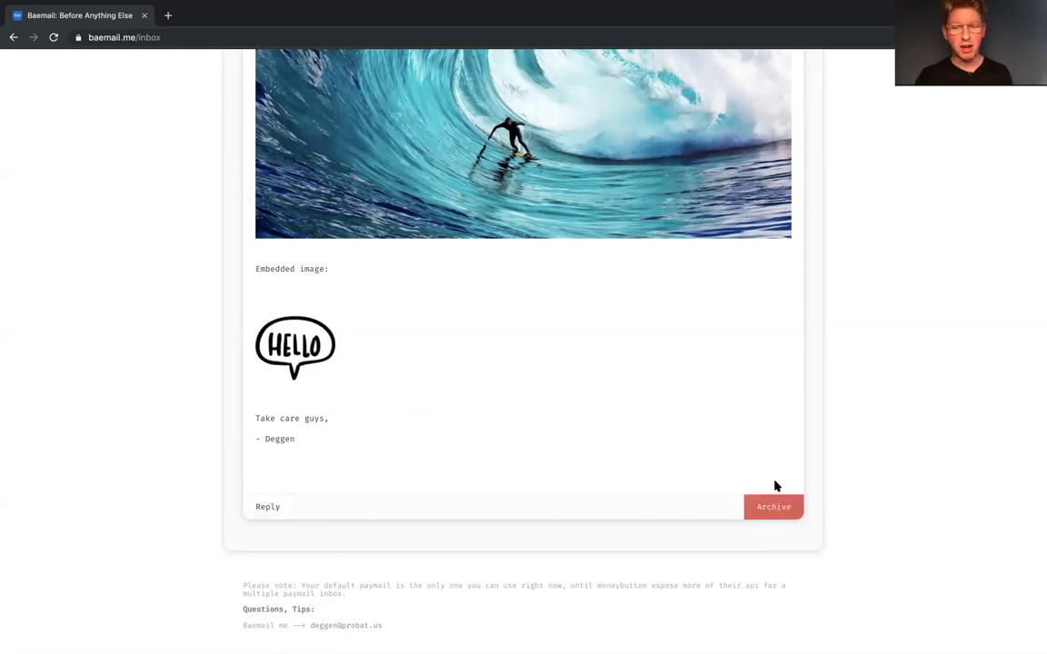
Step: Archive the CC test email and the Baemail Blog message
click(782, 516)
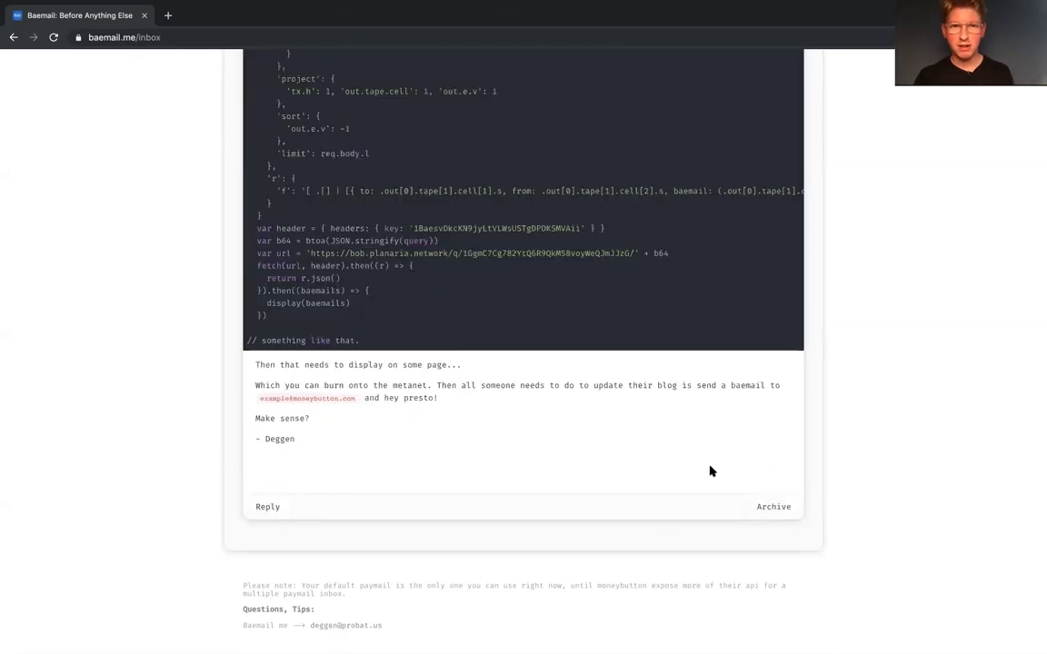
scroll(778, 494, down, 3)
scroll(778, 494, down, 5)
click(792, 502)
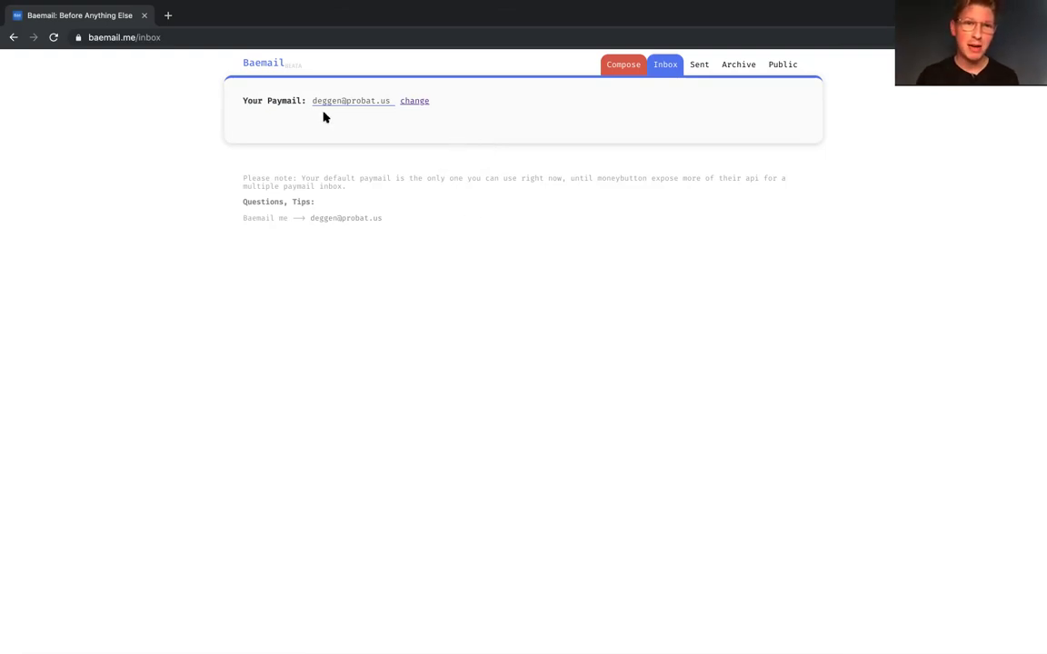
click(416, 106)
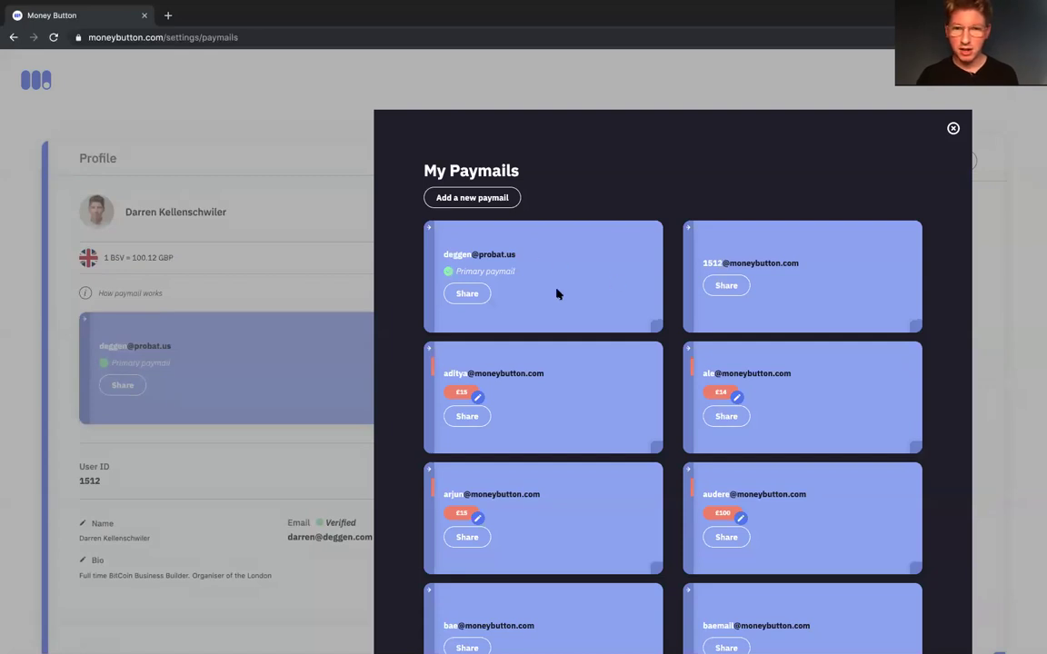
click(270, 128)
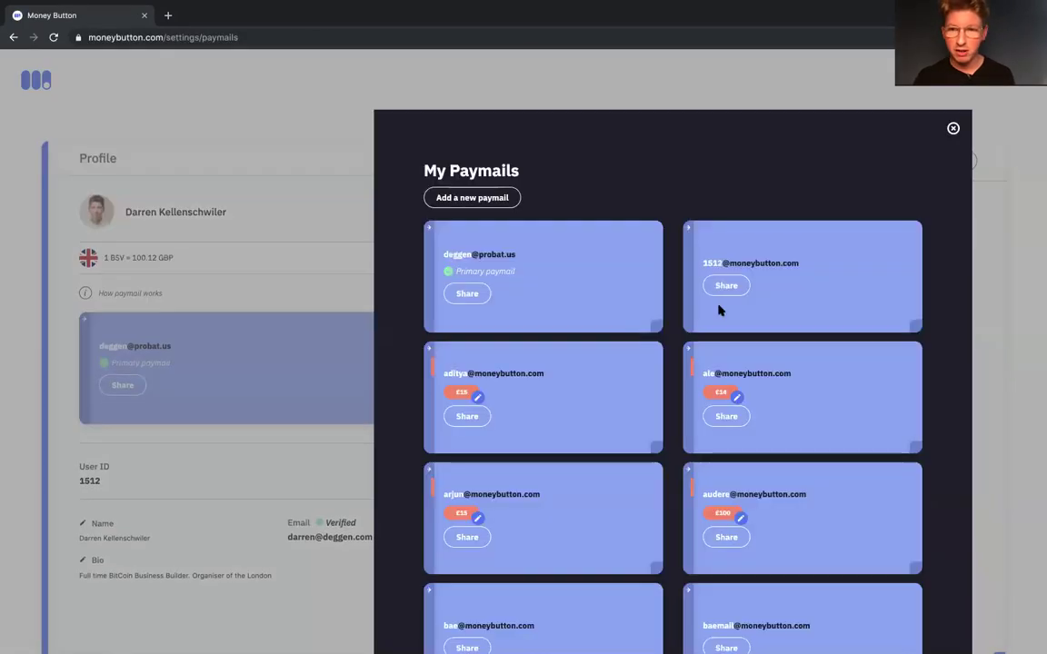
scroll(643, 324, down, 5)
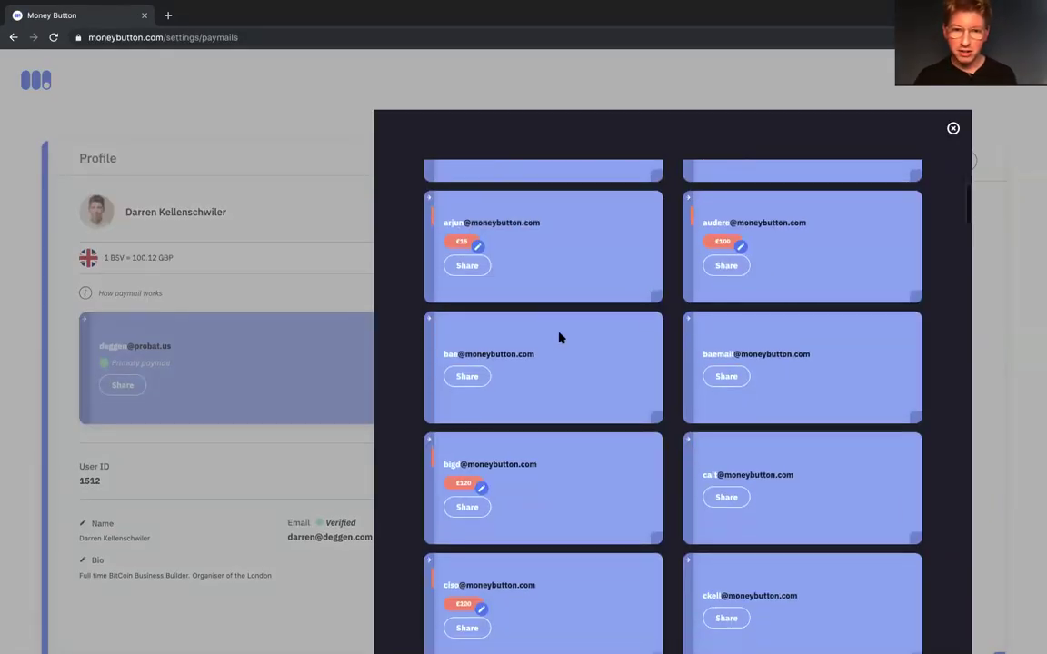
click(431, 322)
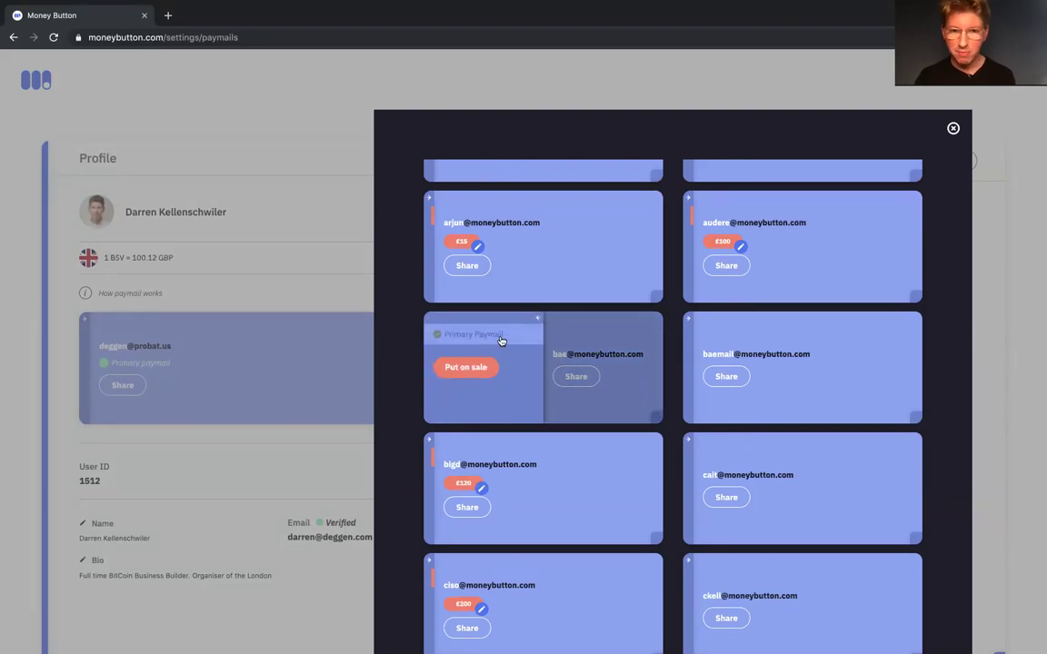
click(536, 318)
scroll(510, 361, up, 5)
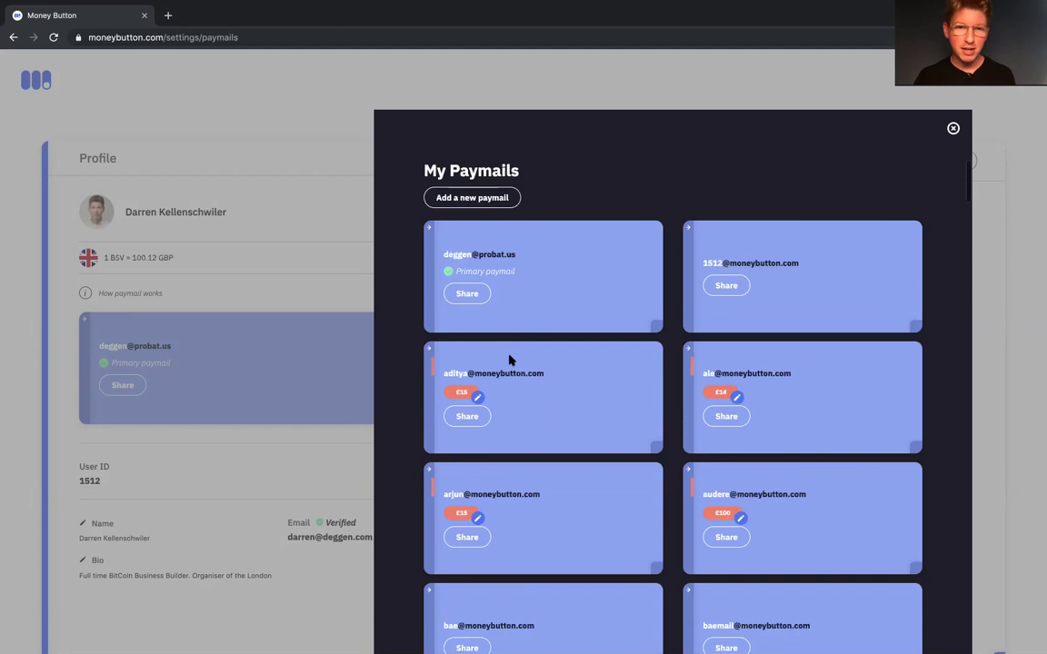
key(alt+Left)
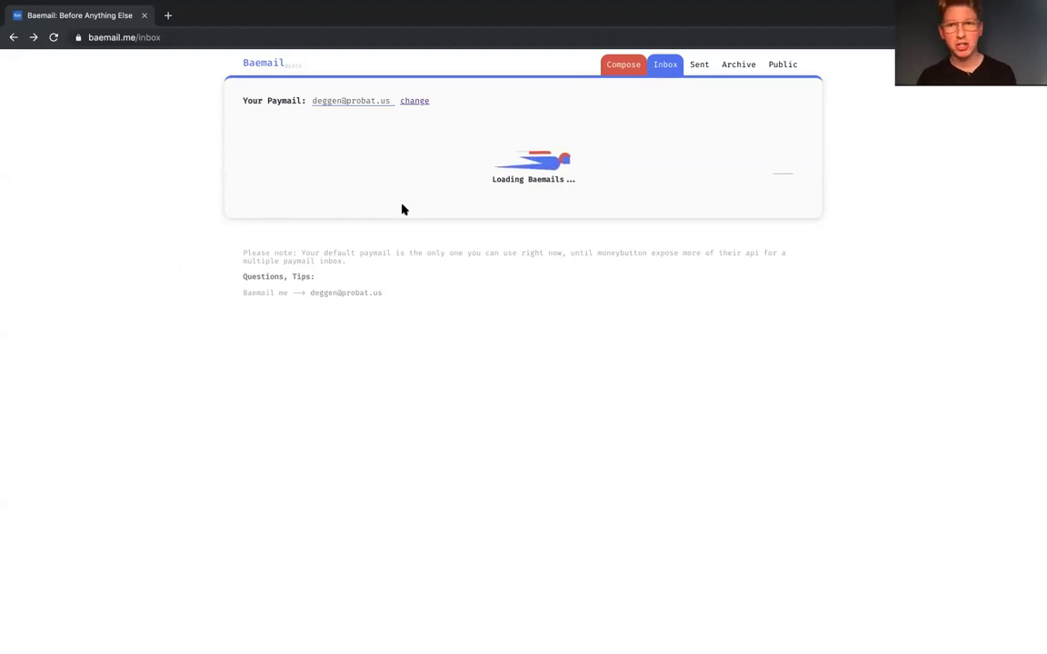
Step: Reload the inbox, then browse Sent past the £0.05 demo post and £25.31 message
click(54, 38)
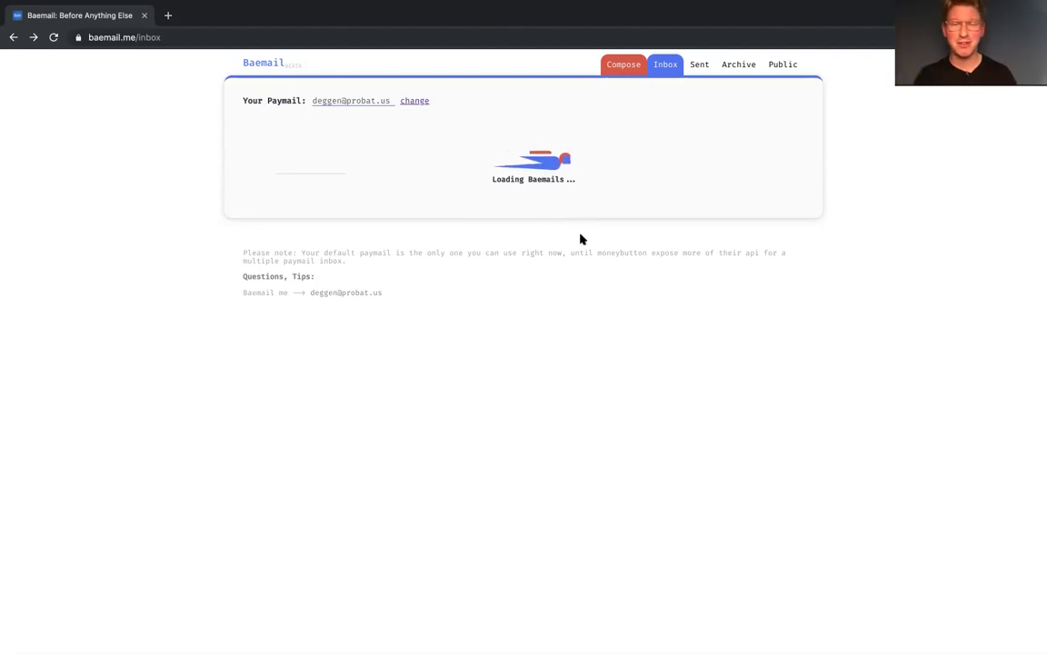
click(700, 66)
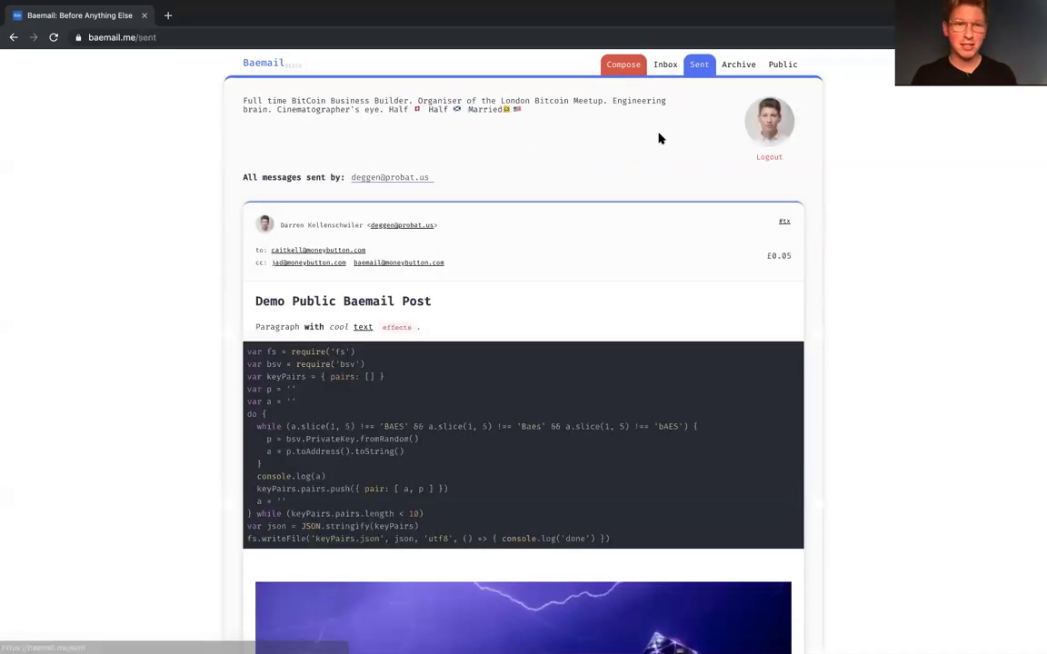
scroll(612, 236, down, 1)
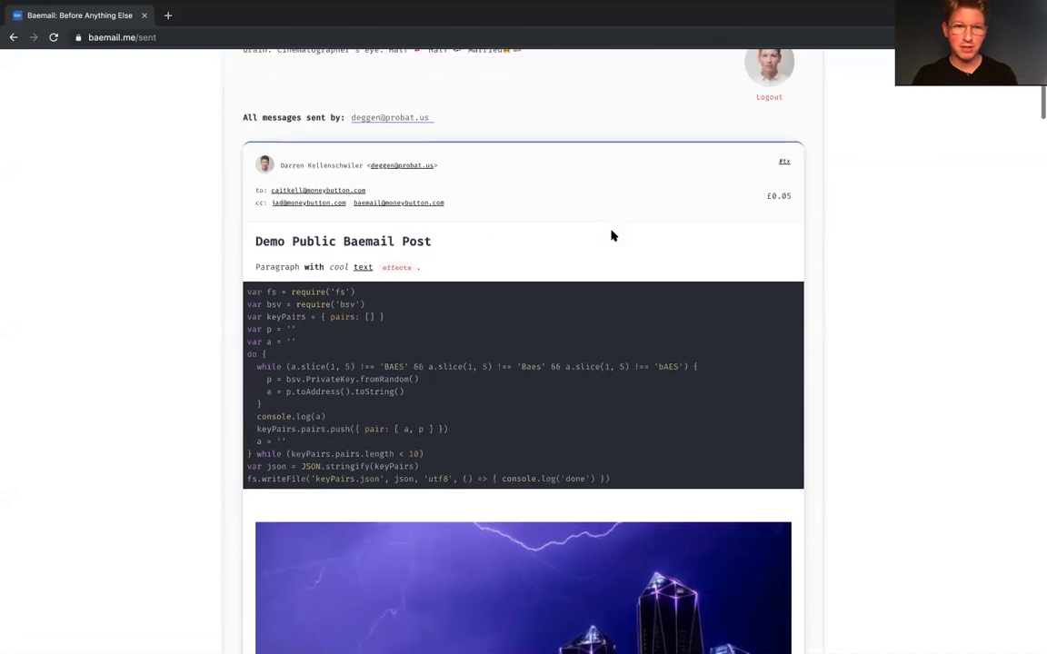
scroll(464, 271, down, 5)
scroll(466, 272, down, 3)
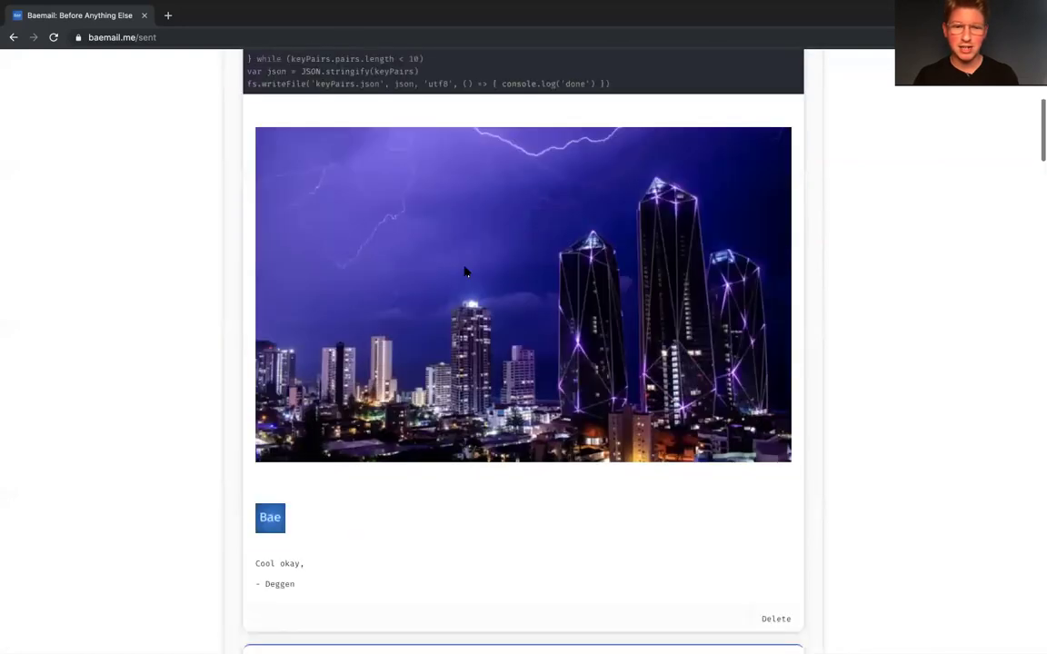
scroll(605, 403, up, 10)
scroll(743, 320, down, 1)
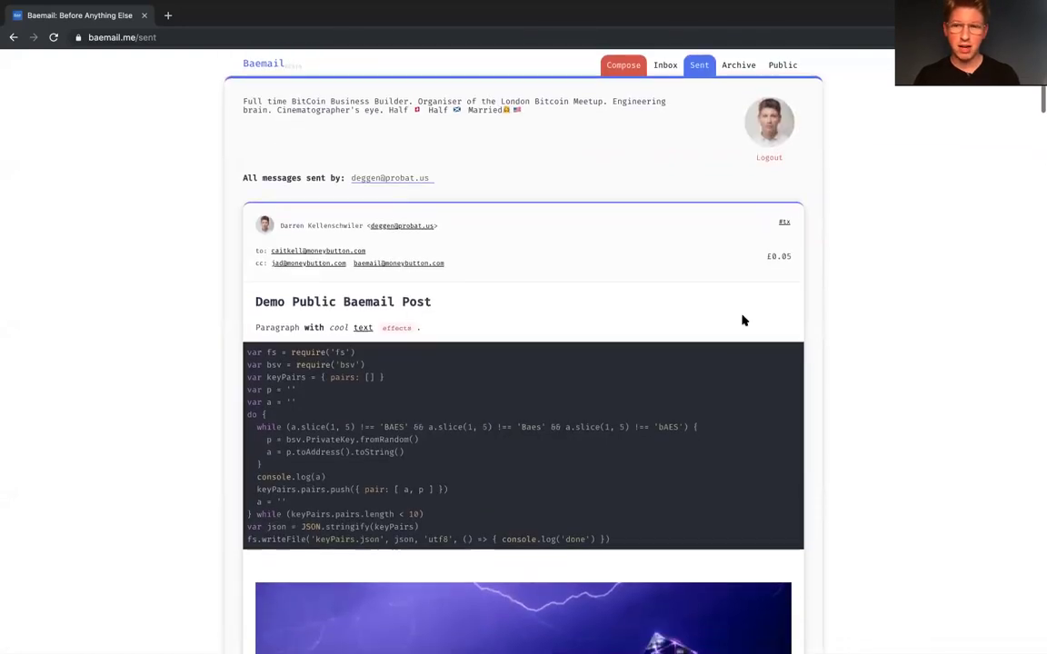
scroll(744, 320, down, 1)
scroll(743, 320, up, 1)
scroll(744, 320, down, 10)
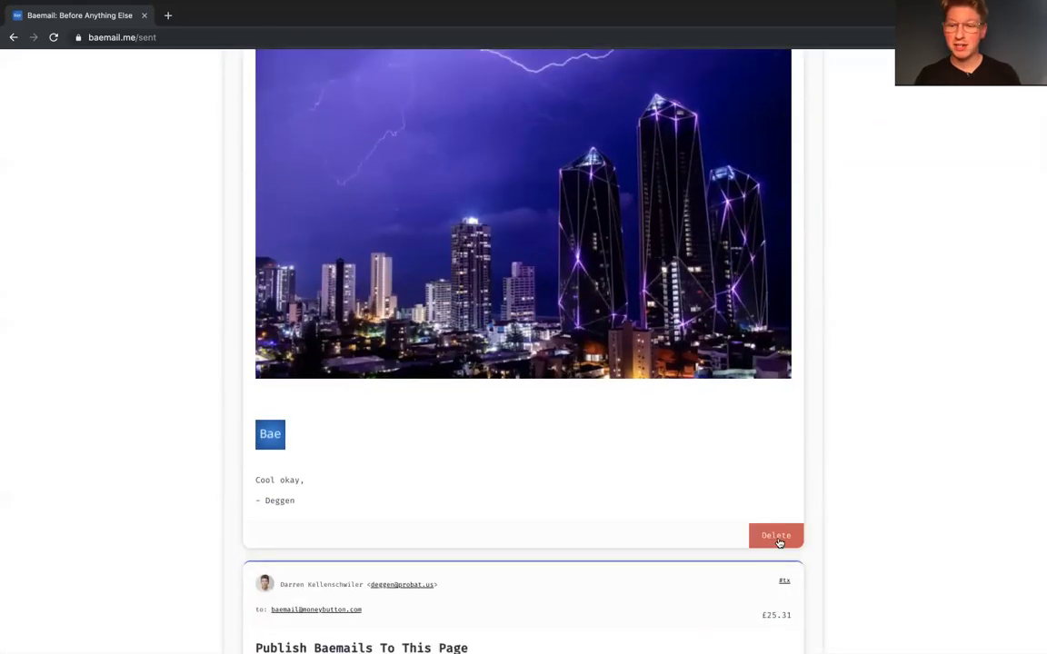
Step: Delete the Demo Public Baemail Post and check the Public feed
click(777, 538)
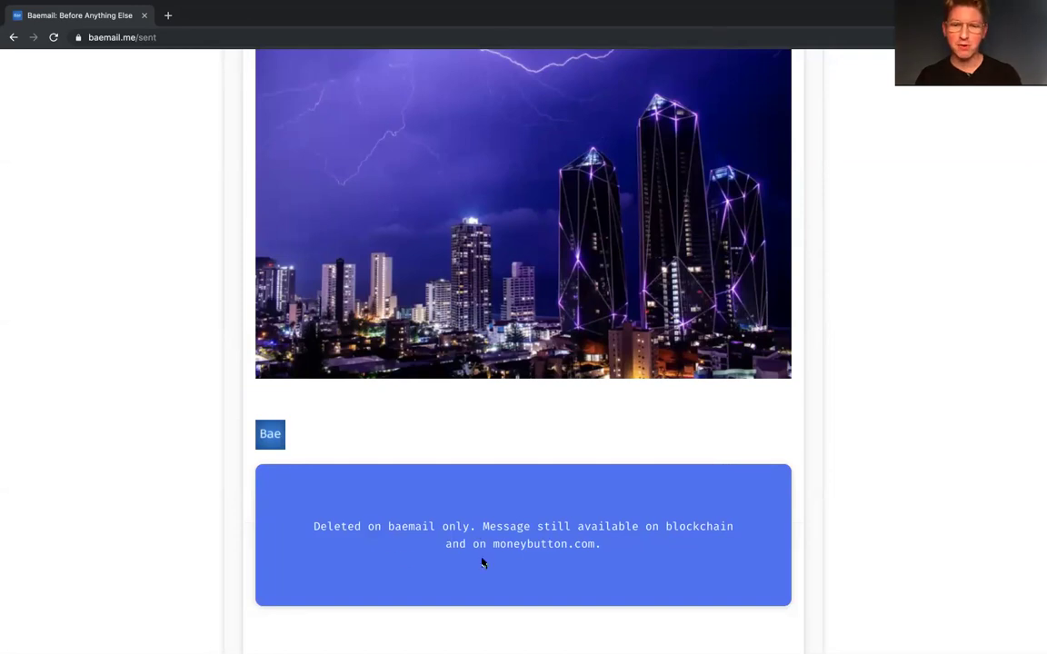
scroll(483, 563, up, 15)
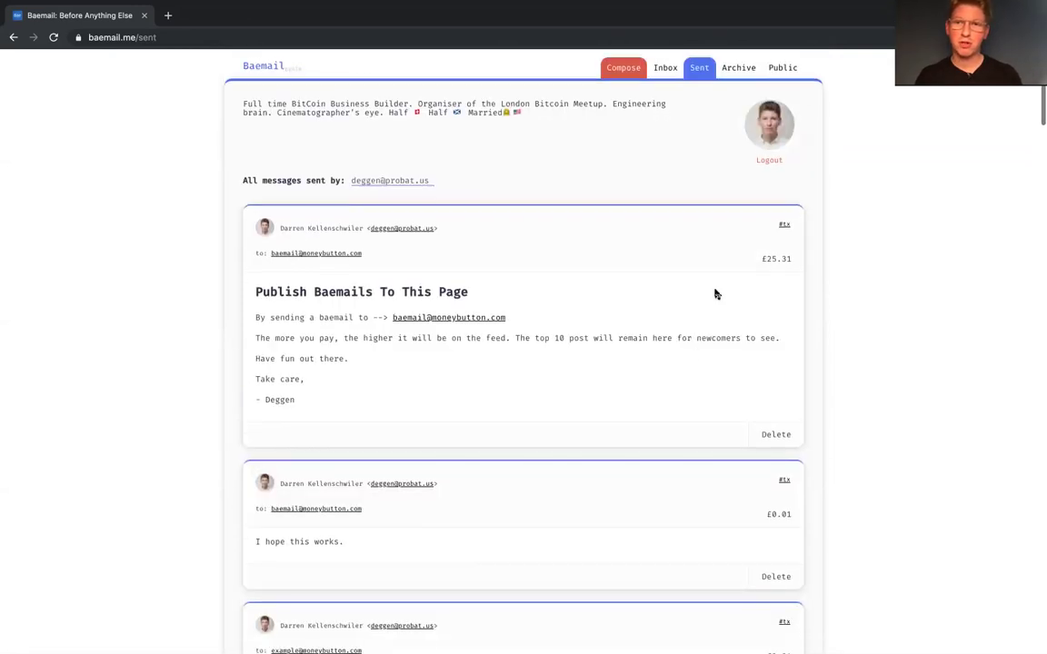
click(784, 66)
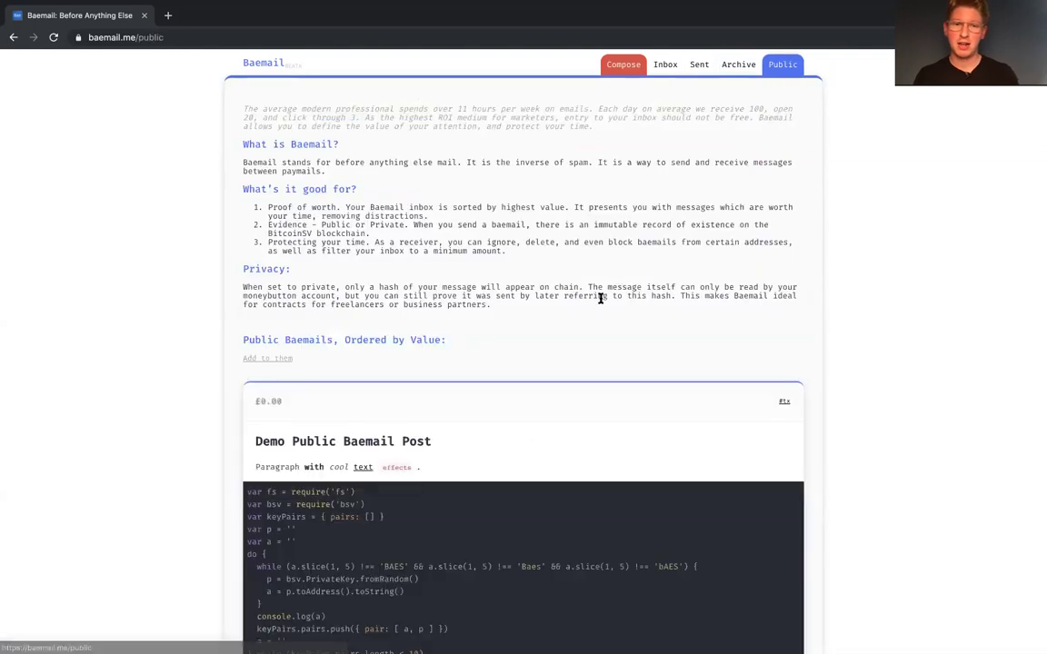
scroll(599, 298, down, 3)
scroll(636, 227, up, 5)
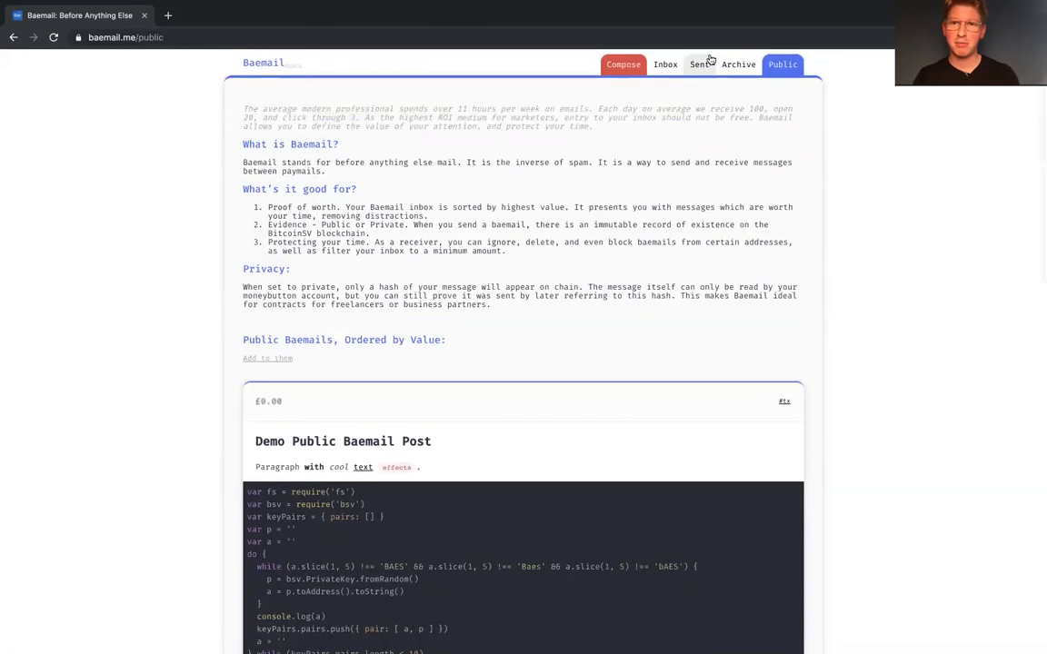
click(699, 65)
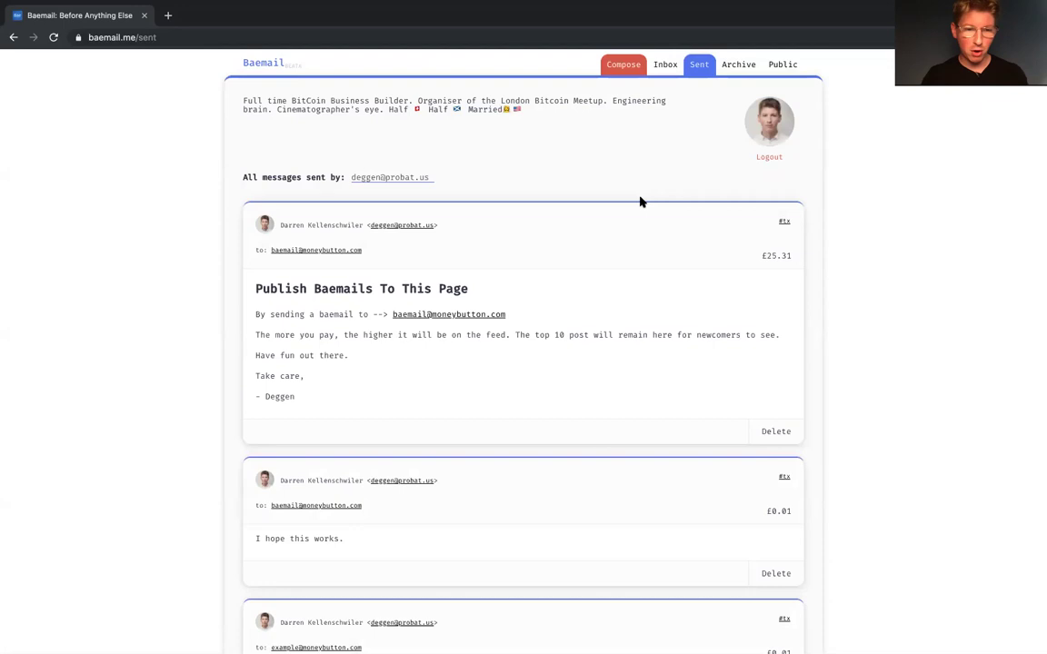
Step: Delete the £0.01 'I hope this works.' message from Sent
scroll(590, 236, down, 2)
click(777, 386)
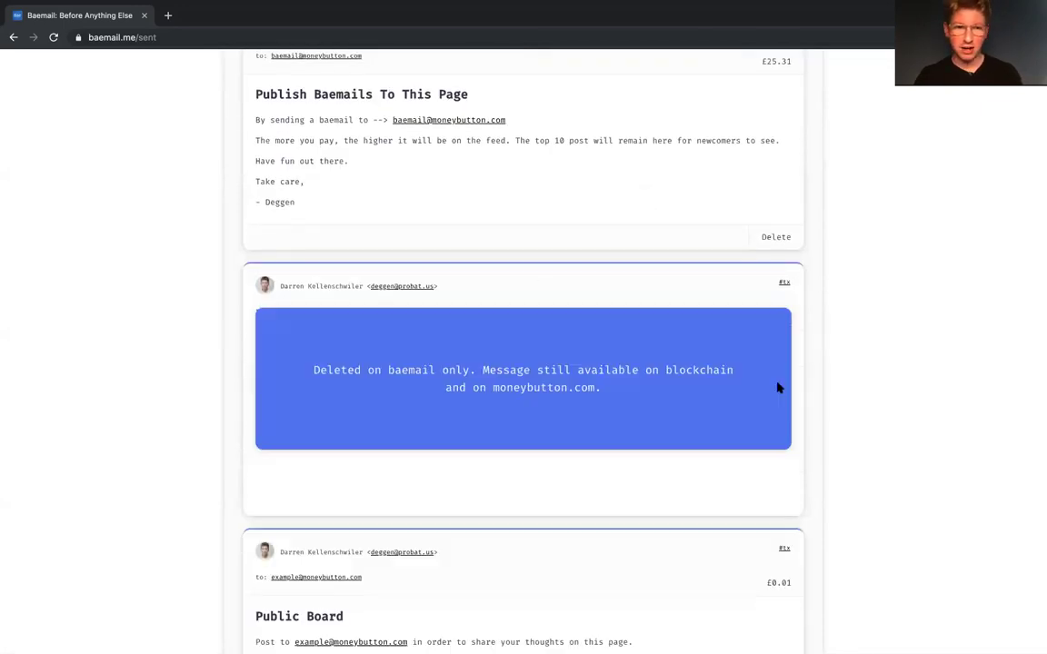
scroll(585, 322, down, 1)
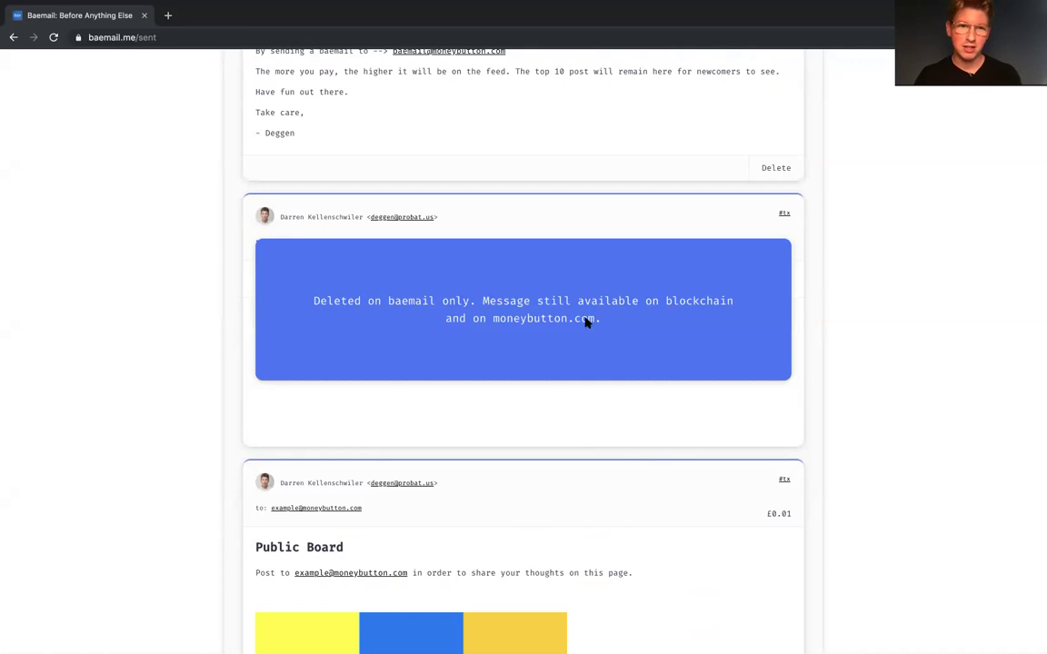
scroll(585, 323, down, 2)
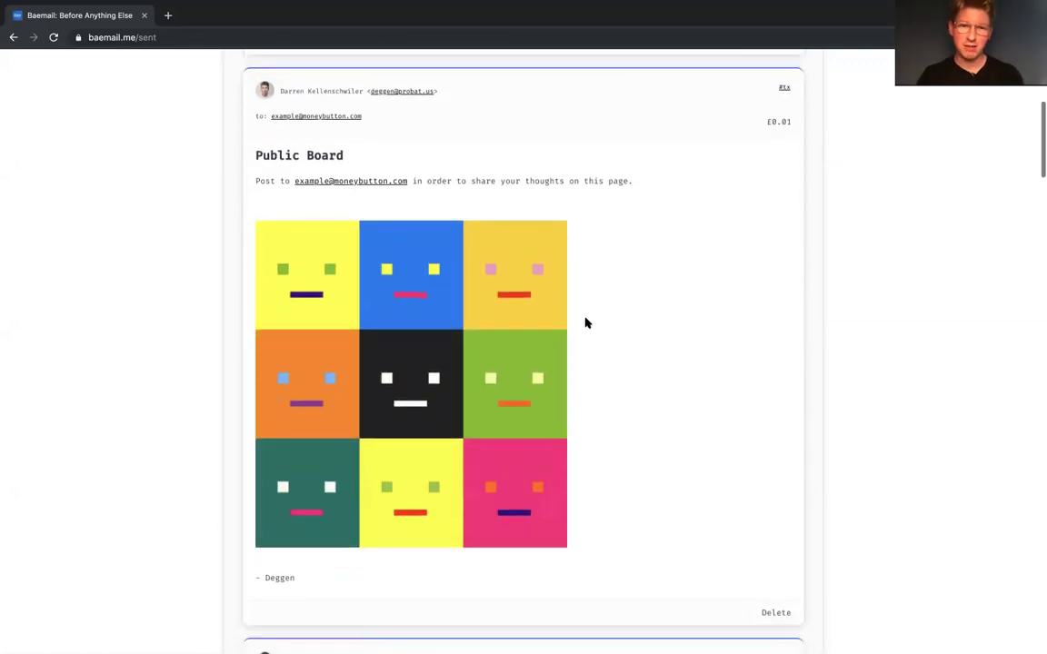
scroll(585, 322, down, 7)
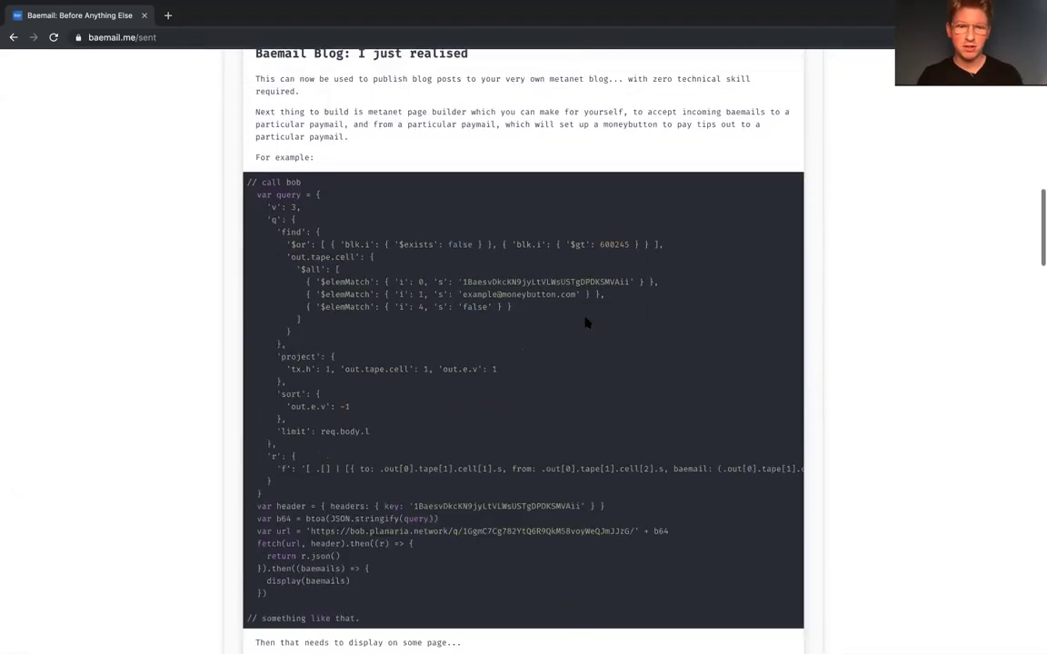
Step: Browse the Sent list up to the £25.31 'Publish Baemails To This Page' message, then go to the Archive
scroll(585, 322, down, 5)
scroll(585, 323, down, 5)
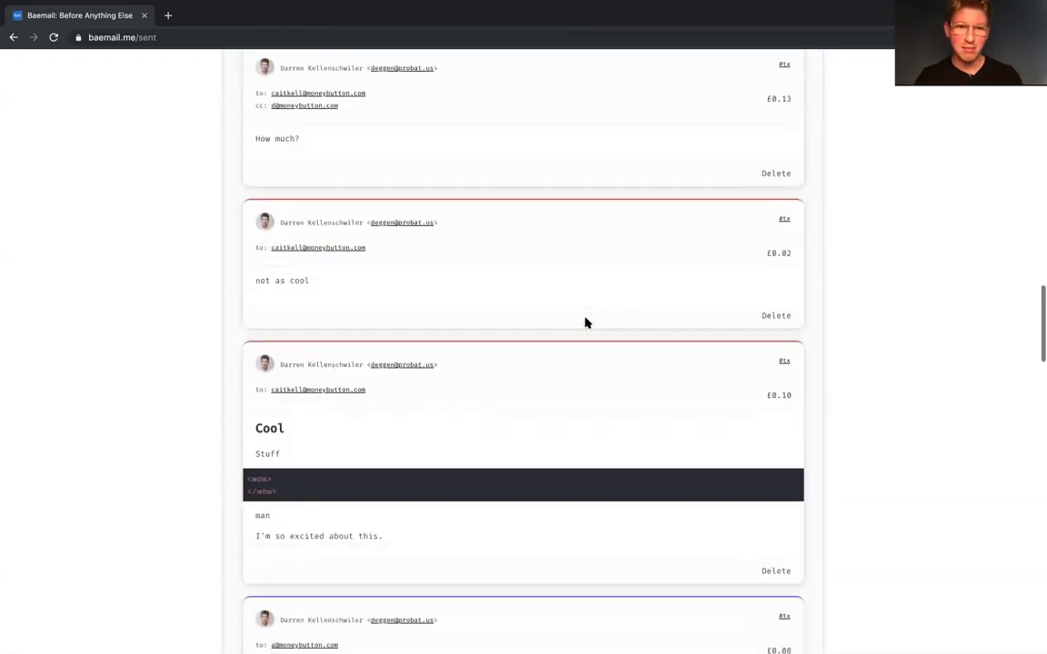
scroll(546, 334, up, 7)
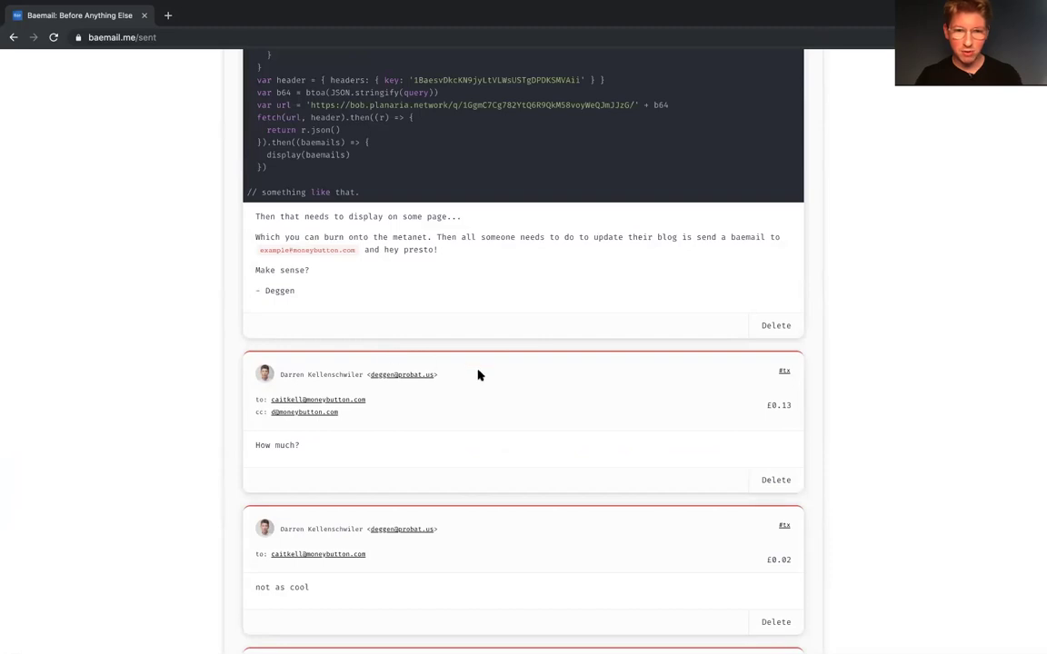
scroll(479, 374, down, 6)
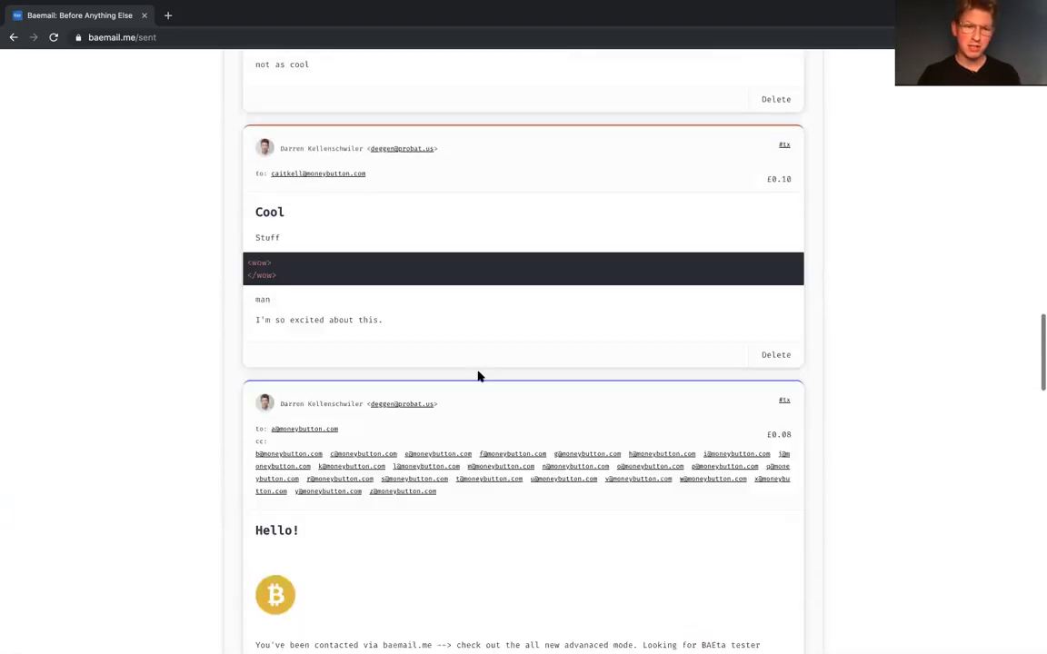
scroll(479, 375, down, 3)
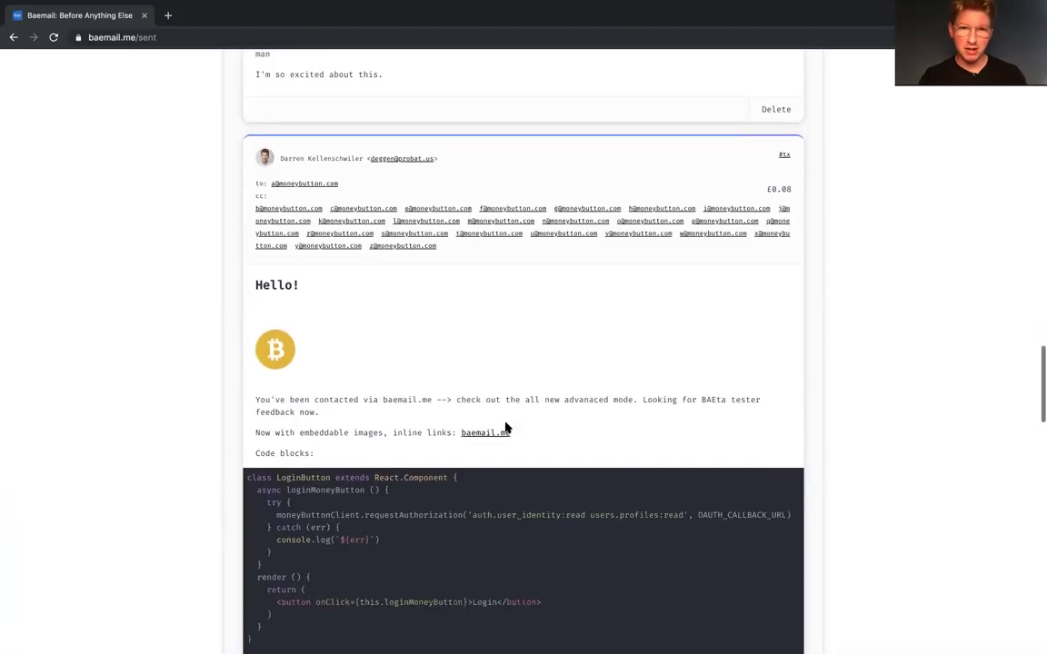
scroll(479, 262, down, 5)
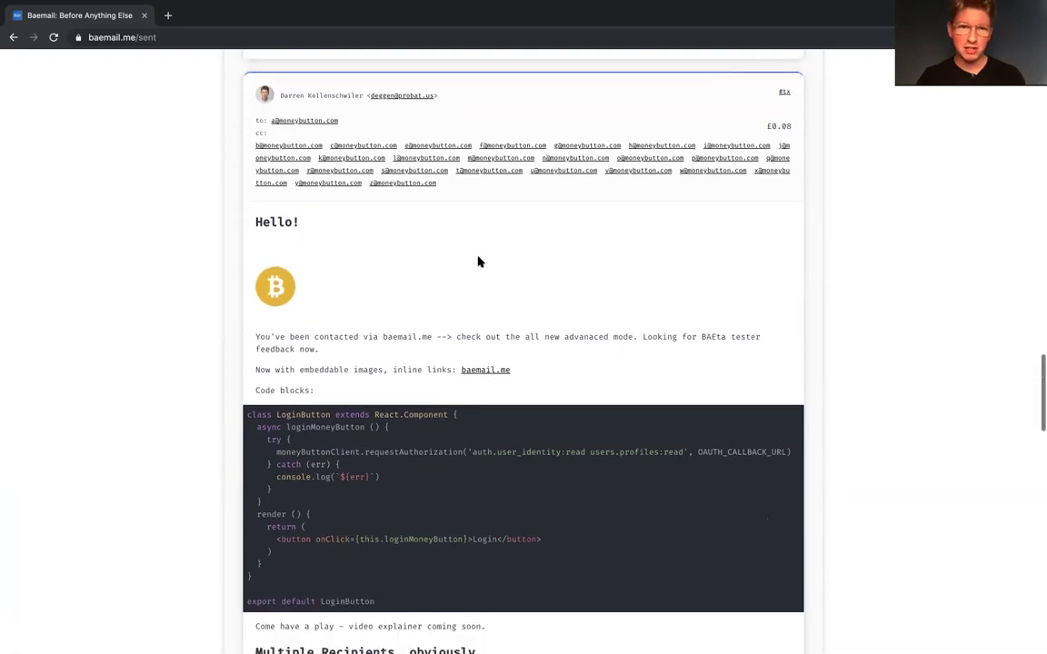
scroll(479, 262, down, 10)
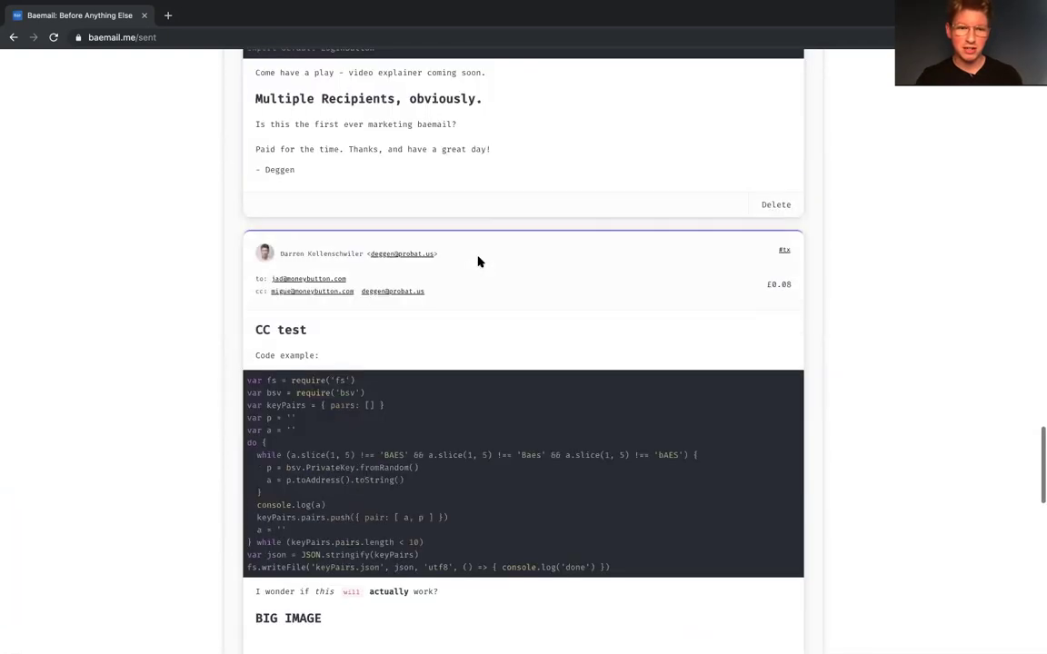
scroll(479, 261, up, 10)
scroll(479, 262, up, 20)
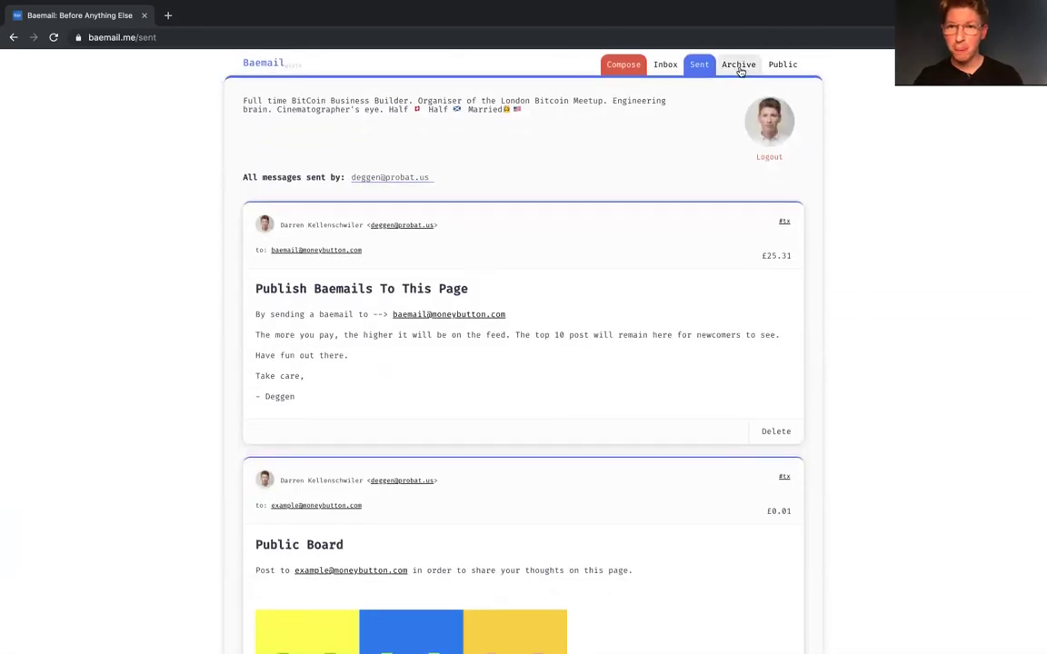
click(739, 67)
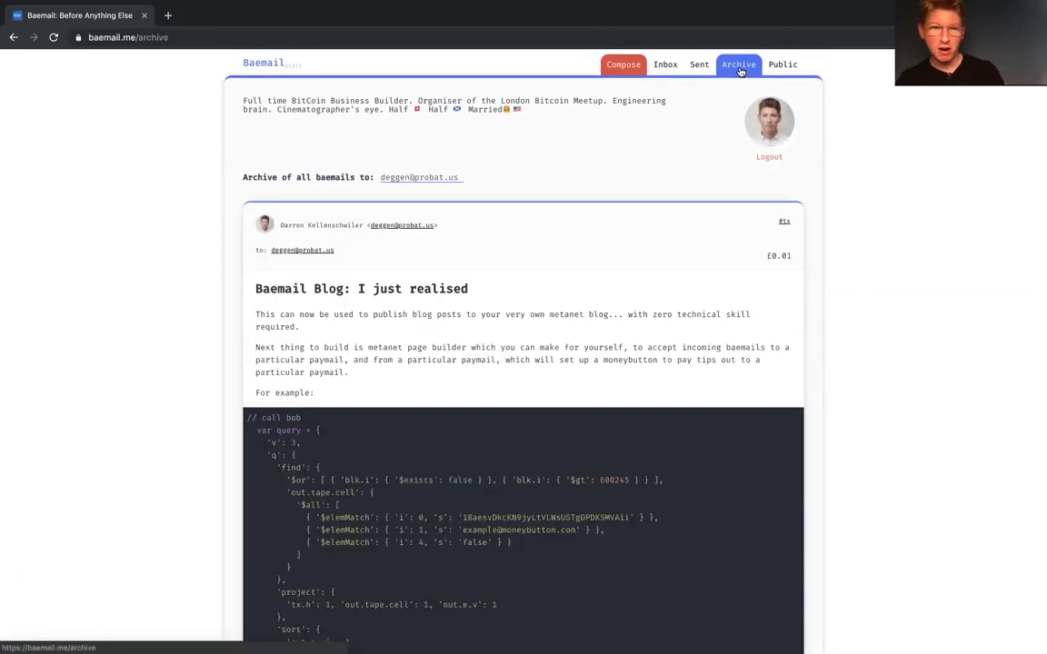
Step: Unarchive the CC test email from the Archive list
scroll(624, 199, down, 12)
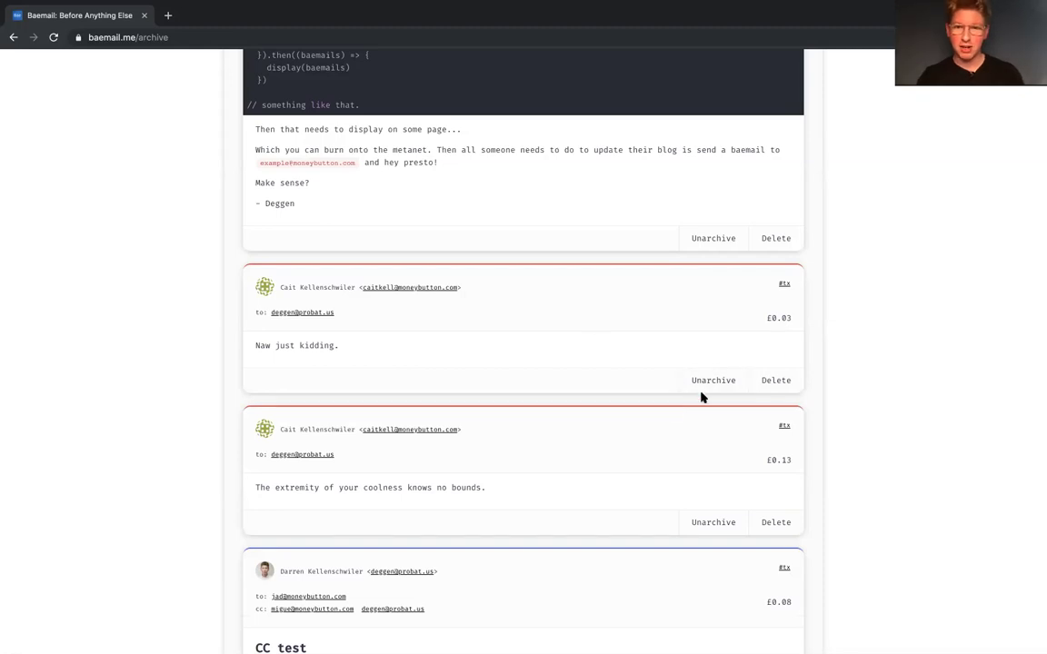
scroll(696, 391, down, 9)
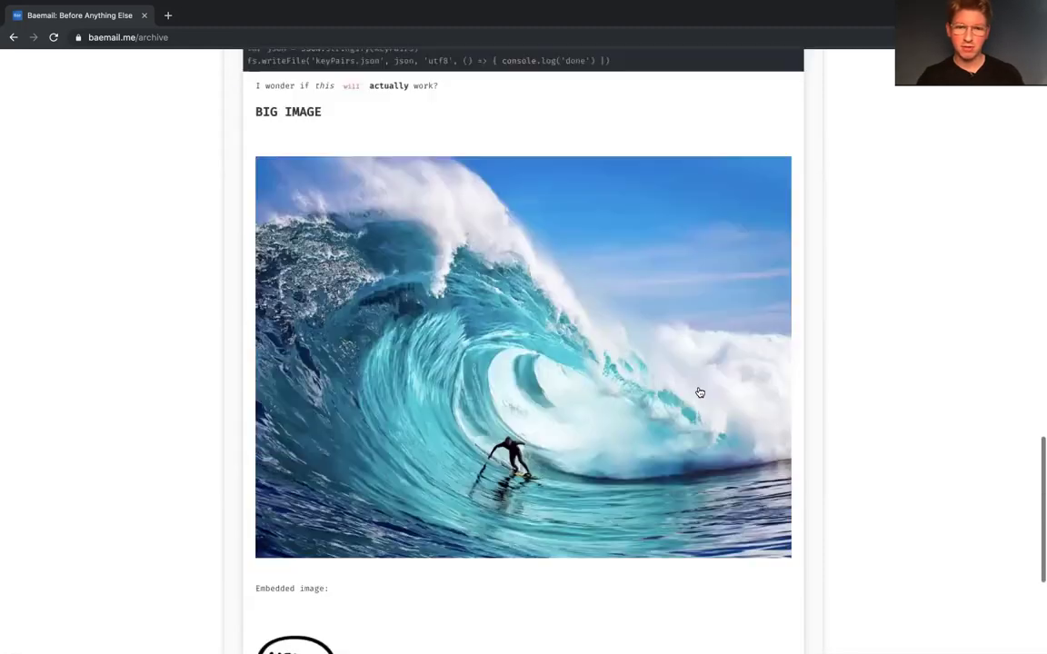
scroll(673, 556, down, 4)
click(713, 601)
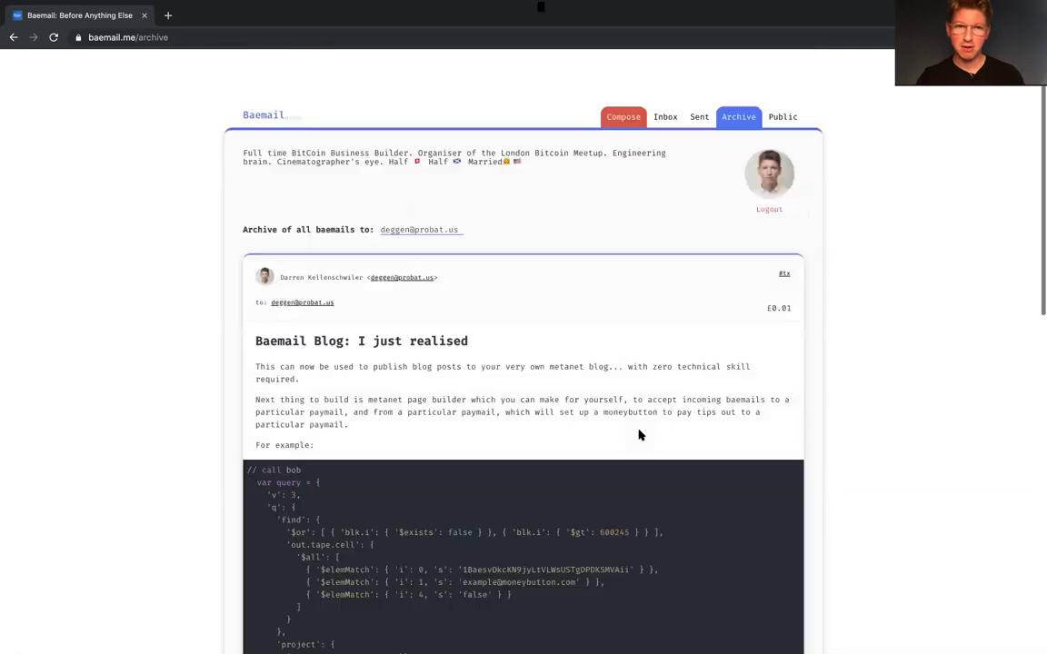
scroll(664, 123, down, 1)
Step: Check the Inbox for the restored CC test email
click(665, 65)
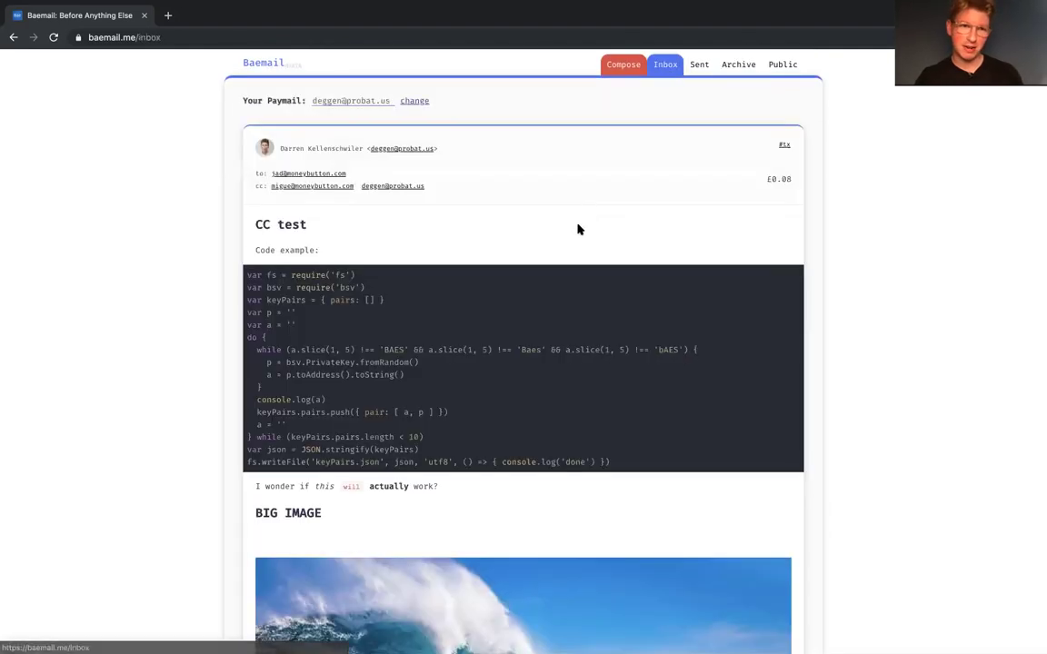
scroll(534, 285, down, 8)
scroll(533, 285, up, 8)
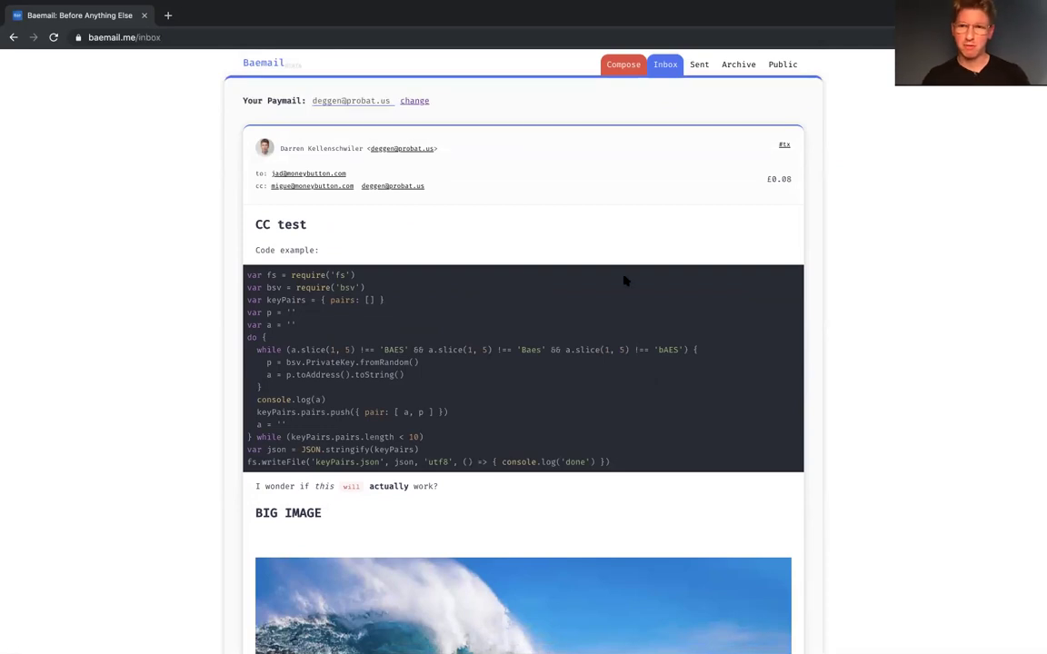
Step: Back in the Archive, unarchive the 'Naw just kidding.' message
click(732, 65)
scroll(694, 318, down, 15)
scroll(694, 320, up, 15)
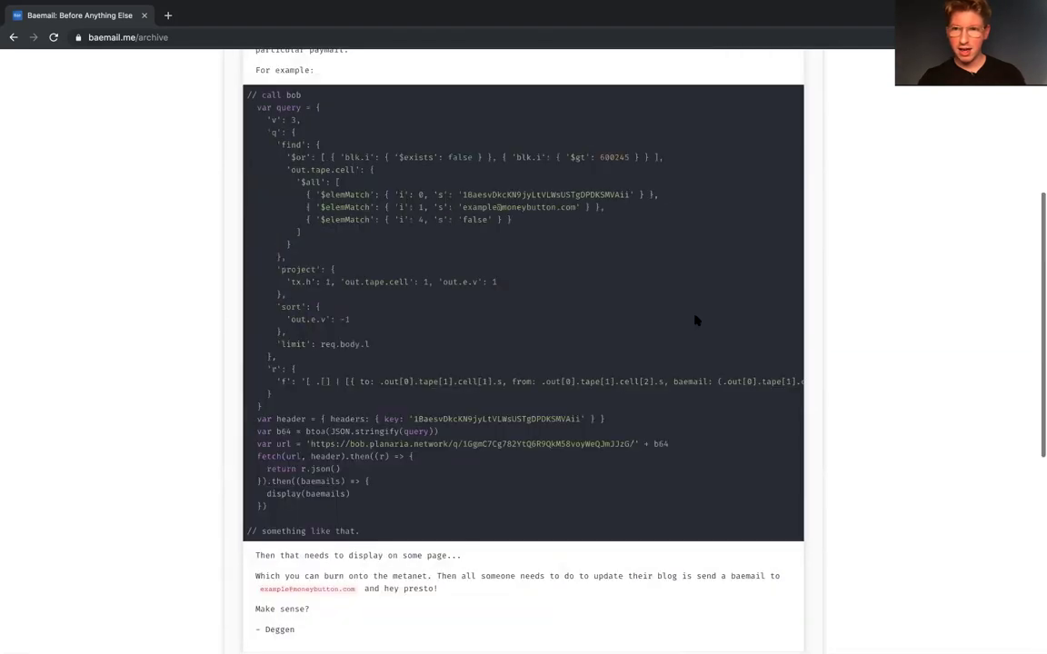
scroll(695, 320, down, 15)
scroll(695, 318, up, 2)
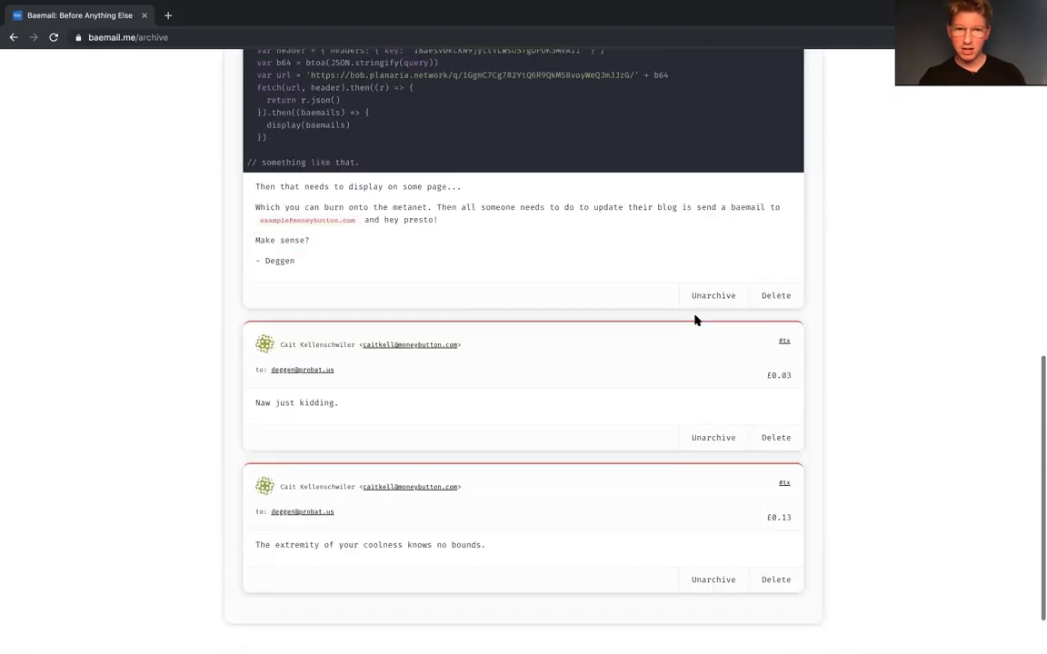
scroll(696, 320, down, 1)
click(714, 395)
scroll(711, 389, up, 15)
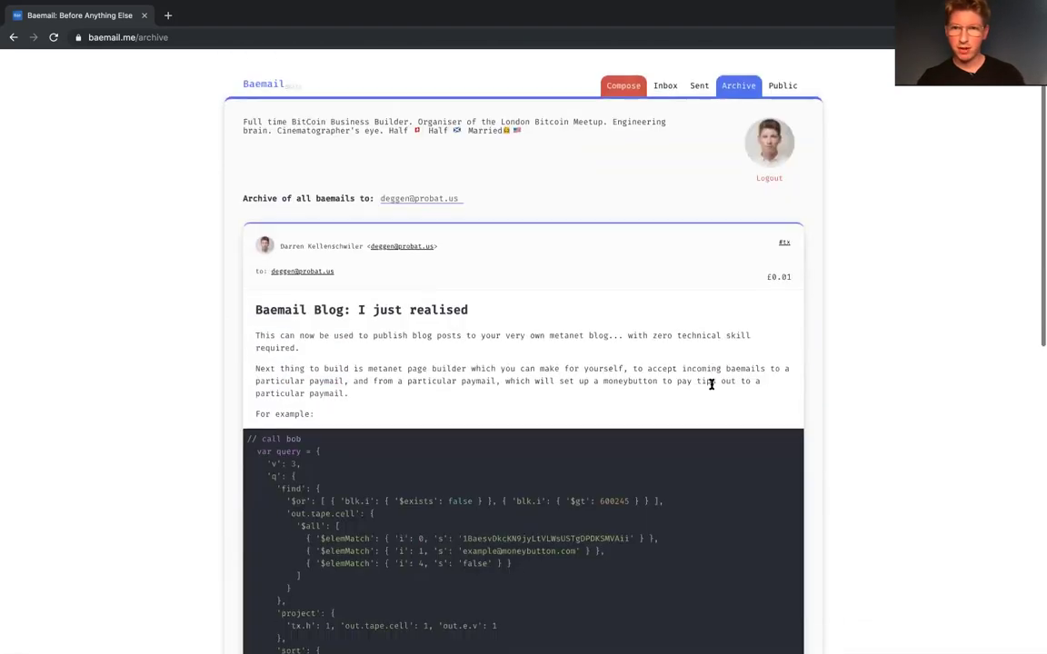
Step: Archive the 'Naw just kidding.' message and restore the Baemail Blog post to the inbox
click(665, 64)
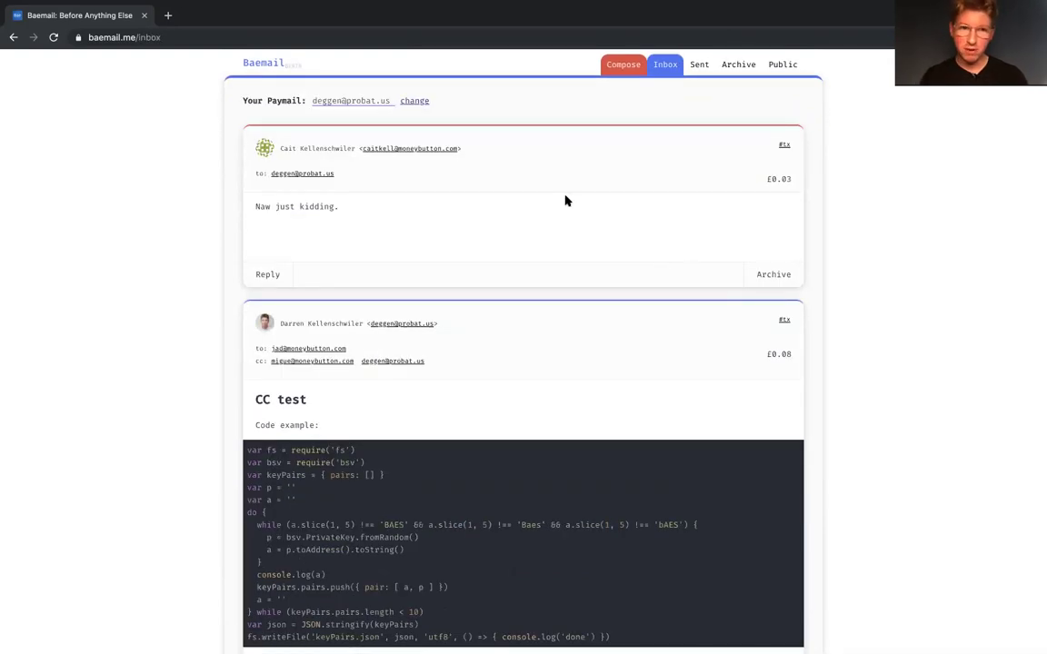
click(773, 275)
click(740, 65)
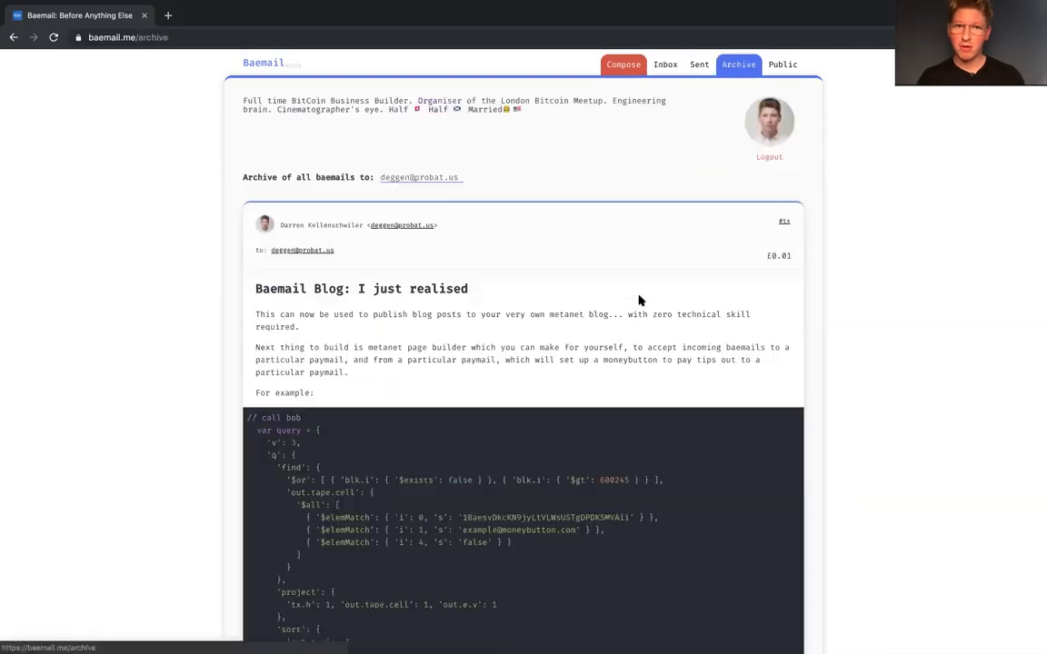
scroll(739, 269, down, 10)
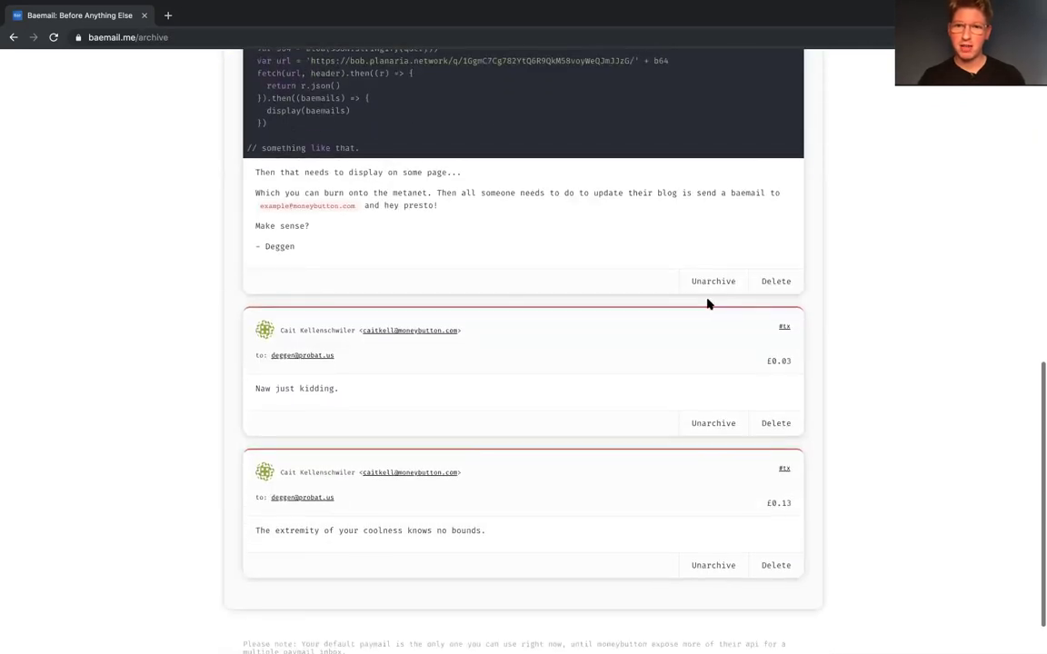
click(714, 281)
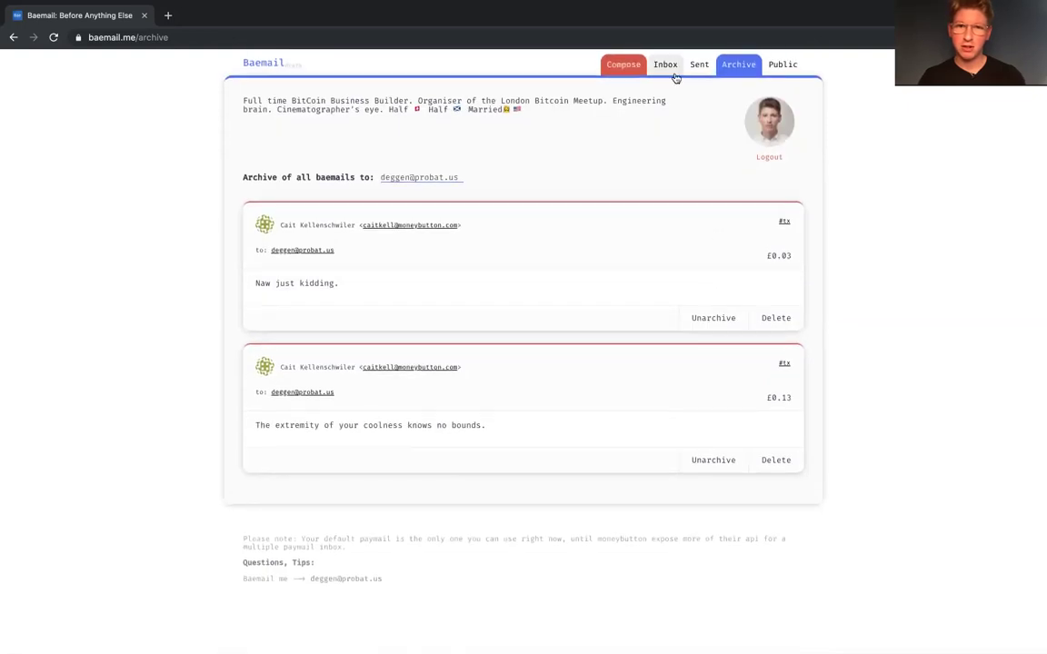
Step: Archive the Baemail Blog post and the CC test message from the inbox
click(675, 77)
scroll(676, 258, down, 10)
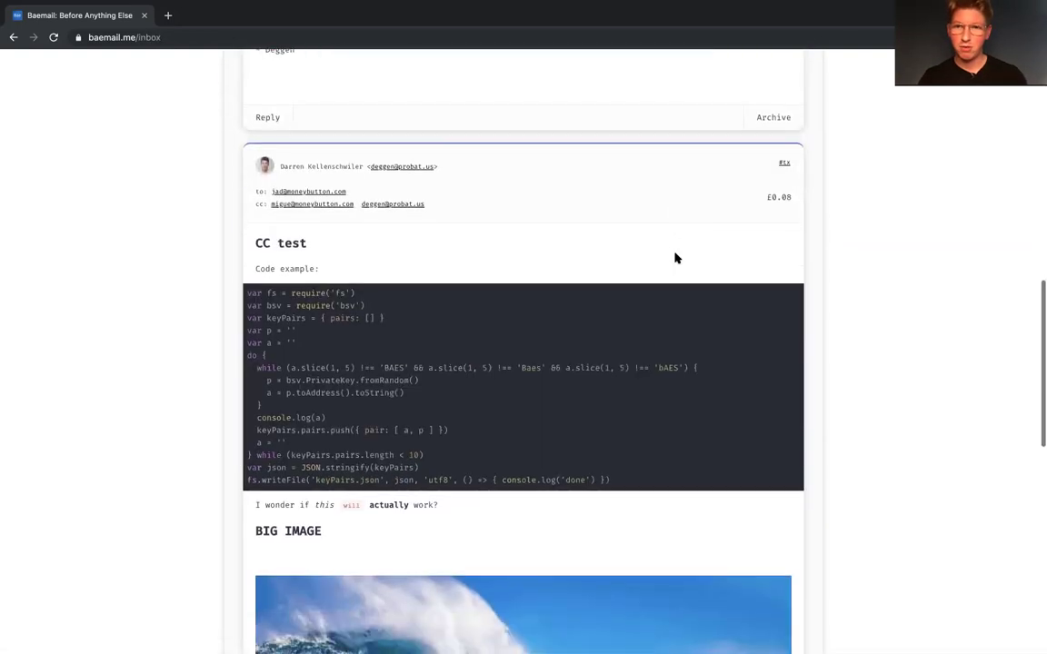
scroll(675, 258, down, 5)
scroll(741, 158, up, 15)
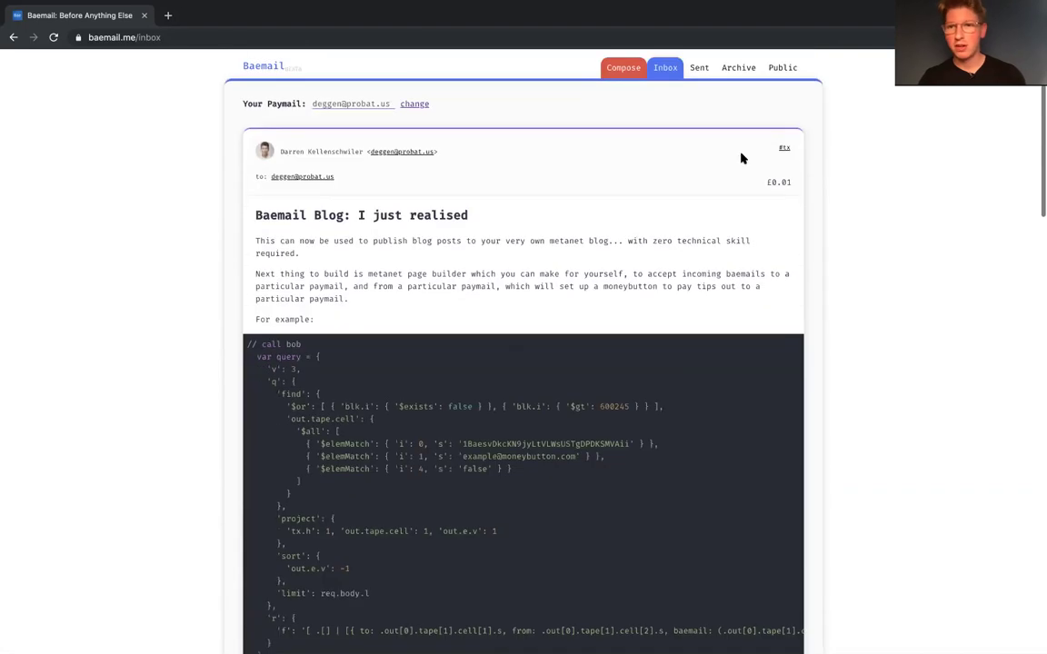
scroll(782, 171, down, 10)
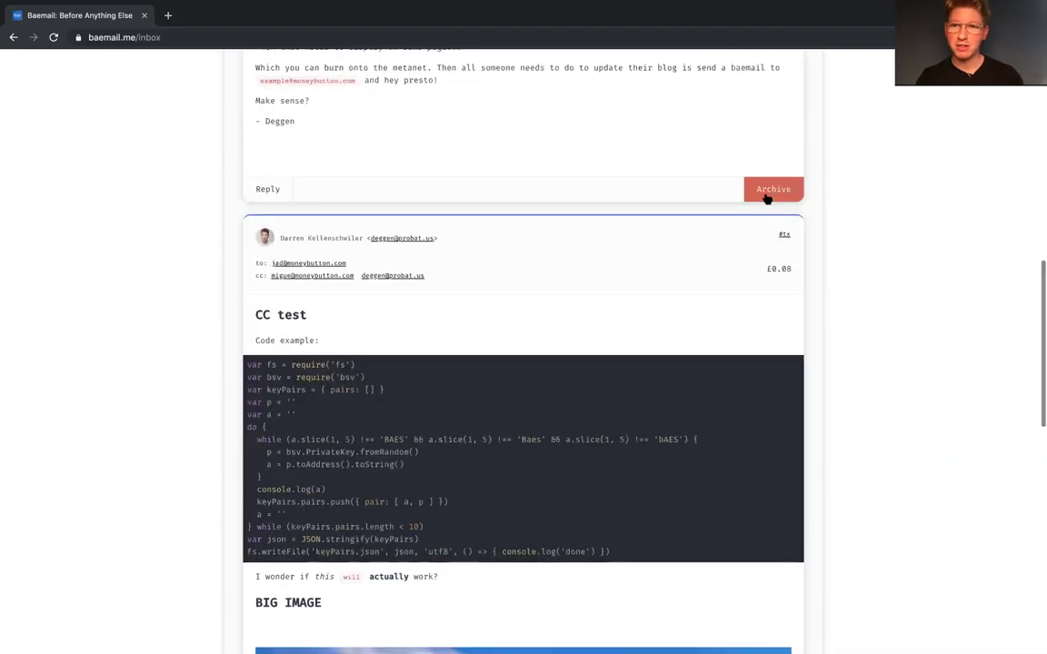
click(766, 193)
scroll(764, 196, down, 10)
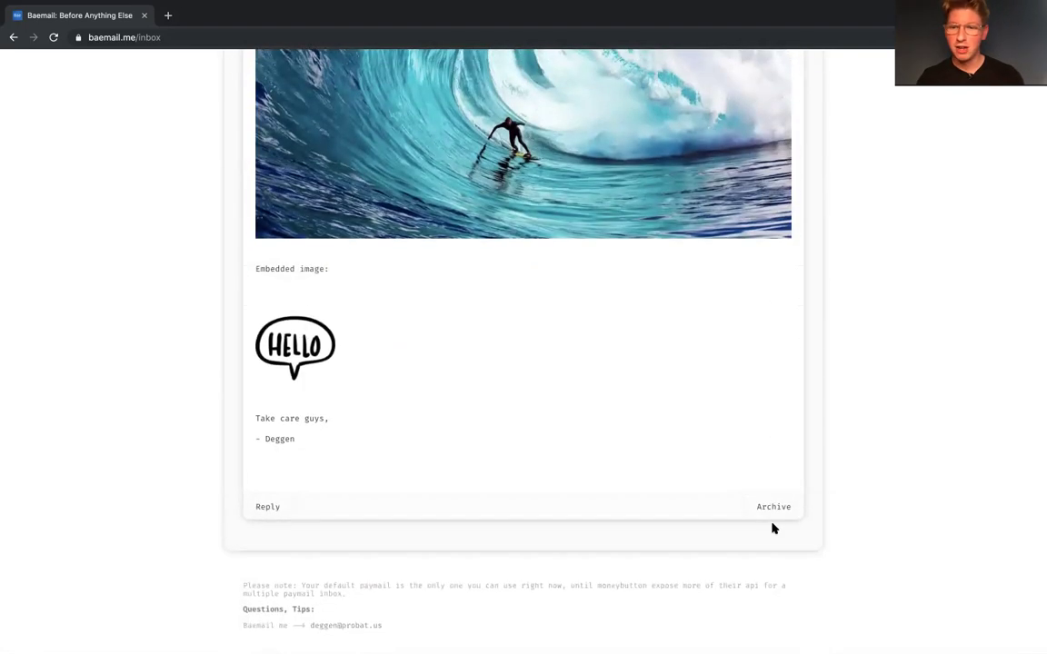
click(776, 507)
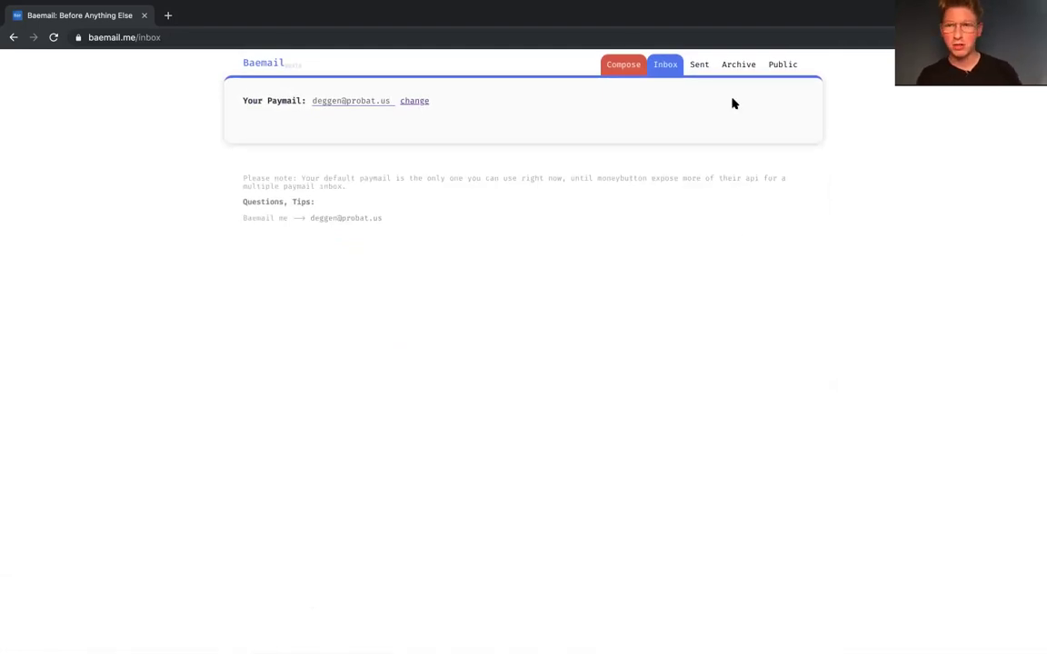
Step: Review the Sent and Archive lists, then start a blank message at the £0.01 minimum value
click(701, 66)
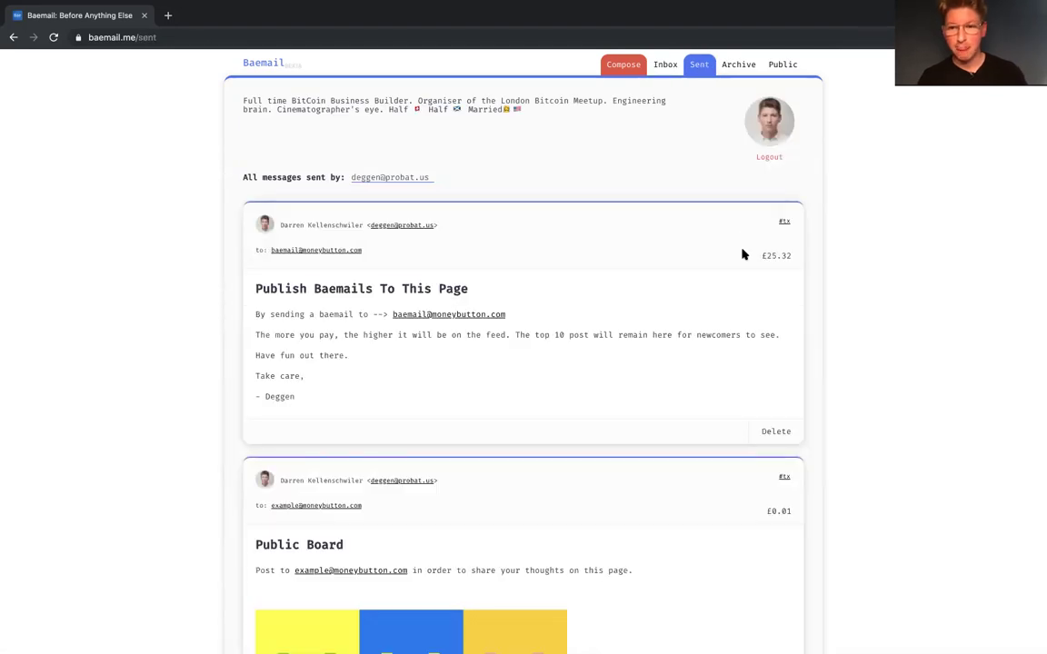
scroll(754, 256, down, 1)
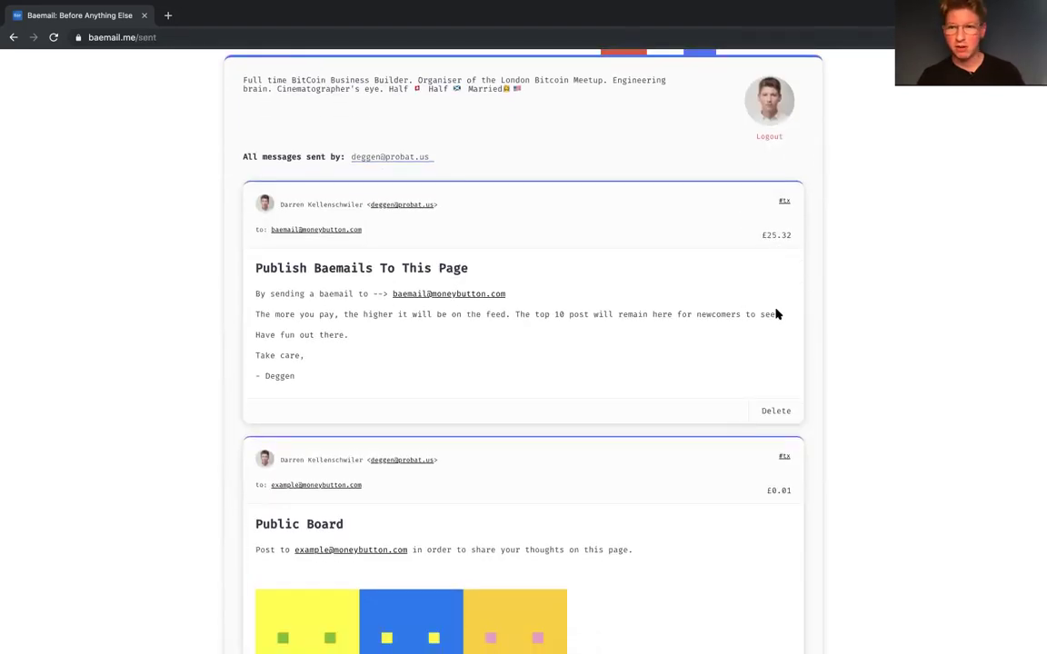
scroll(766, 501, down, 1)
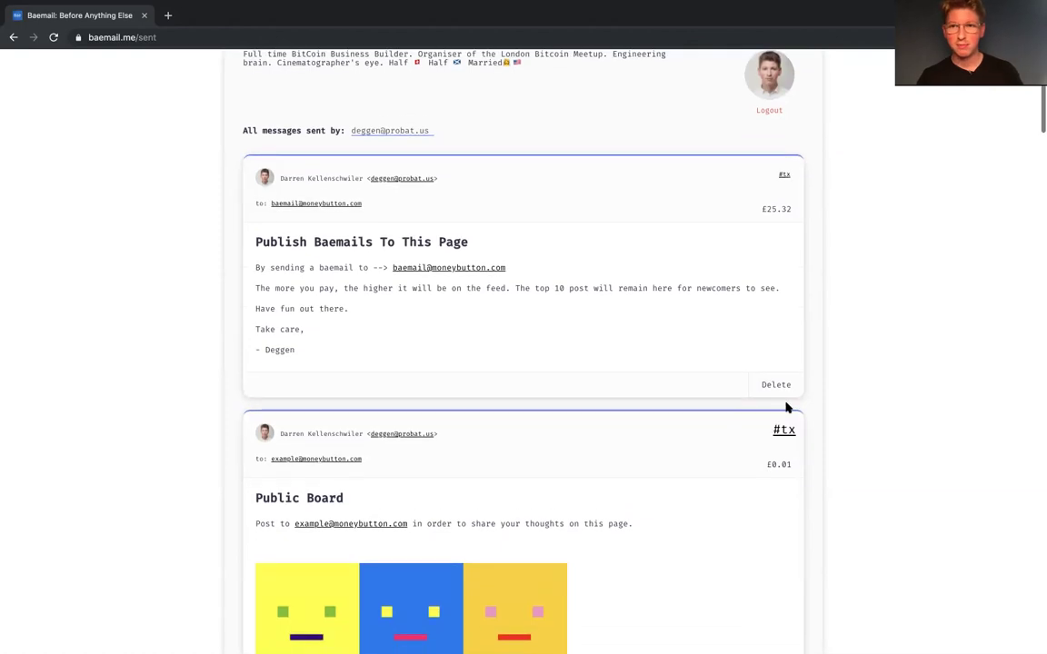
scroll(780, 381, up, 2)
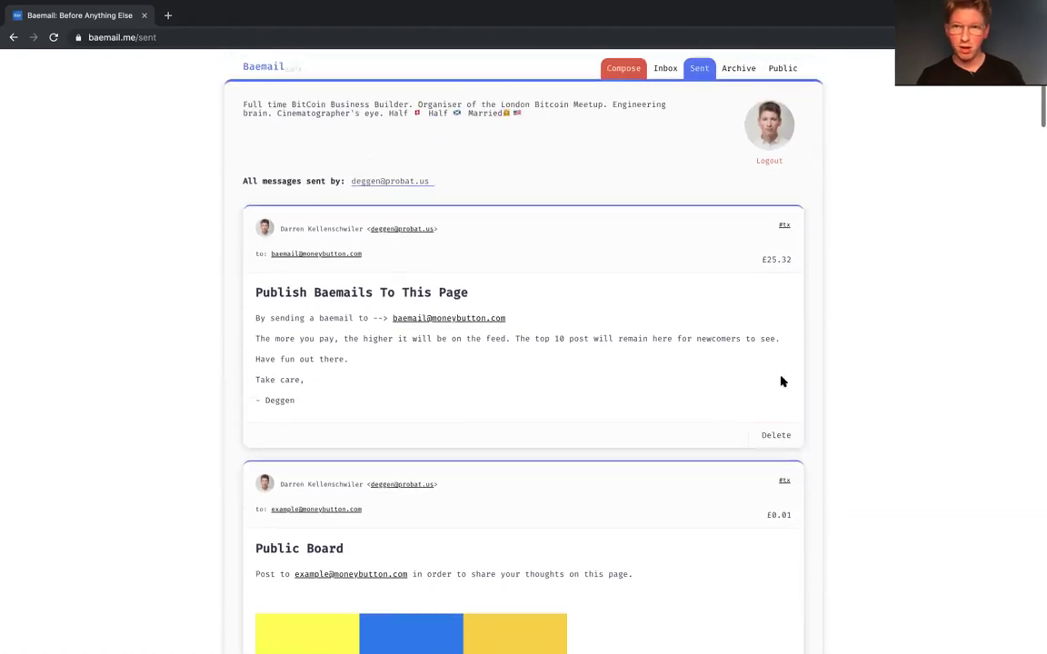
click(739, 70)
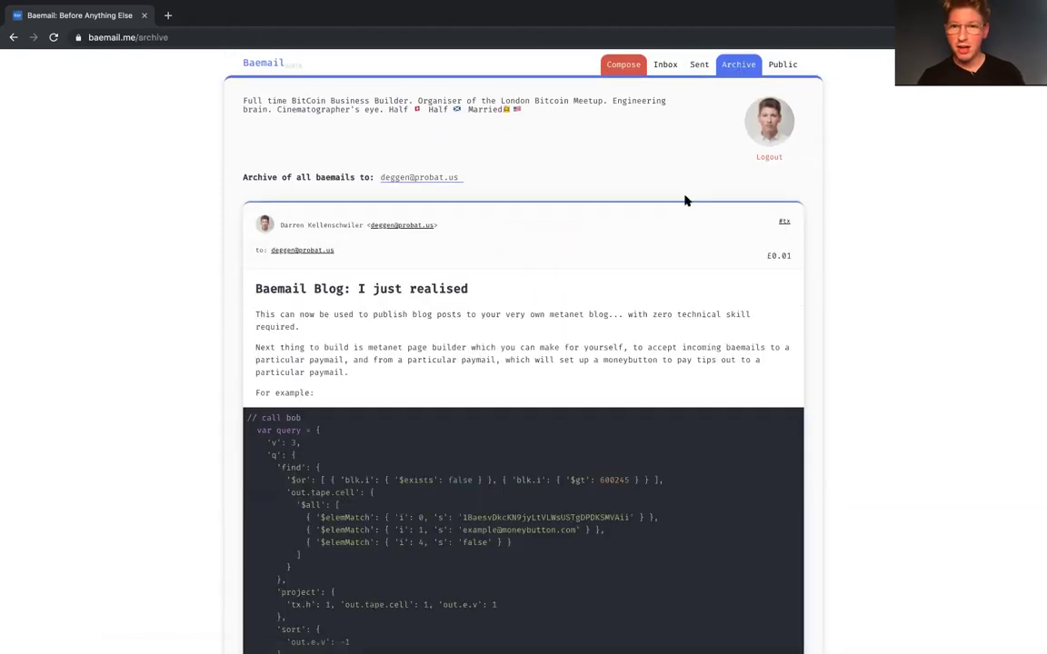
click(624, 66)
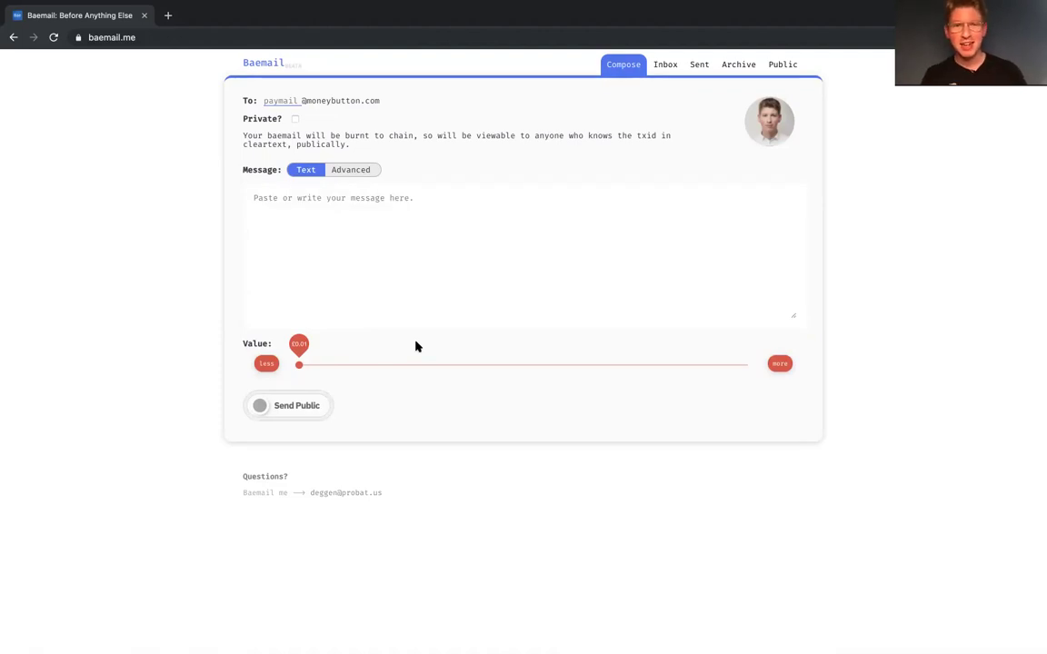
Step: Address the new message to the support contact via the footer paymail link, then return to Archive
click(329, 494)
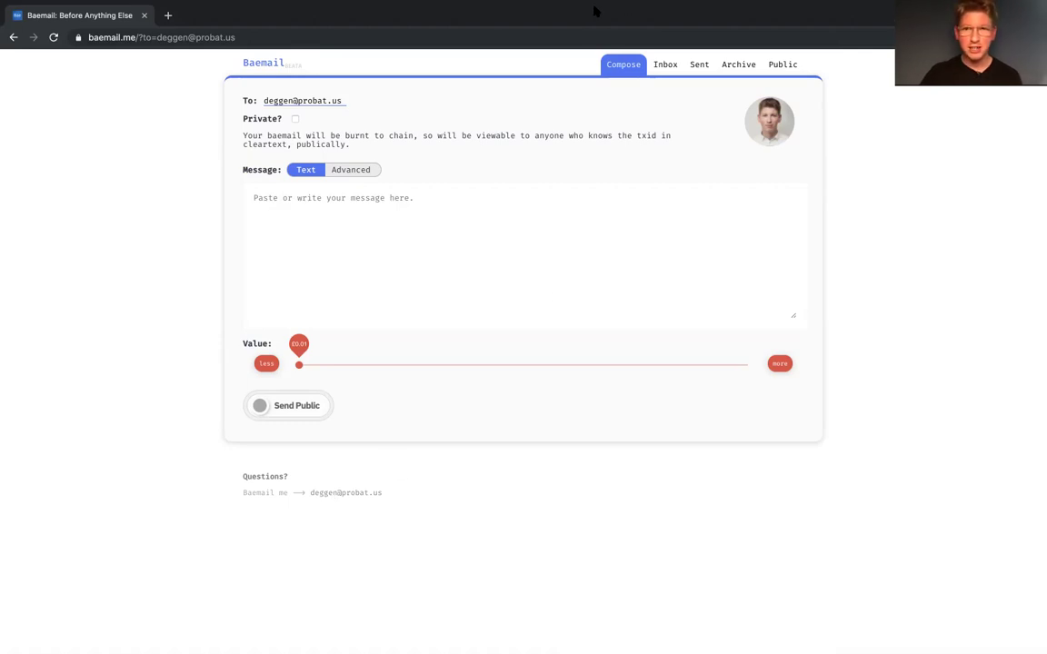
click(740, 64)
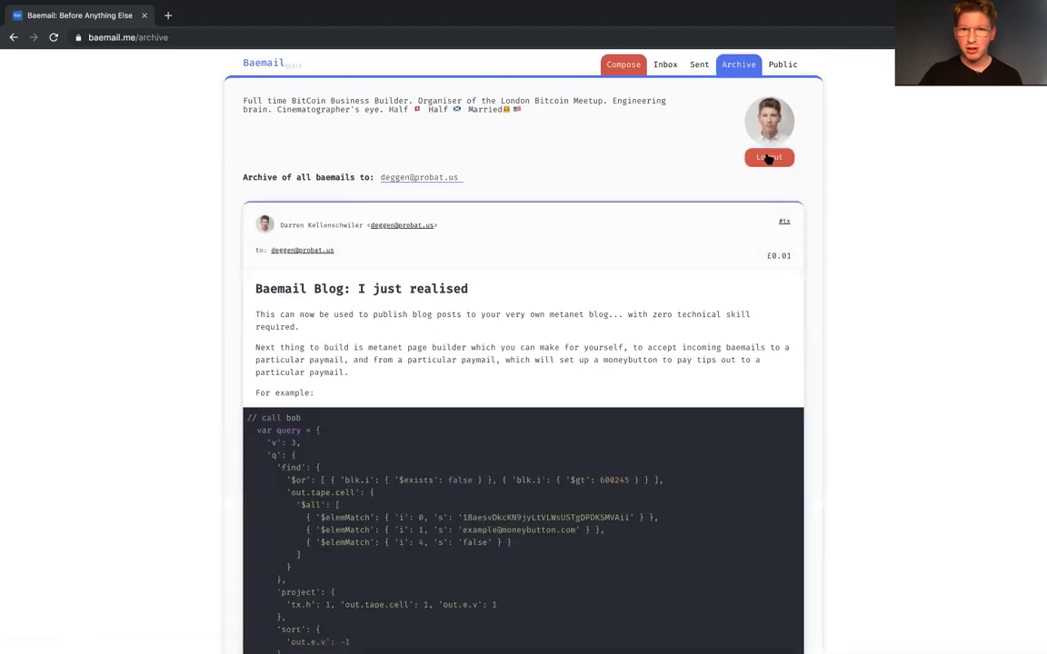
Step: Log out and scroll the public feed led by the $4.97 'Publish Baemails To This Page' post
click(768, 157)
click(783, 64)
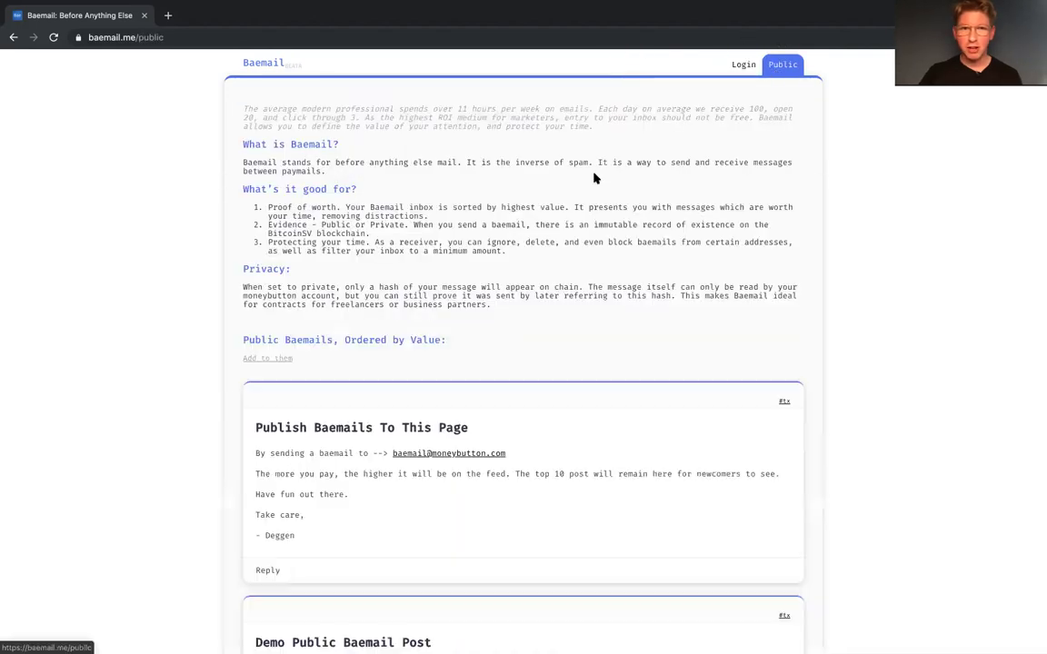
scroll(466, 201, down, 8)
scroll(465, 202, up, 4)
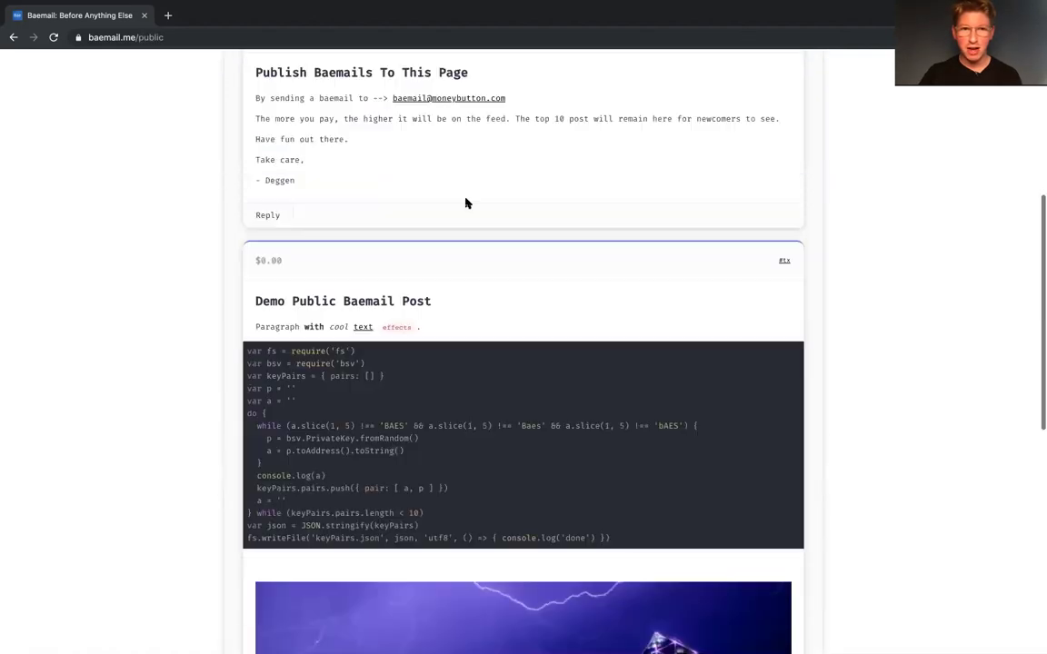
scroll(465, 202, down, 6)
scroll(465, 202, up, 5)
scroll(466, 202, up, 5)
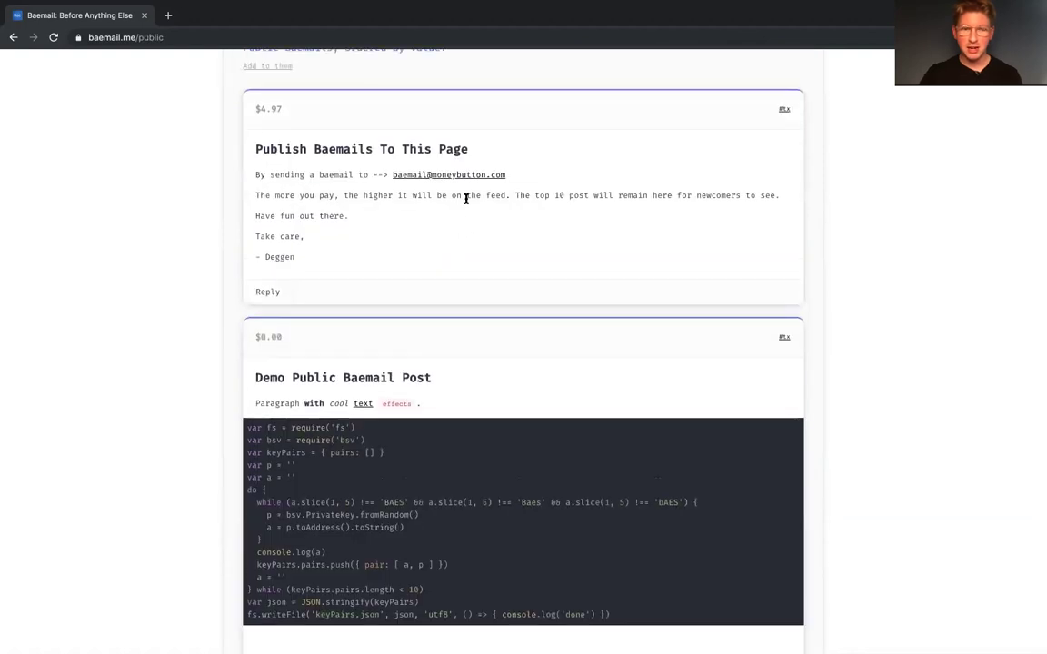
scroll(465, 202, down, 5)
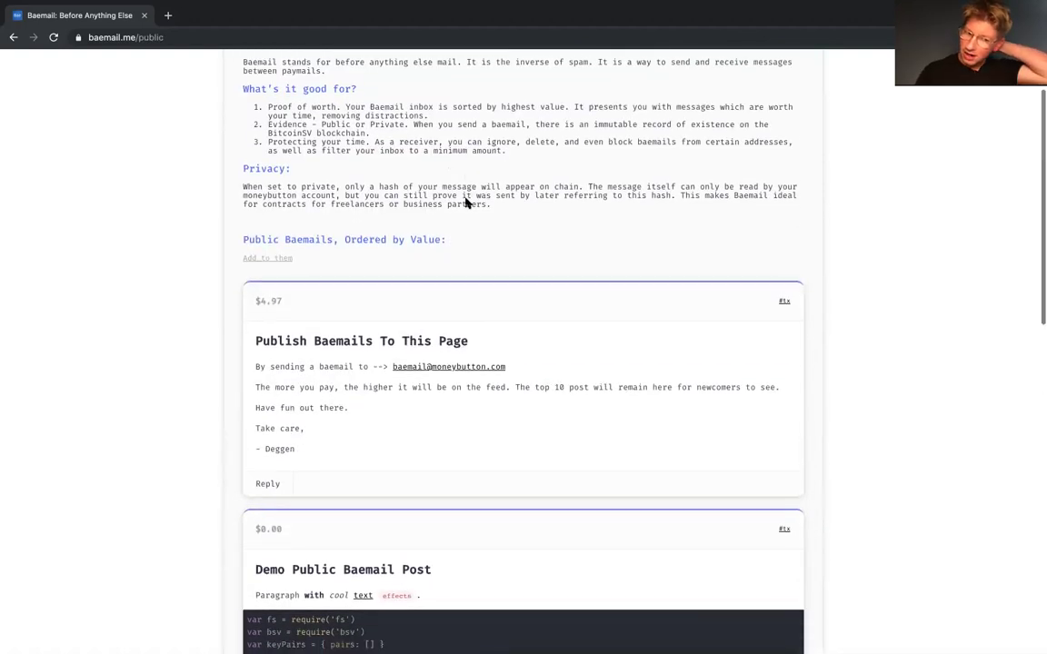
scroll(465, 202, up, 8)
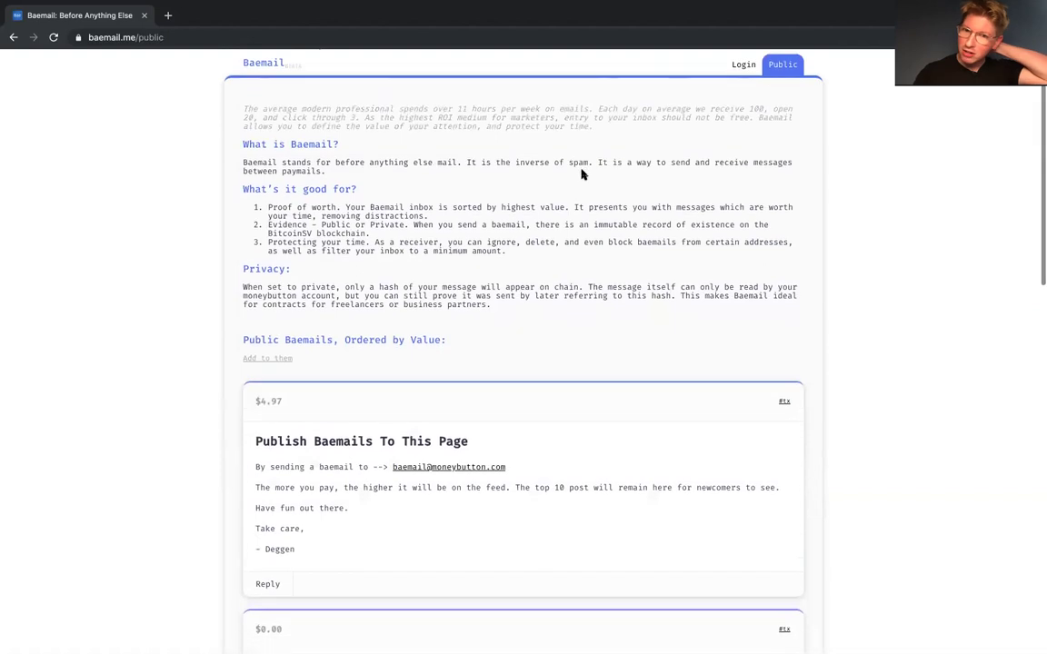